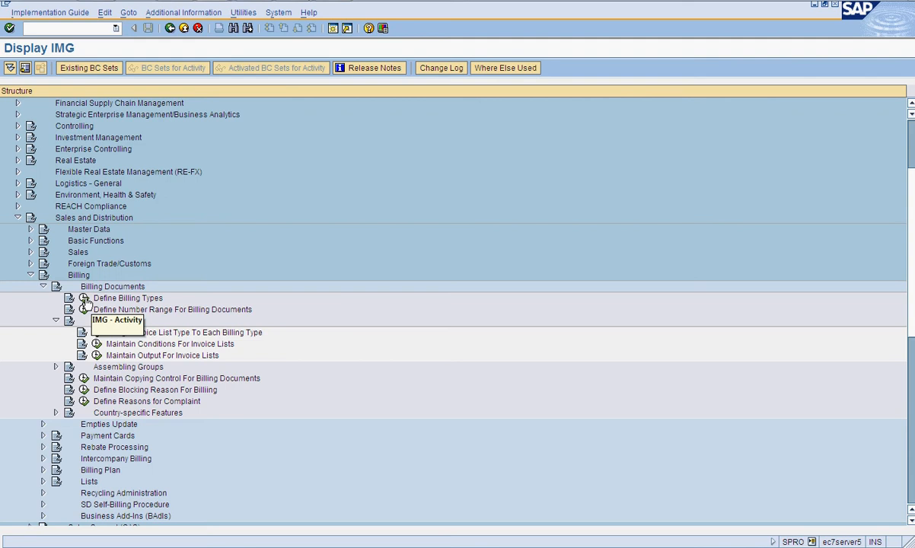
- Open the Define Billing Types activity under Sales and Distribution billing documents
left_click(85, 298)
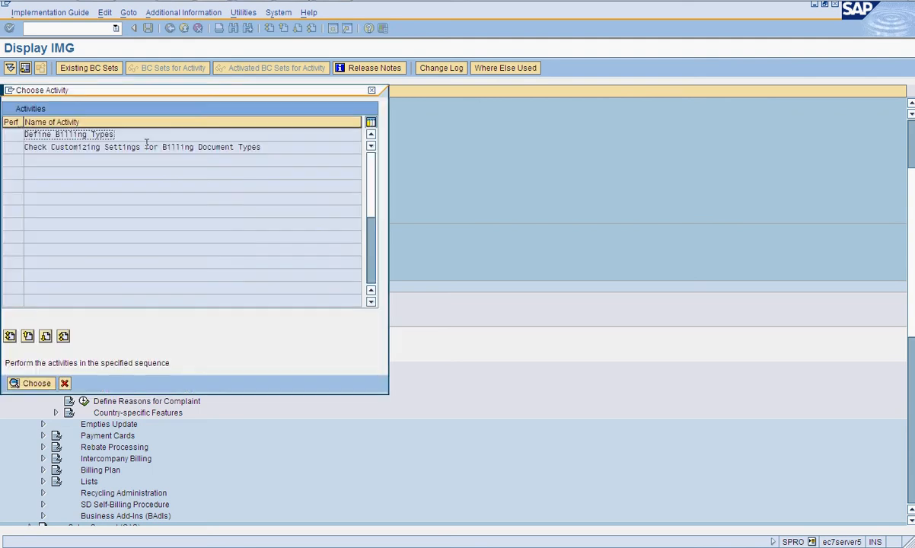
double_click(114, 135)
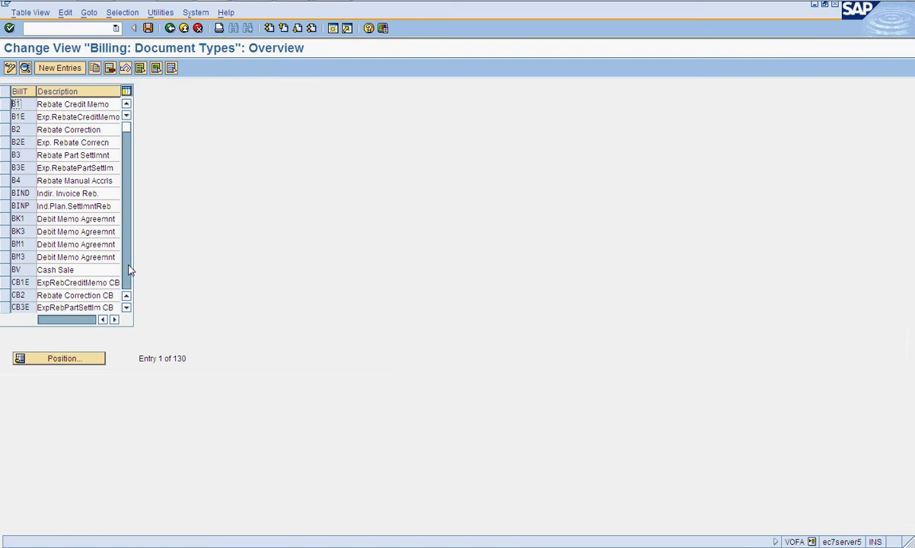
- Browse the billing types list and open the Invoice (F2) billing type details
left_click(127, 270)
left_click(80, 270)
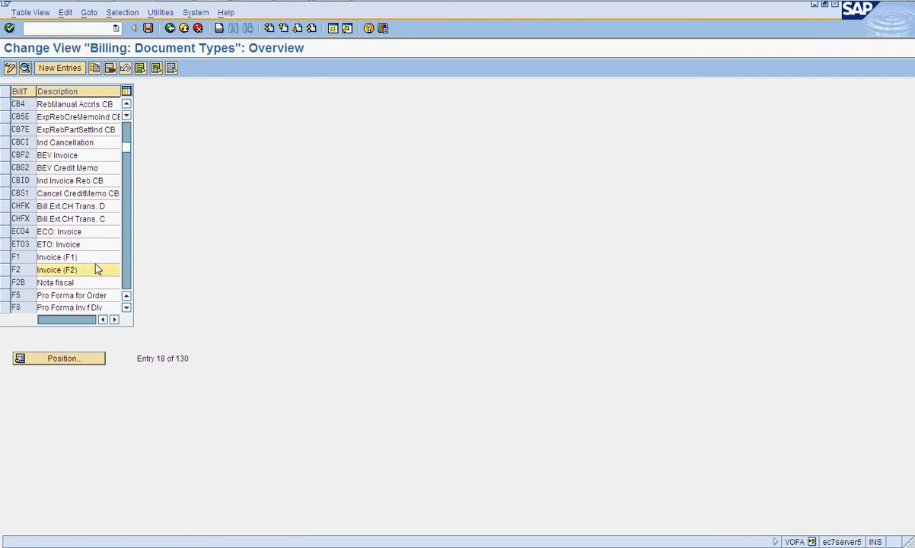
left_click(128, 135)
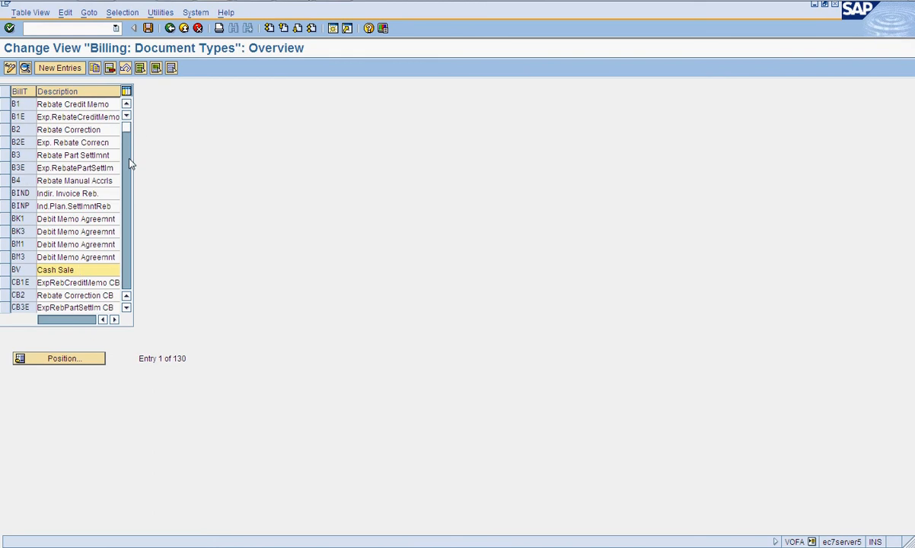
left_click(130, 169)
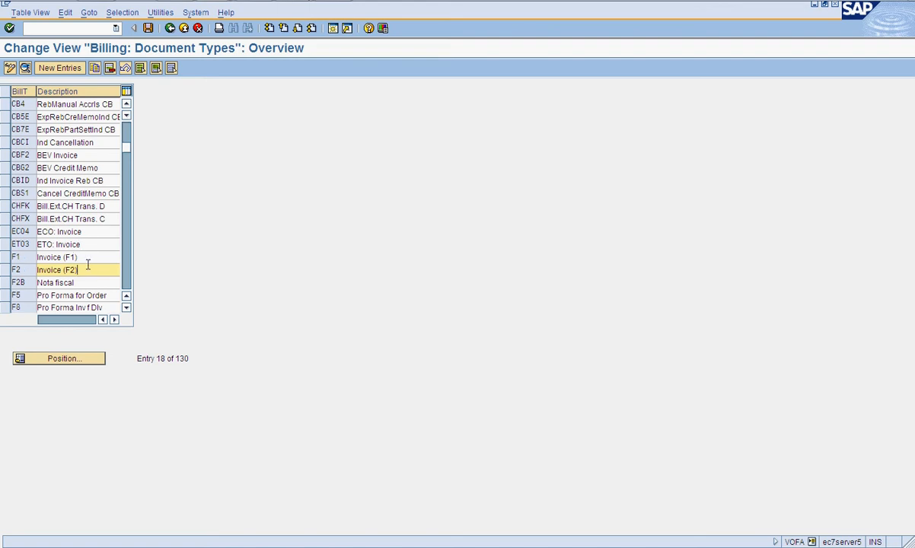
double_click(47, 268)
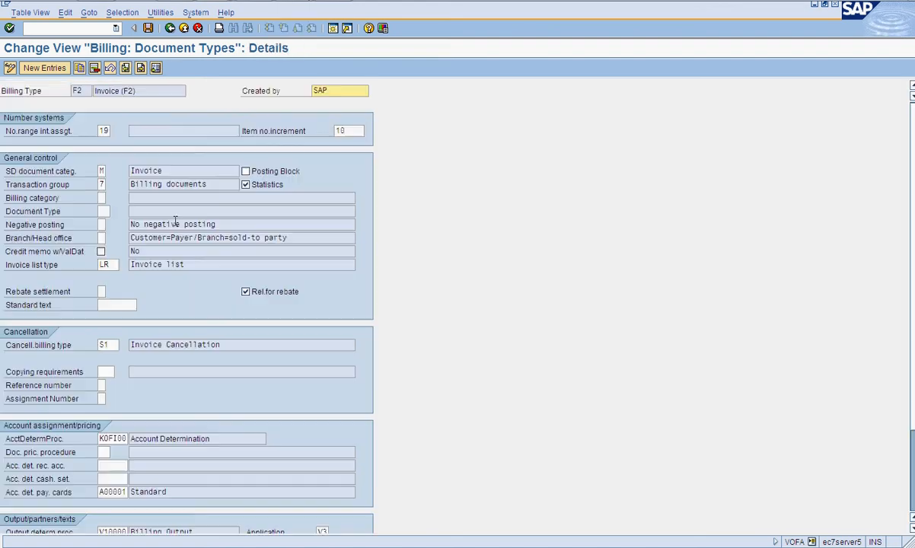
- Review the rest of the F2 details and return to the billing types overview
scroll(175, 222, "down", 3)
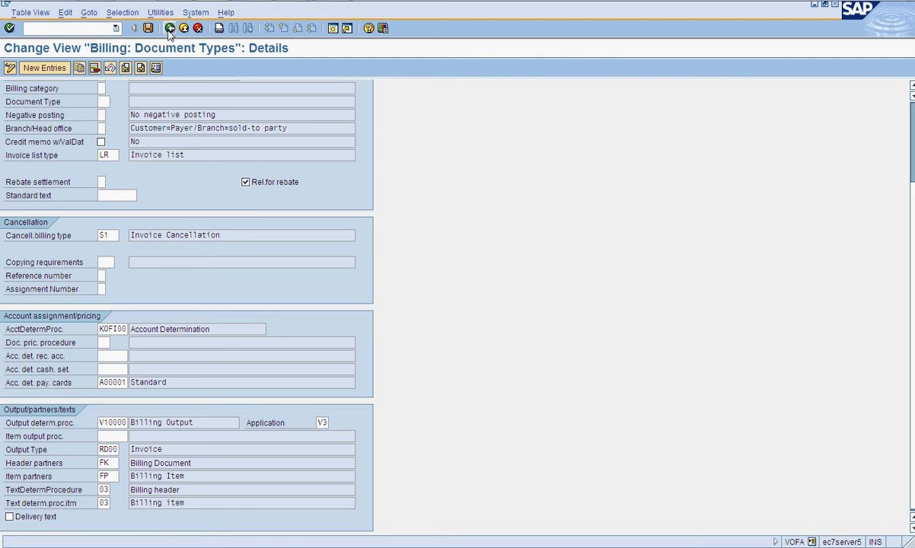
left_click(187, 0)
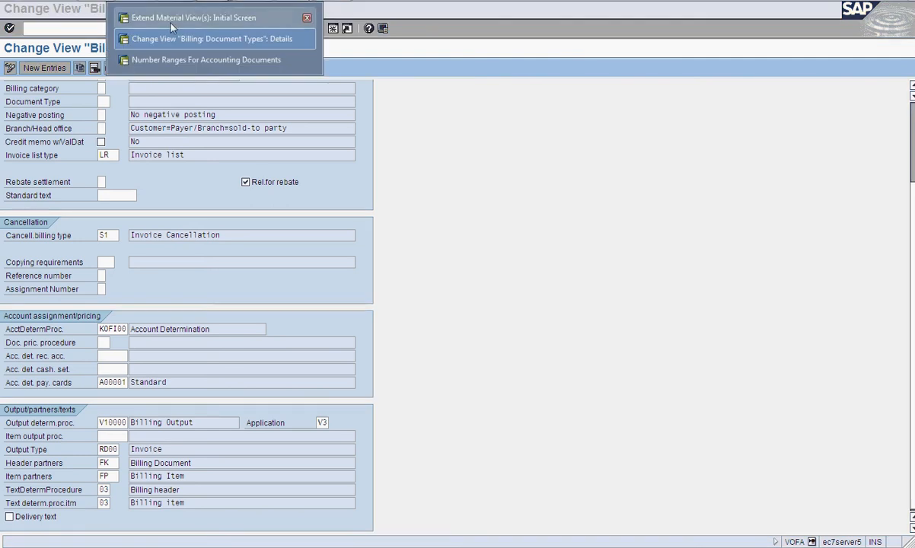
left_click(143, 39)
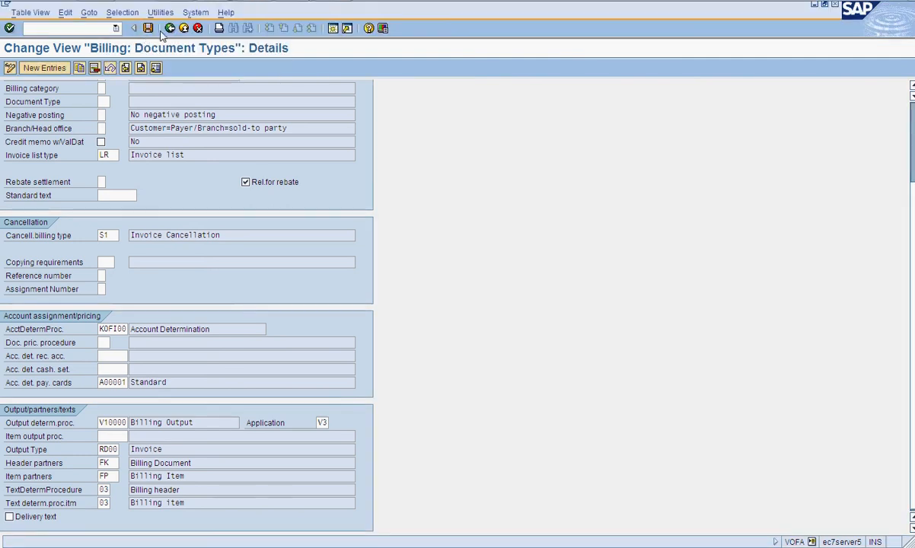
left_click(170, 29)
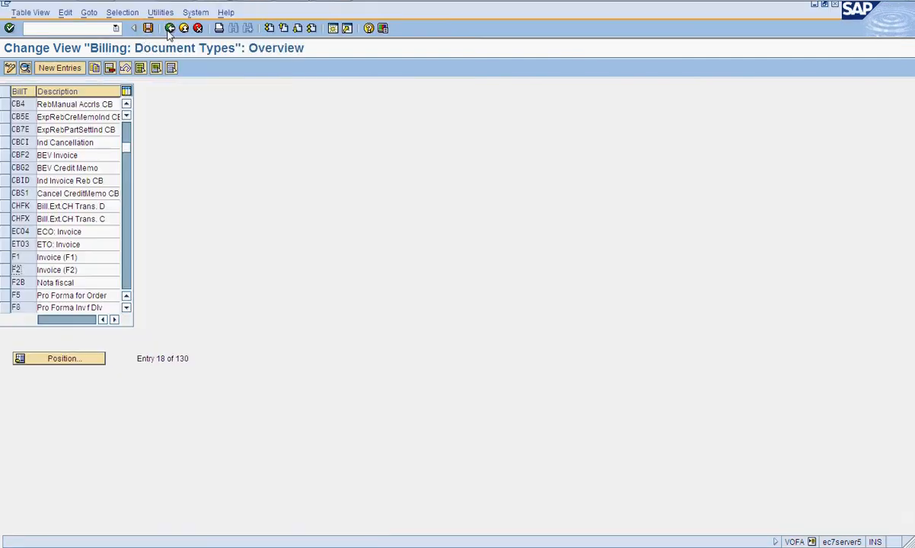
- Start a new billing type entry, then launch transaction VOFA in the other session window
left_click(60, 68)
left_click(213, 2)
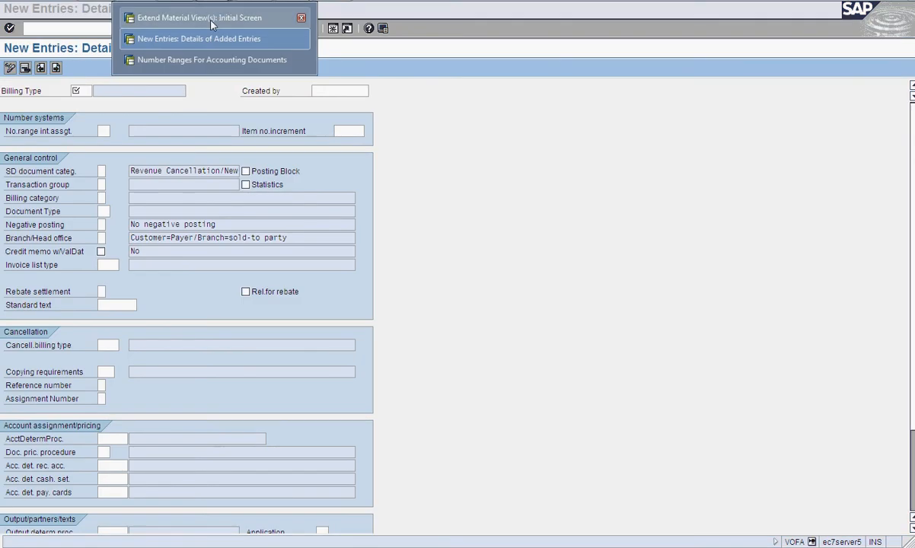
left_click(160, 19)
left_click(87, 29)
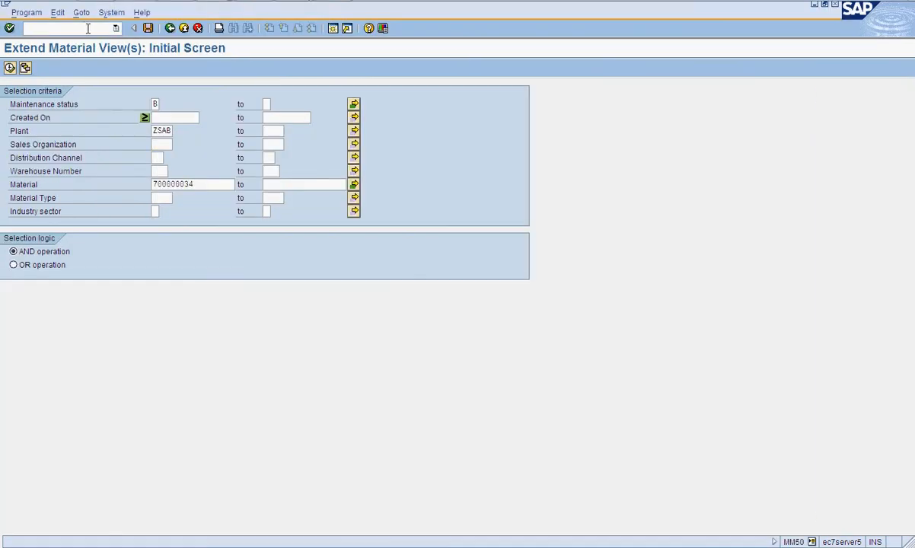
type("/nvofa")
key("Return")
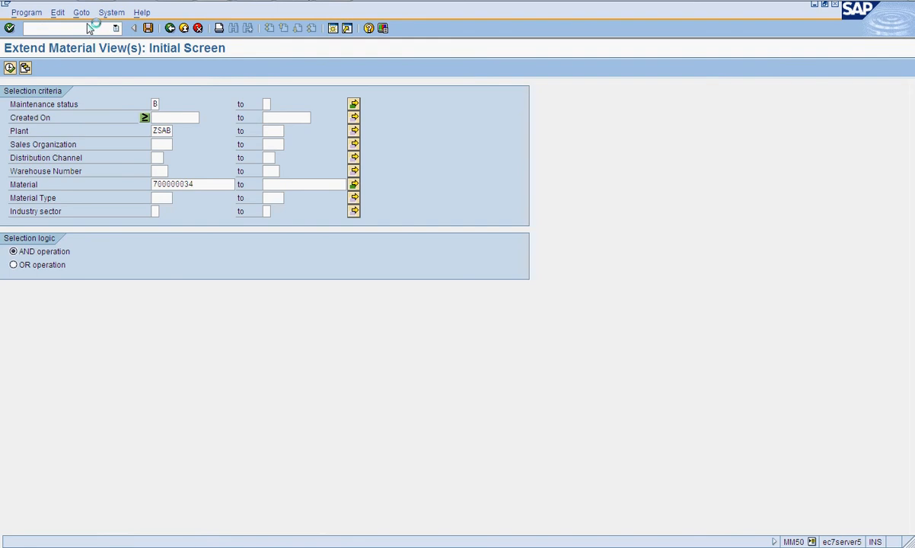
left_click(112, 308)
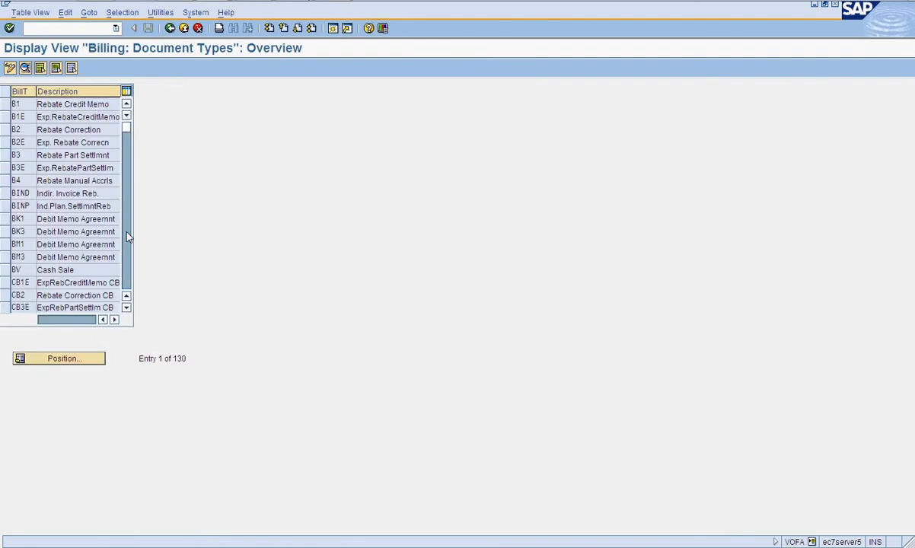
- Open the Invoice (F2) billing type for reference and start a new entry from it
scroll(114, 225, "down", 5)
double_click(76, 270)
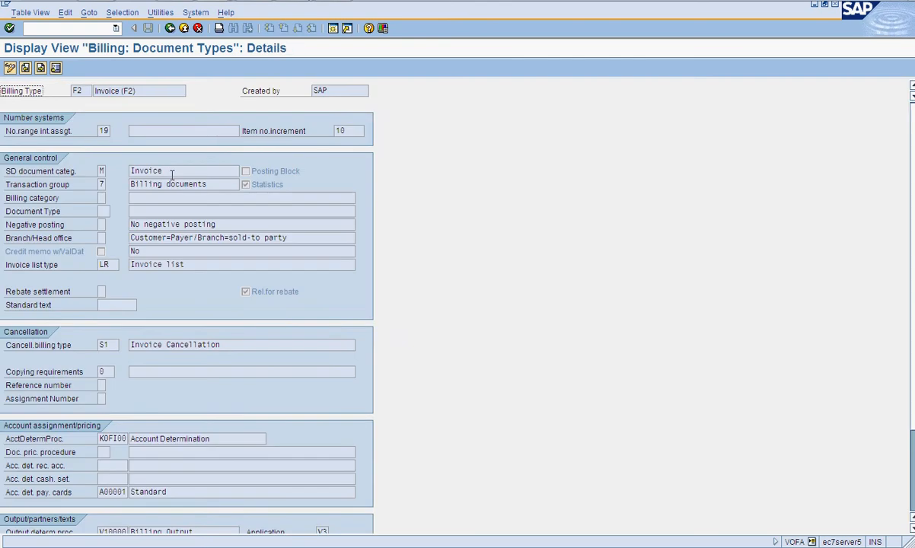
key("F5")
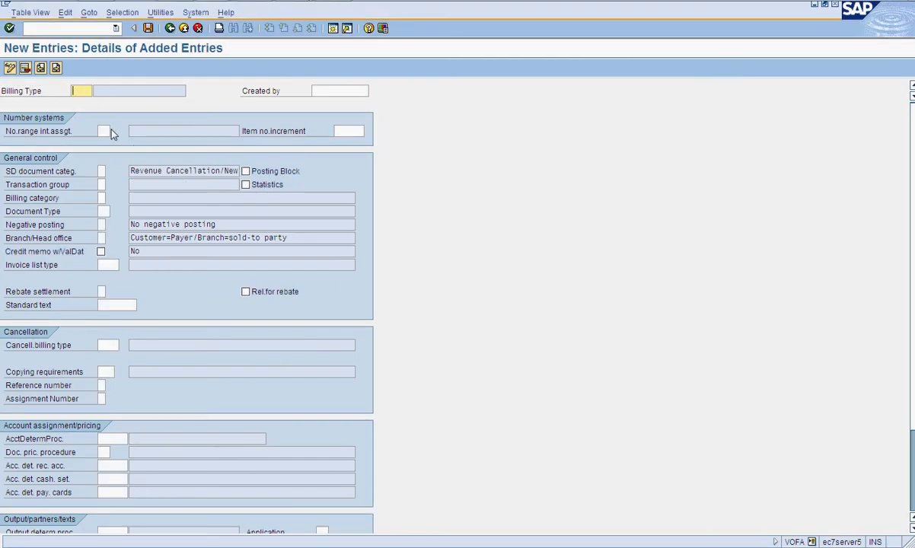
- Enter zsor as the new billing type code
type("ZS00")
key("BackSpace")
key("BackSpace")
key("BackSpace")
key("BackSpace")
type("zsa")
key("BackSpace")
type("or")
key("Tab")
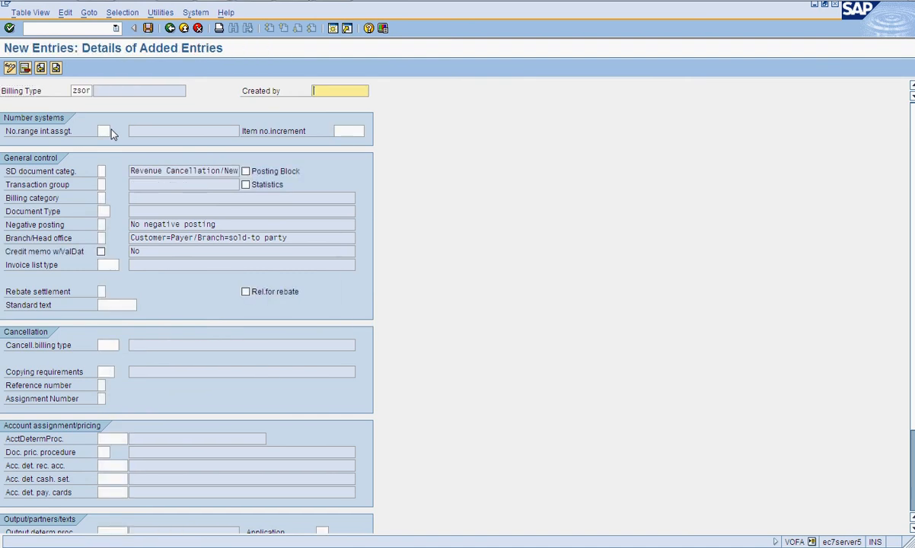
- Set number range assignment 19, item number increment 10 and SD document category M, comparing with the F2 reference
left_click(104, 131)
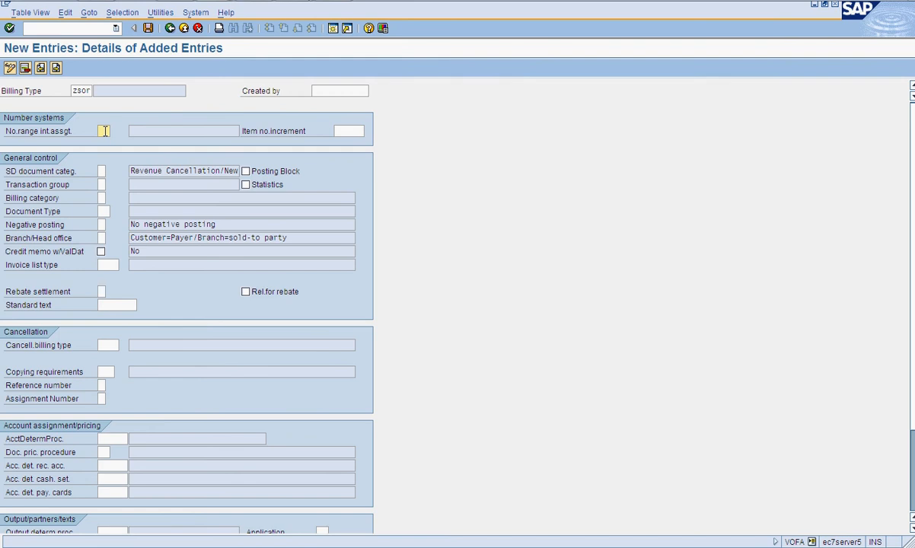
key("Tab")
key("alt+Tab")
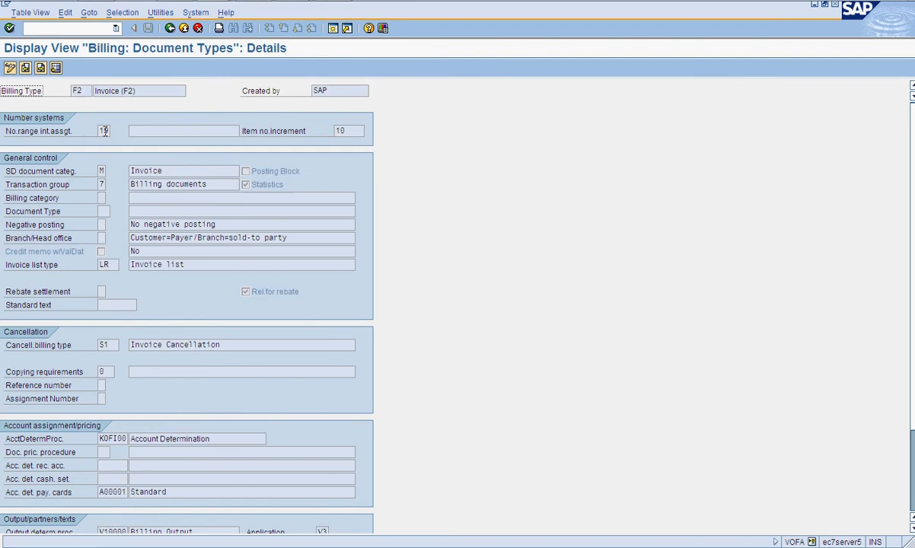
key("alt+Tab")
key("alt+Tab")
key("alt+Tab")
left_click(102, 172)
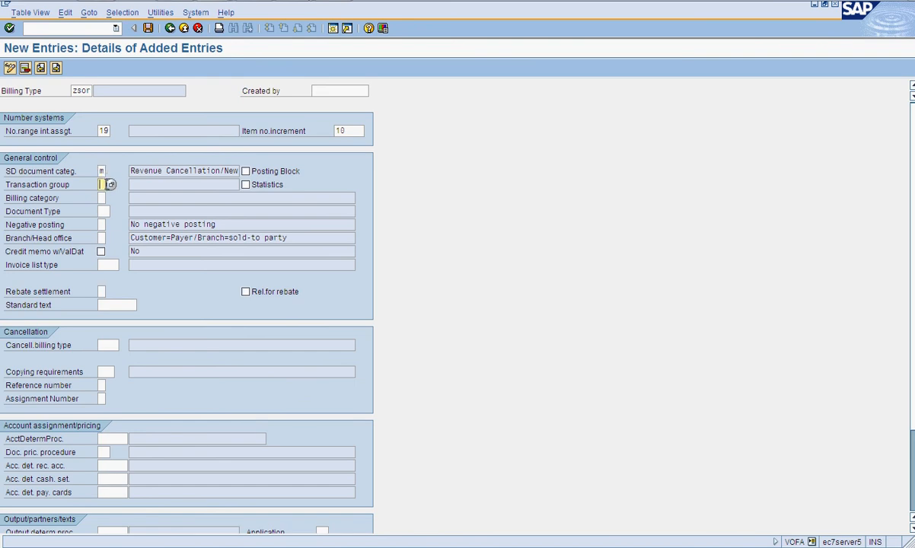
key("alt+Tab")
key("alt+Tab")
- Set the transaction group to 7 and enable Statistics, checking against the F2 reference
left_click(106, 185)
type("7")
left_click(245, 186)
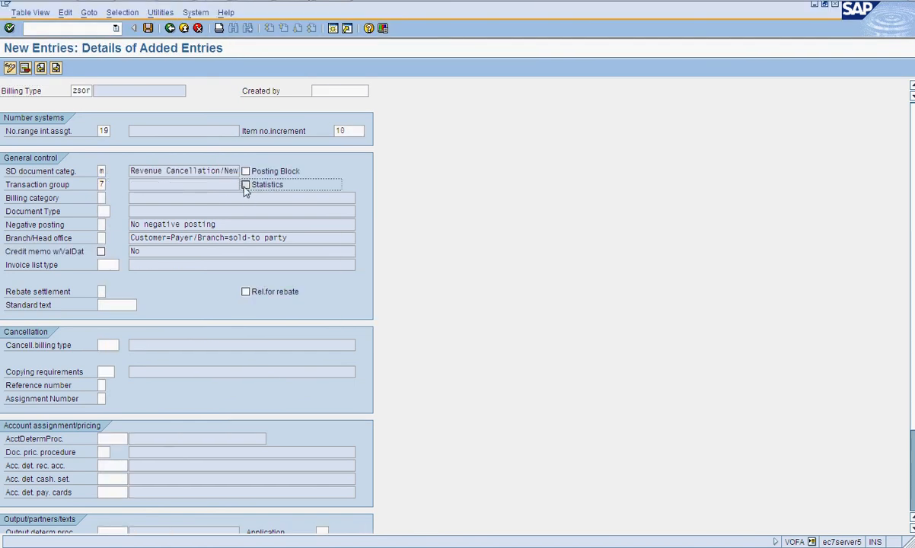
key("alt+Tab")
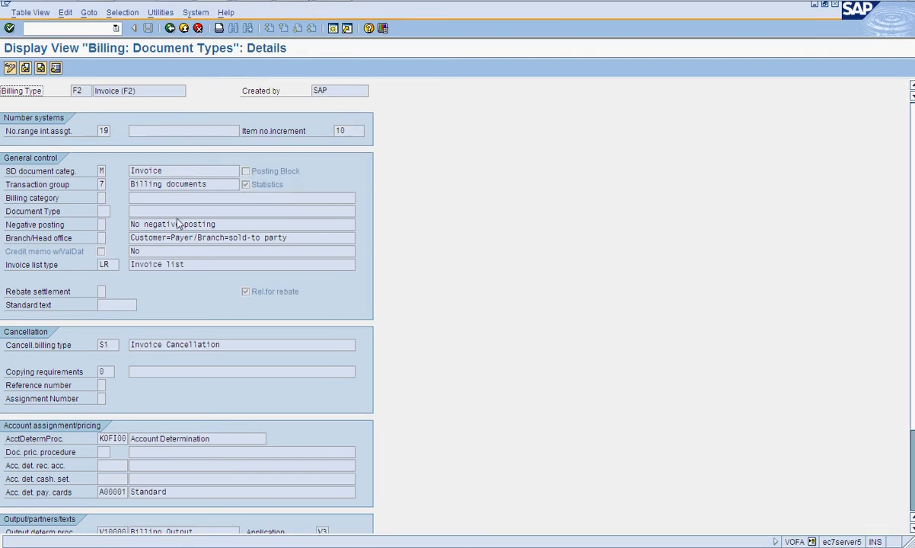
key("alt+Tab")
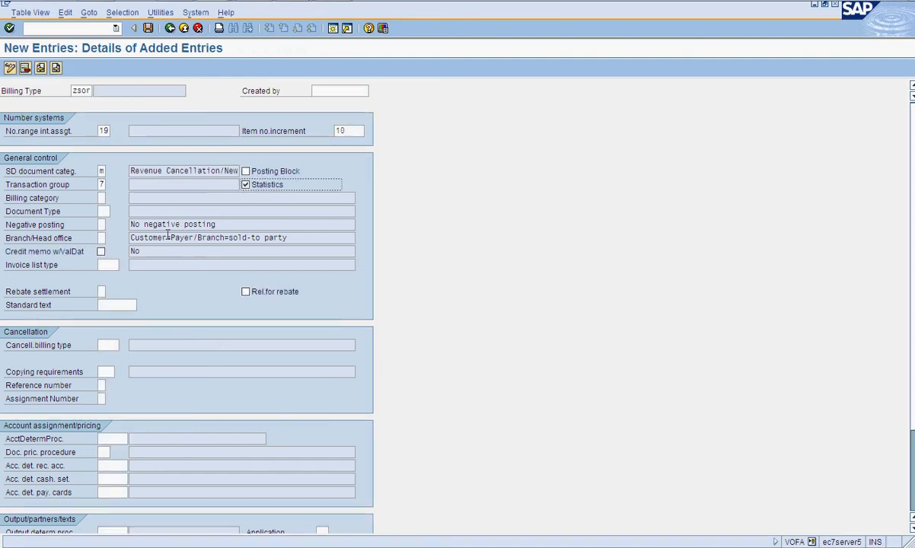
- Set the invoice list type to lr
left_click(114, 264)
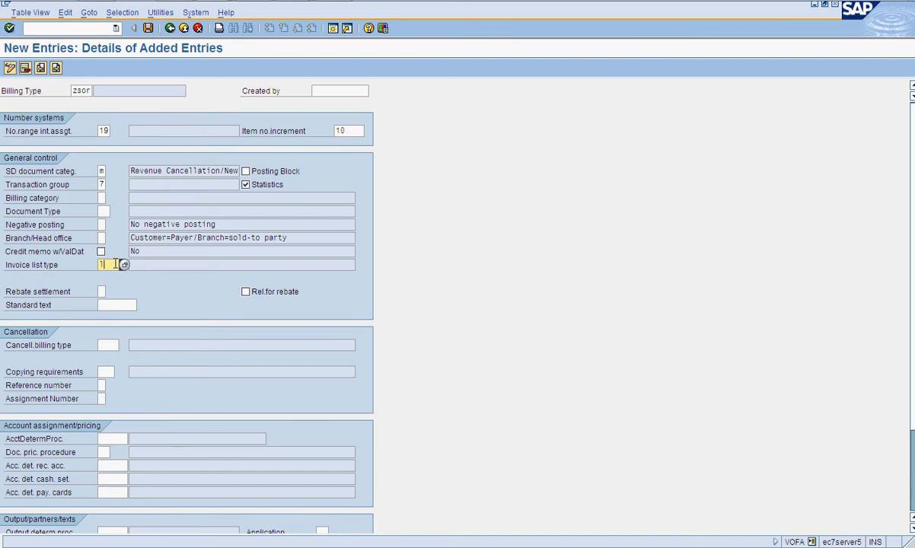
key("alt+Tab")
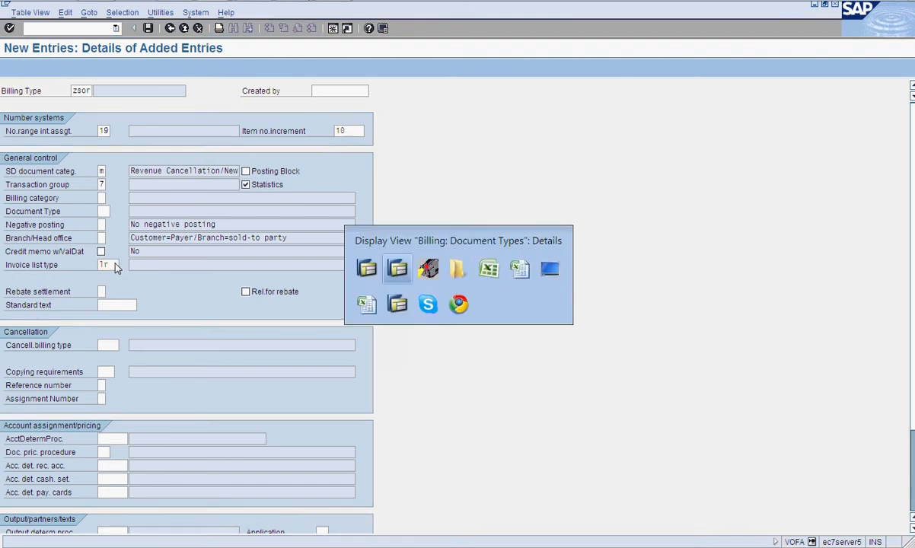
key("alt+Tab")
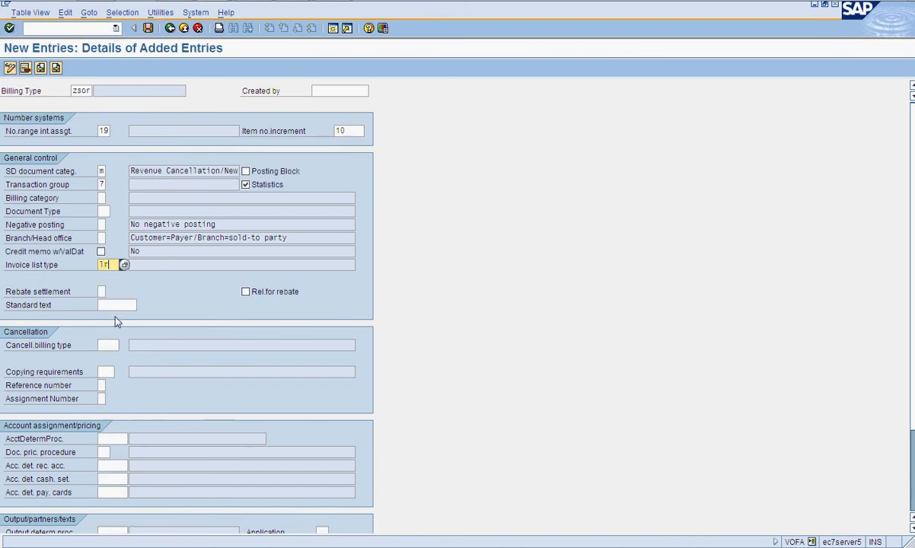
- Set the cancellation billing type to S1, matching the F2 reference
left_click(114, 344)
key("alt+Tab")
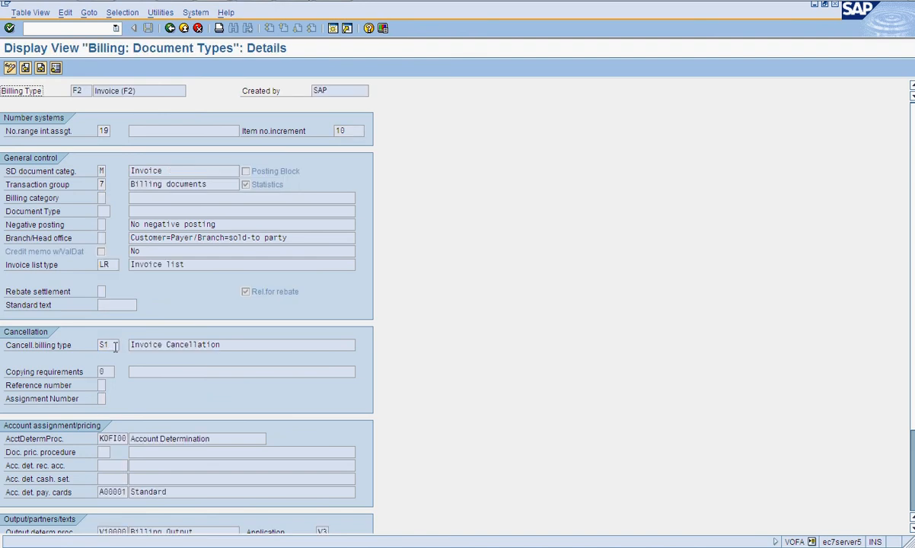
key("alt+Tab")
- Set the account determination procedure to kof100
left_click(118, 438)
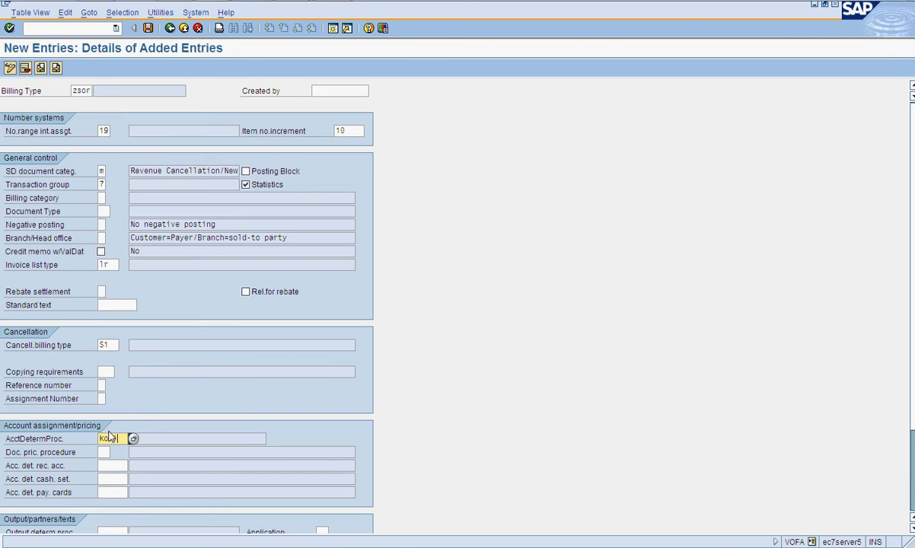
key("alt+Tab")
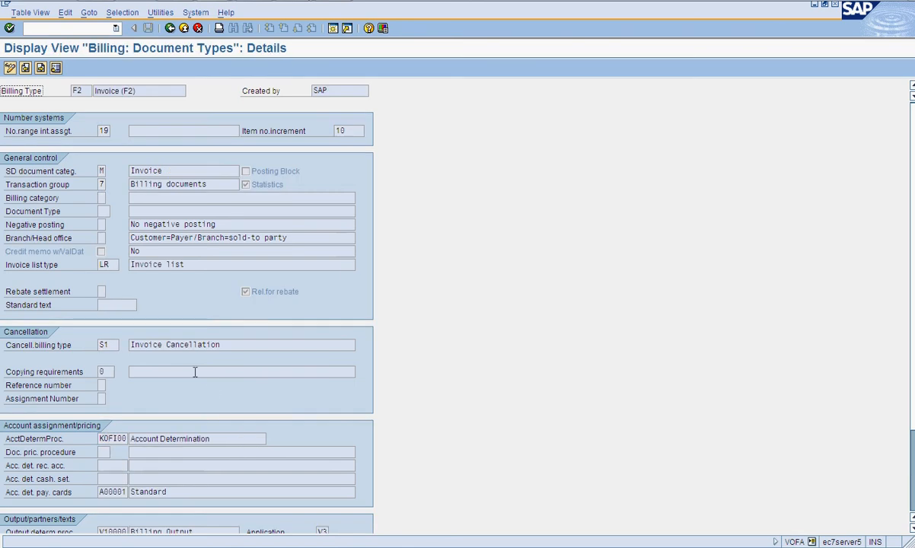
key("alt+Tab")
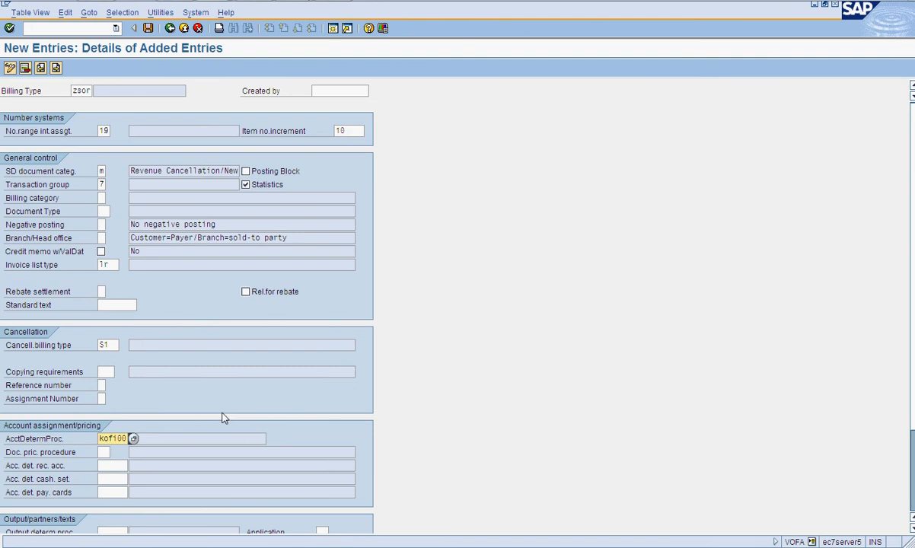
- Compare the output, partner and text settings of the F2 reference with the new entry
scroll(223, 415, "down", 2)
key("alt+Tab")
scroll(223, 415, "down", 3)
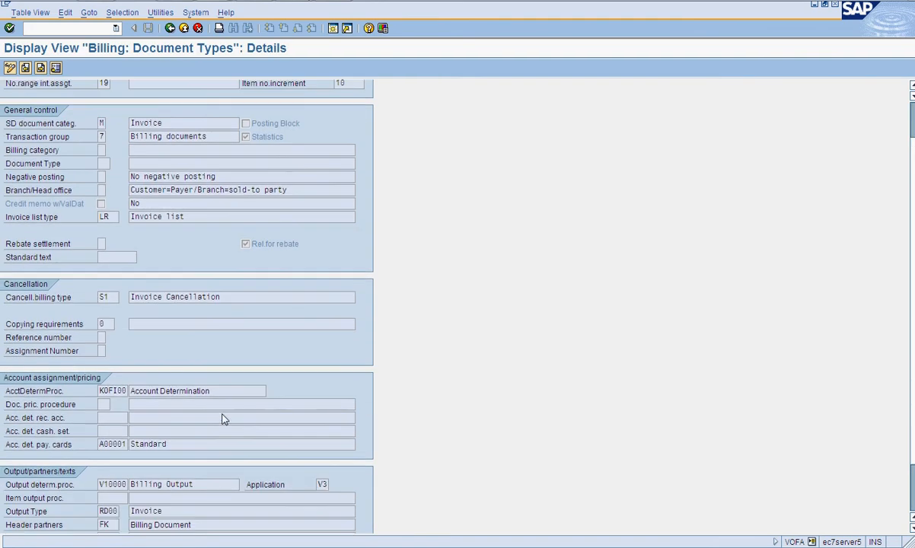
scroll(223, 418, "down", 1)
key("alt+Tab")
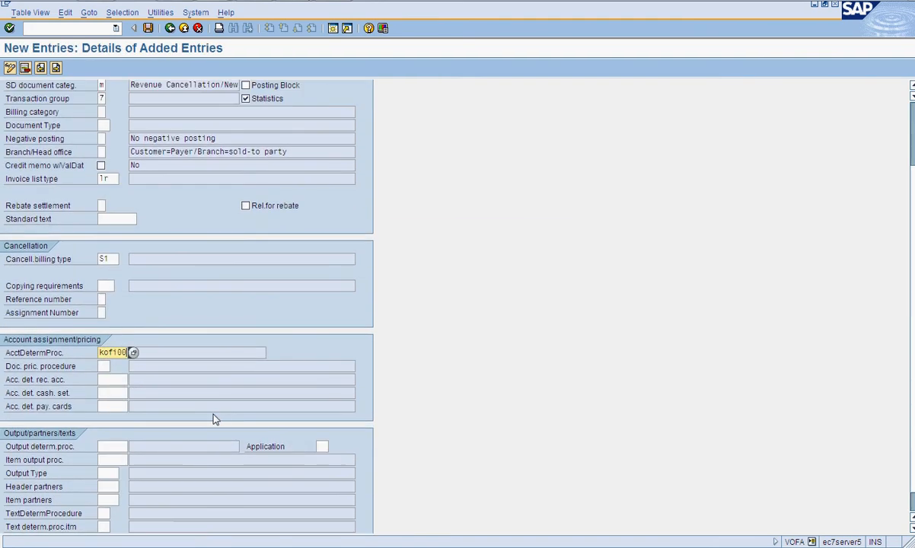
- Set the output determination procedure to v10000, matching the F2 reference
left_click(119, 448)
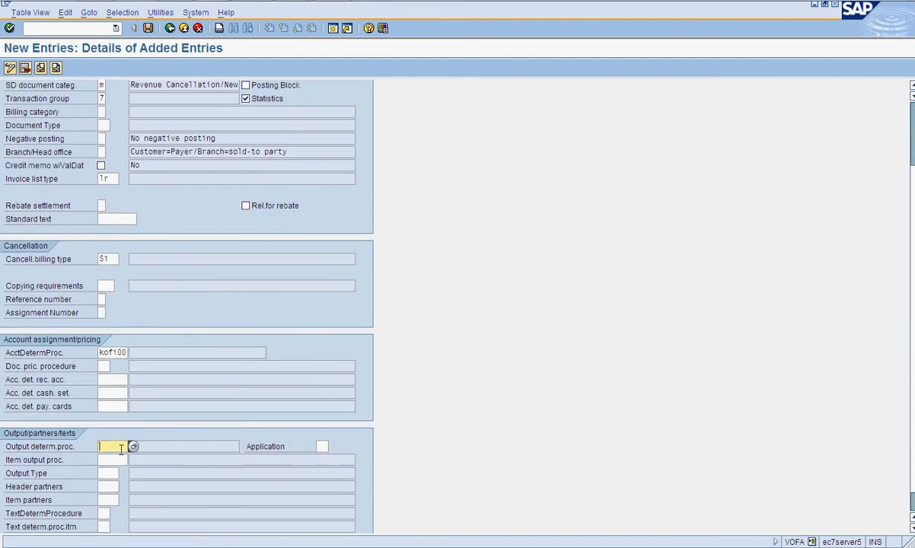
type("V1000")
key("alt+Tab")
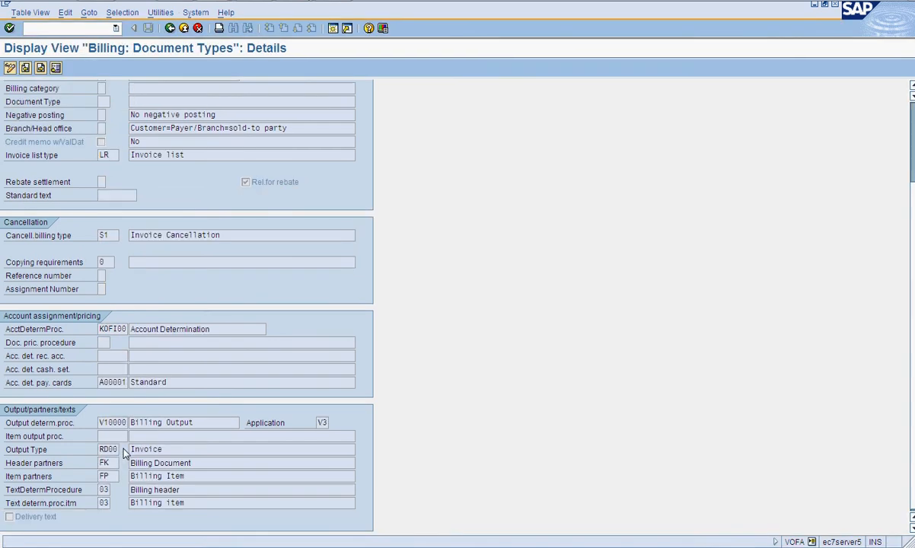
key("alt+Tab")
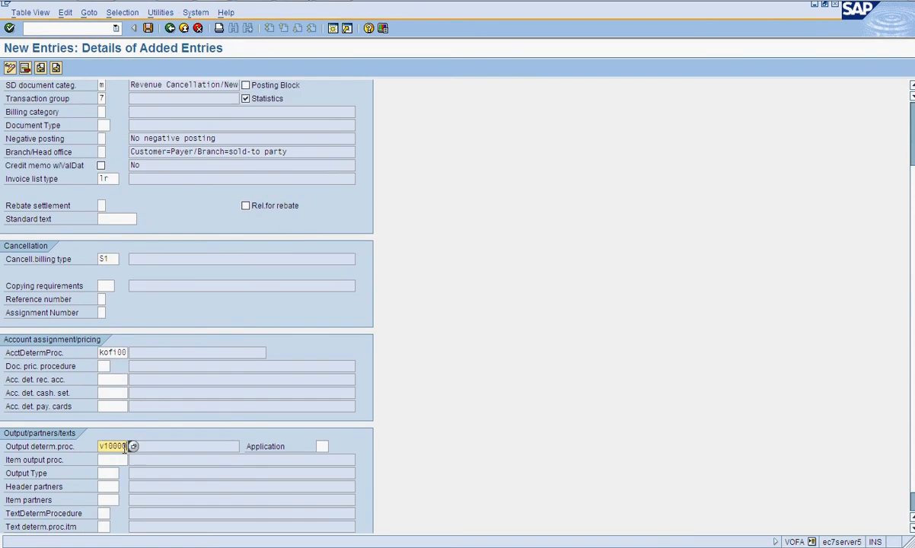
key("alt+Tab")
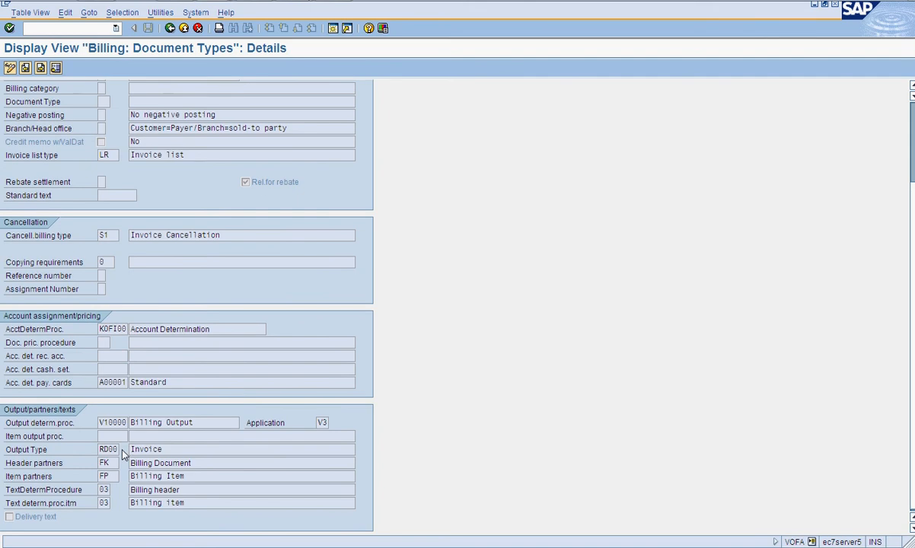
key("alt+Tab")
- Set the output type to RD00
left_click(111, 473)
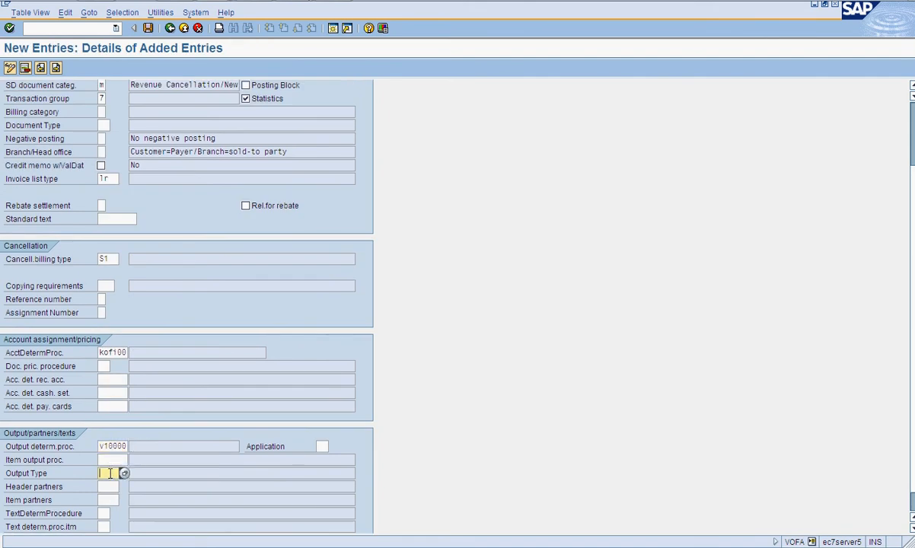
type("RD00")
scroll(138, 511, "down", 1)
left_click(108, 490)
key("alt+Tab")
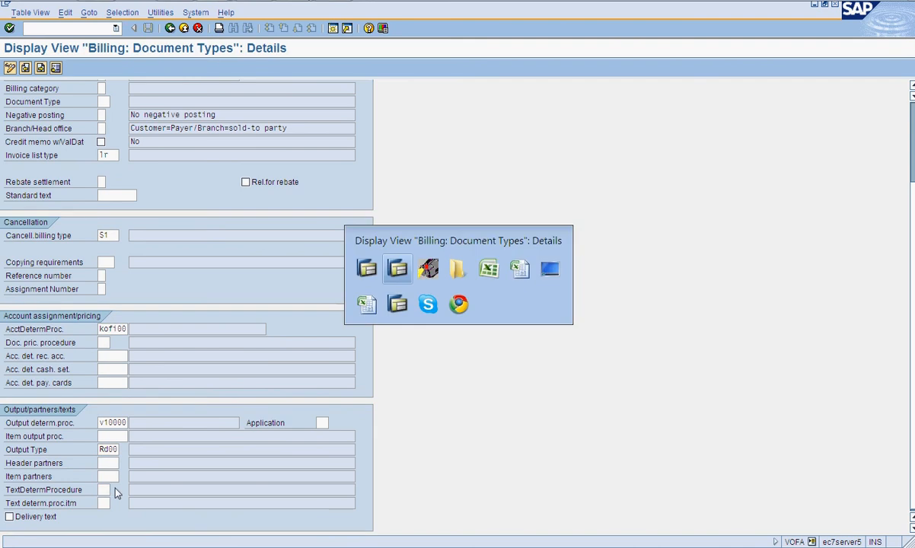
key("alt+Tab")
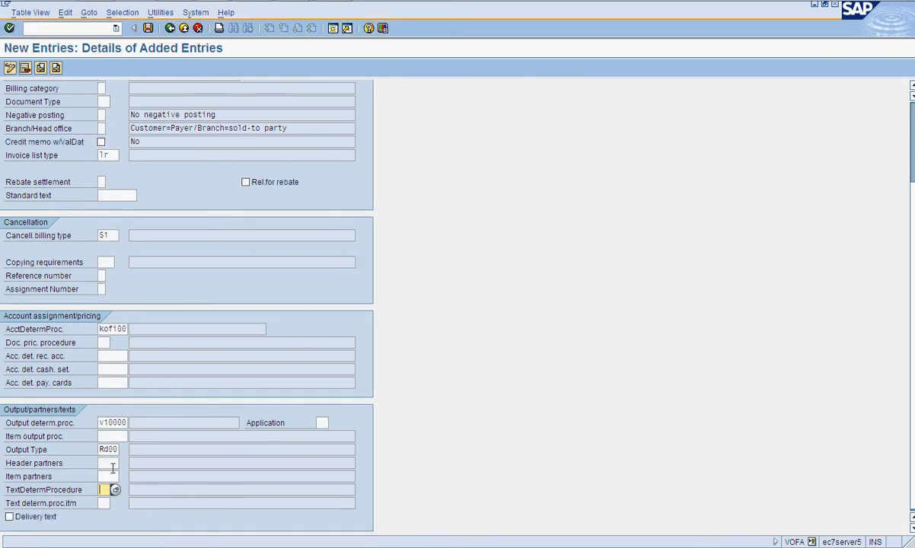
- Set the header partners to fk and the item partners to fp
left_click(112, 463)
type("fk")
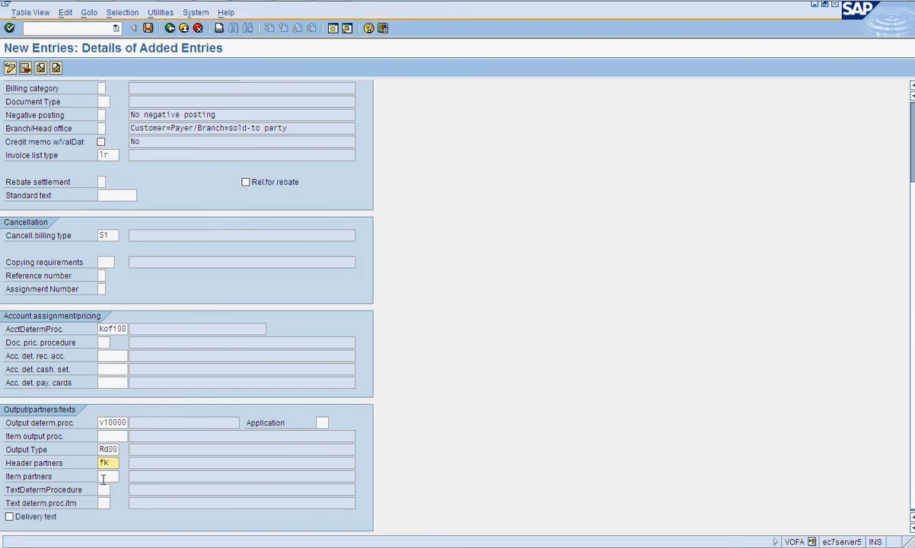
left_click(104, 477)
type("fp")
- Set the header and item text determination procedures to 03
left_click(104, 489)
key("alt+Tab")
key("alt+Tab")
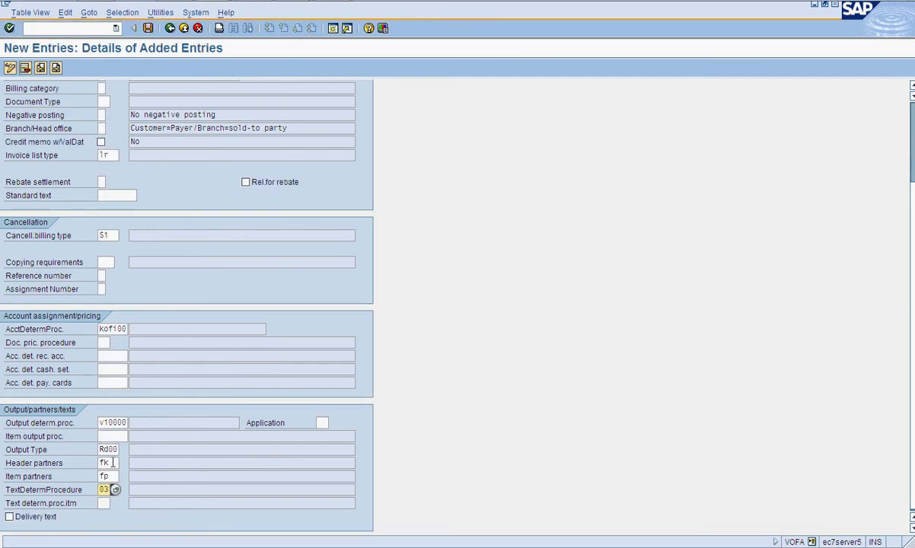
key("Tab")
type("03")
key("alt+Tab")
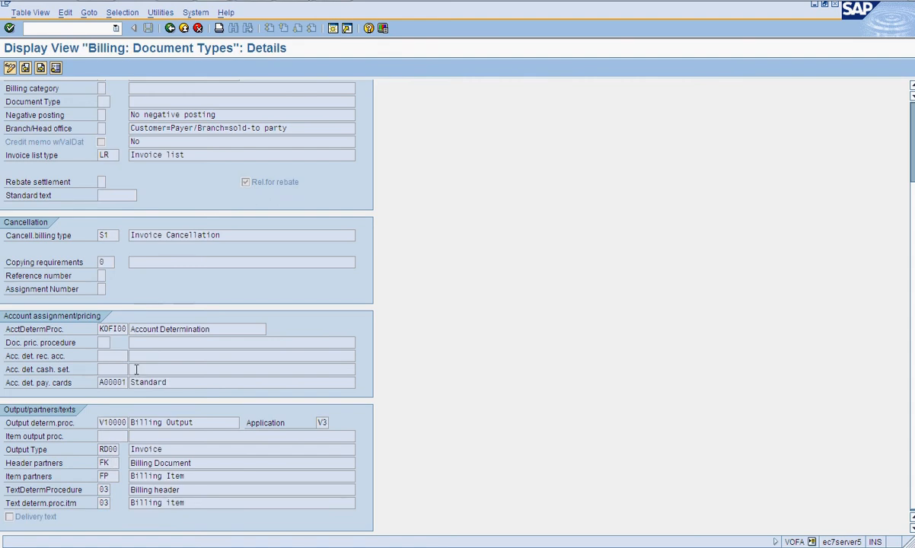
- Enable the Relevant for rebate option, matching the F2 reference
scroll(123, 339, "up", 5)
key("alt+Tab")
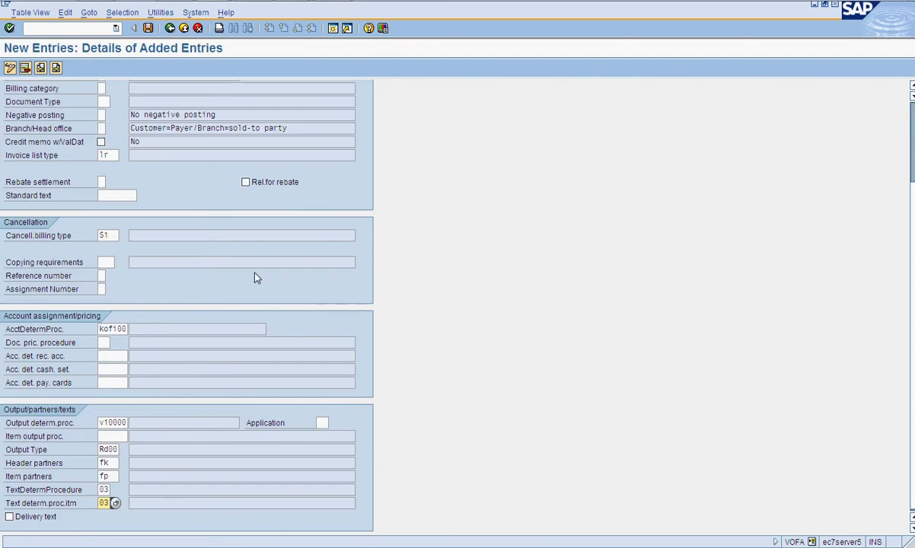
scroll(255, 272, "up", 4)
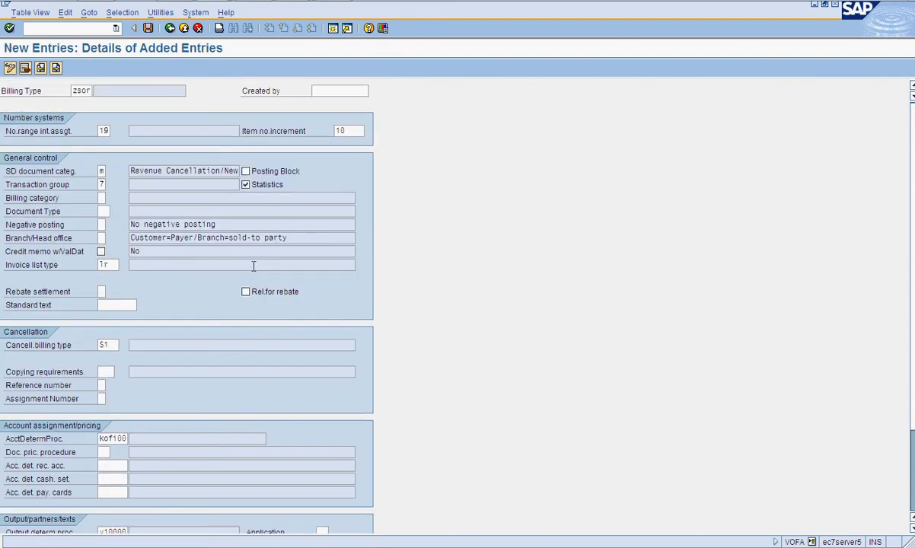
key("alt+Tab")
key("alt+Tab")
left_click(246, 291)
- Try to save, then set the SD document category to M (Invoice) from the value list
left_click(147, 28)
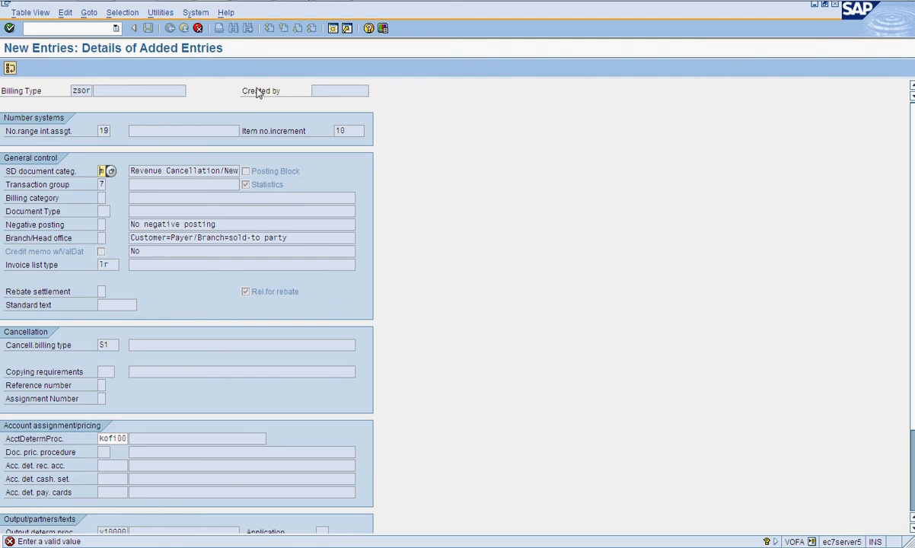
left_click(112, 171)
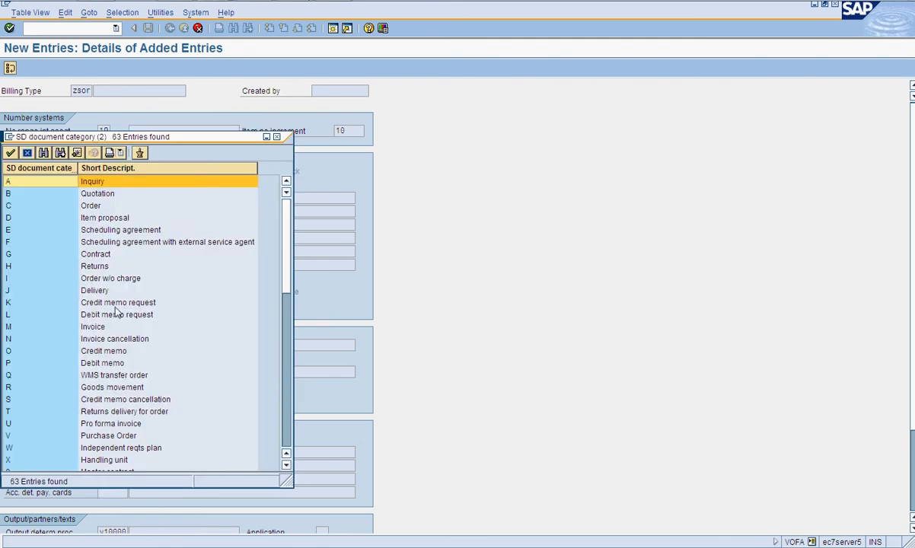
double_click(95, 325)
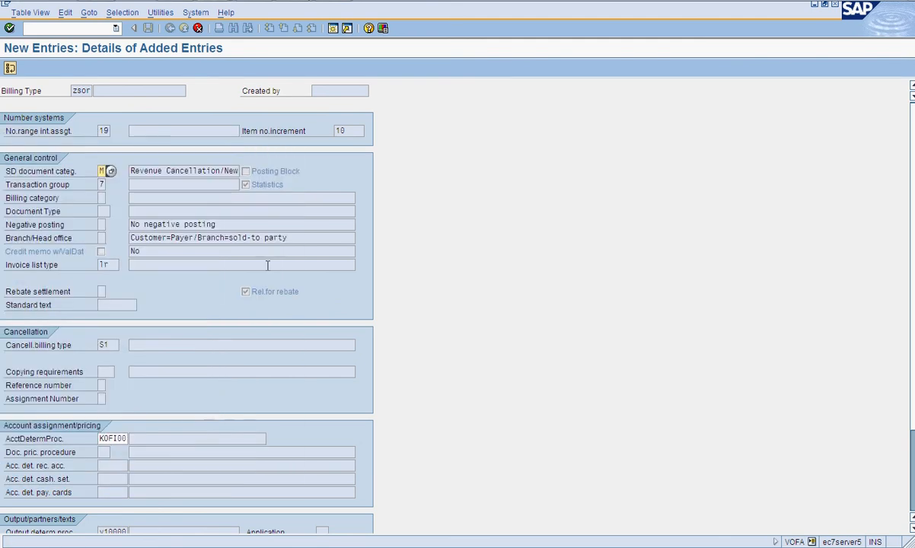
key("Return")
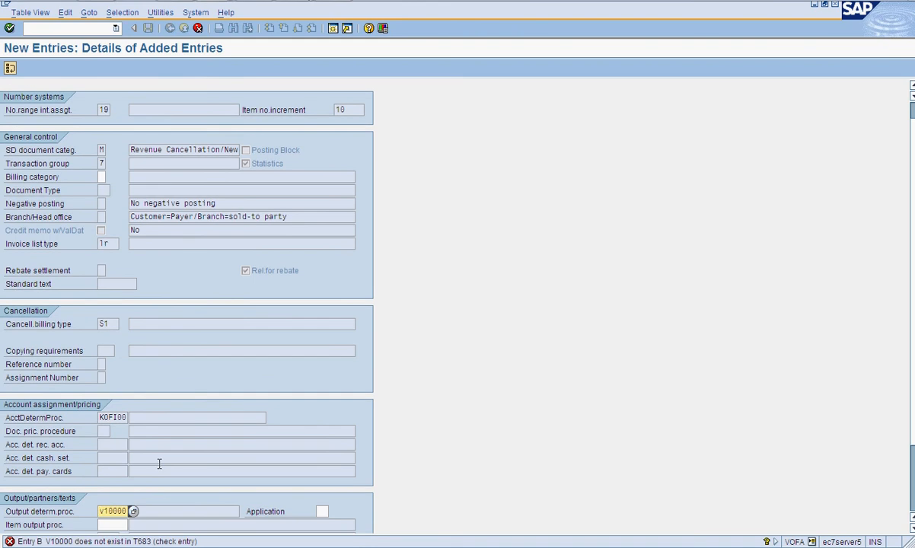
- Pick output determination procedure V10000 (Billing Output, application V3) from the value list
left_click(133, 511)
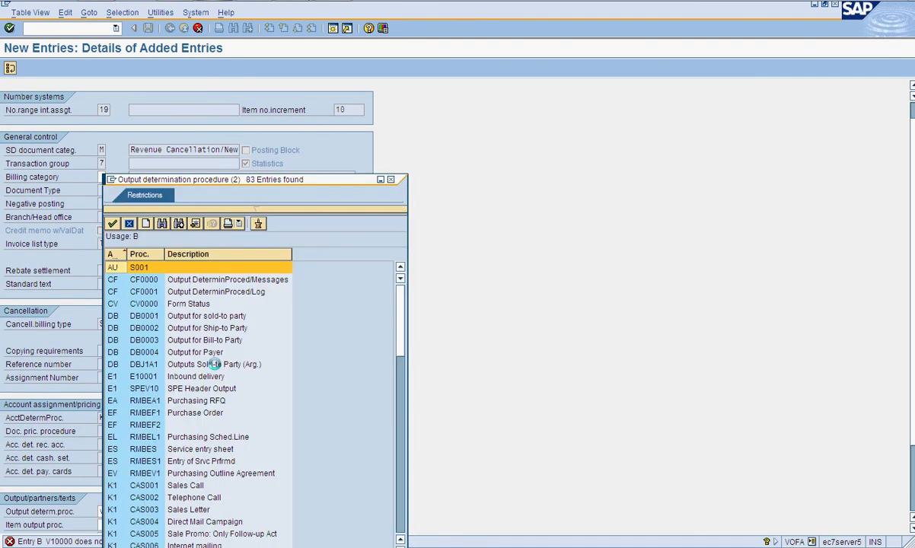
scroll(198, 389, "down", 14)
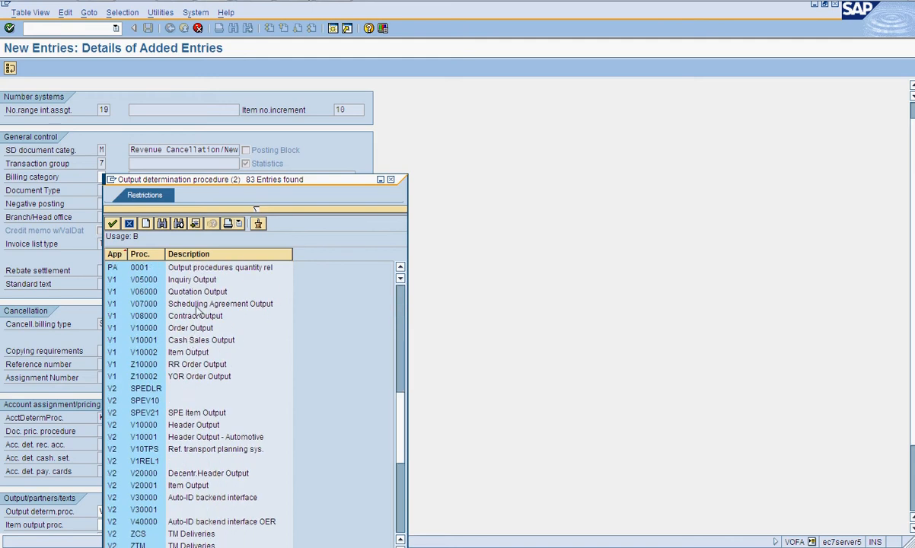
scroll(196, 308, "down", 3)
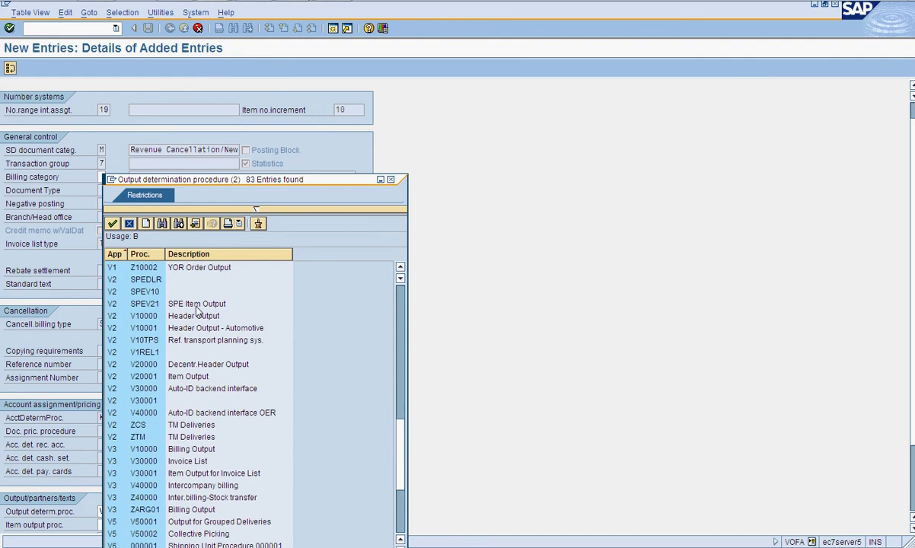
left_click(189, 449)
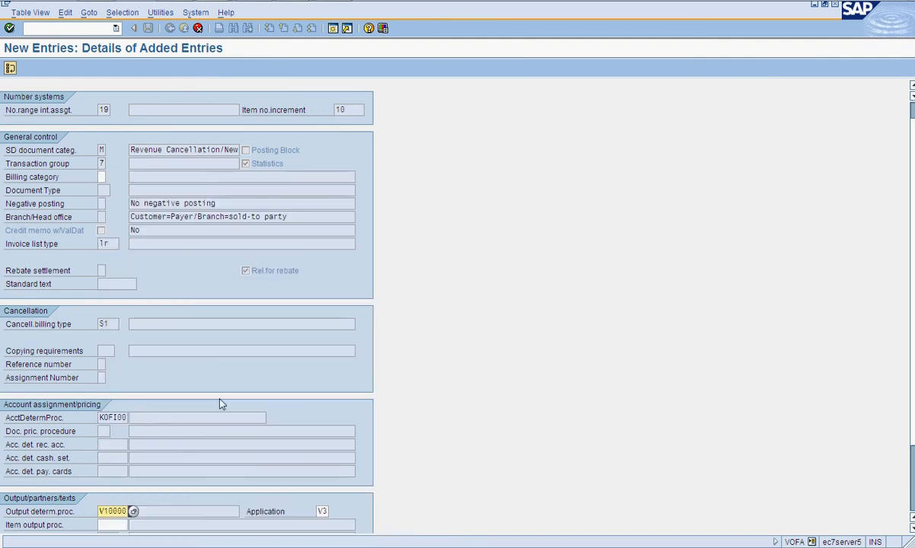
- Save the ZSOR billing type and return to the billing types overview
key("ctrl+s")
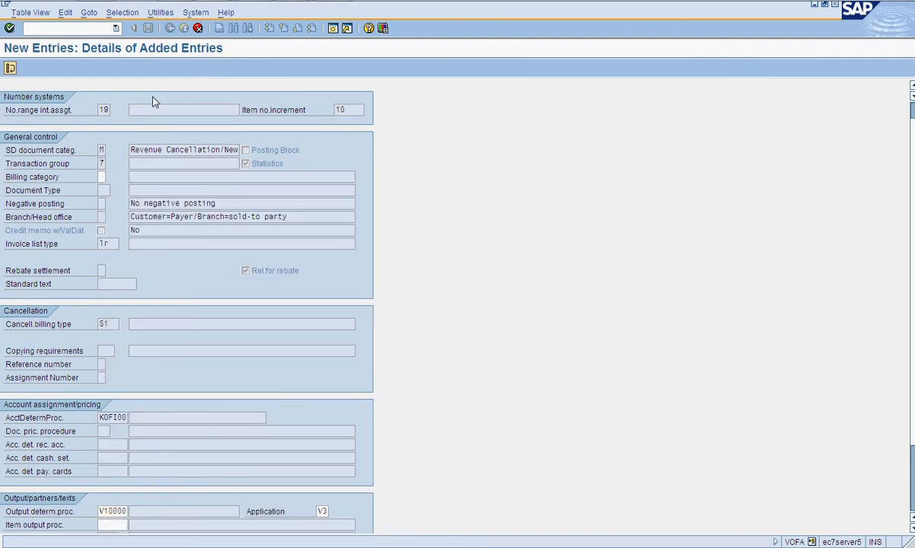
left_click(30, 196)
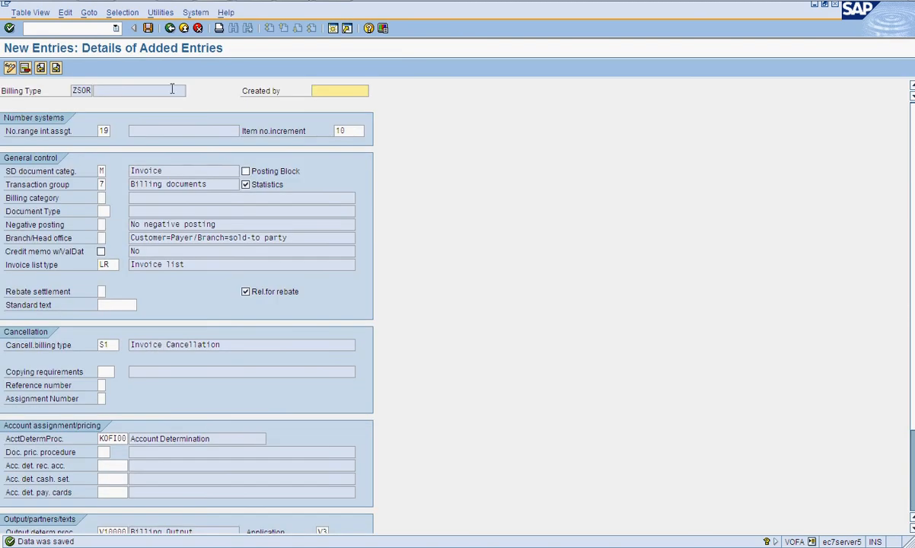
left_click(168, 28)
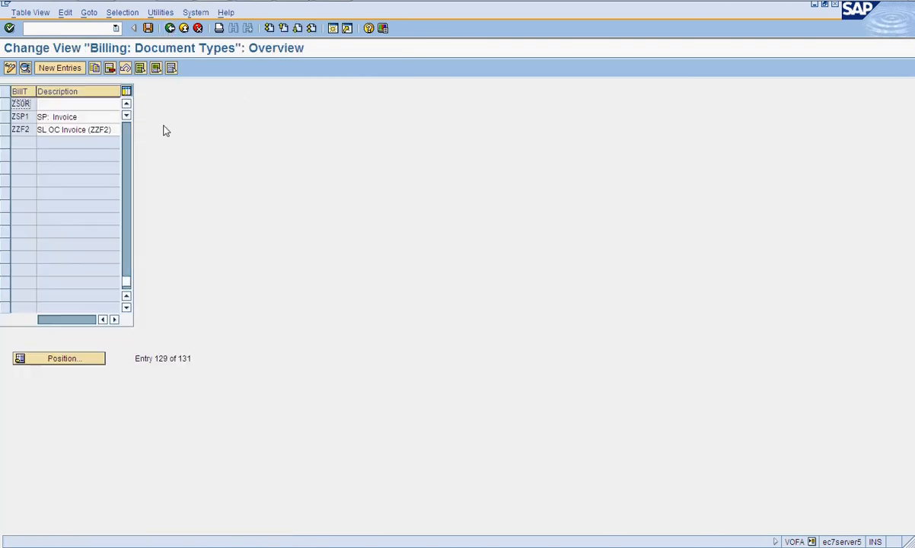
- Enter the description SAB Invoice for the ZSOR billing type and save it
left_click(79, 105)
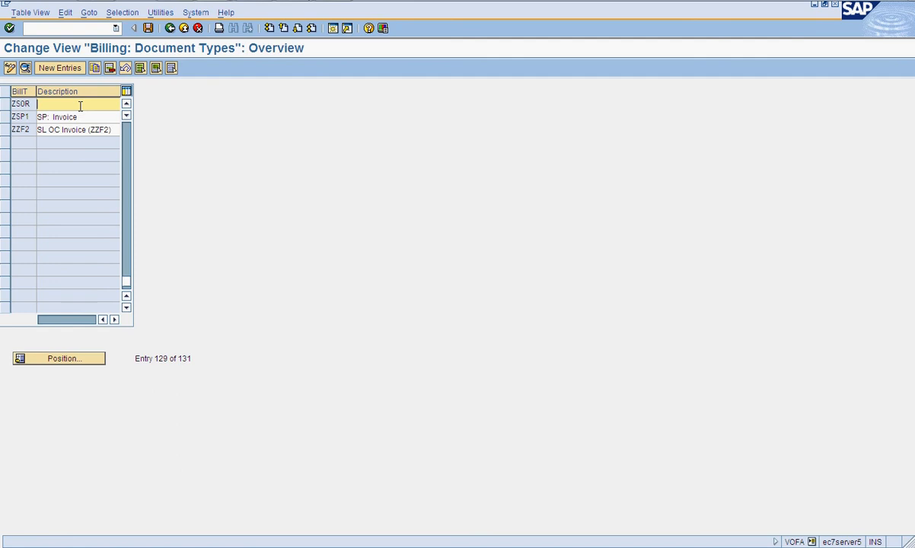
type("SAB")
type("Invoice")
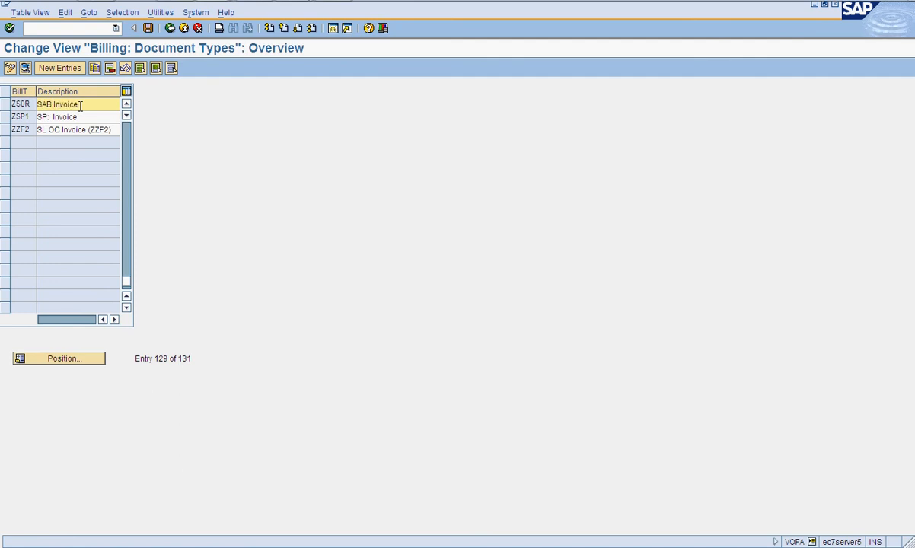
left_click(126, 104)
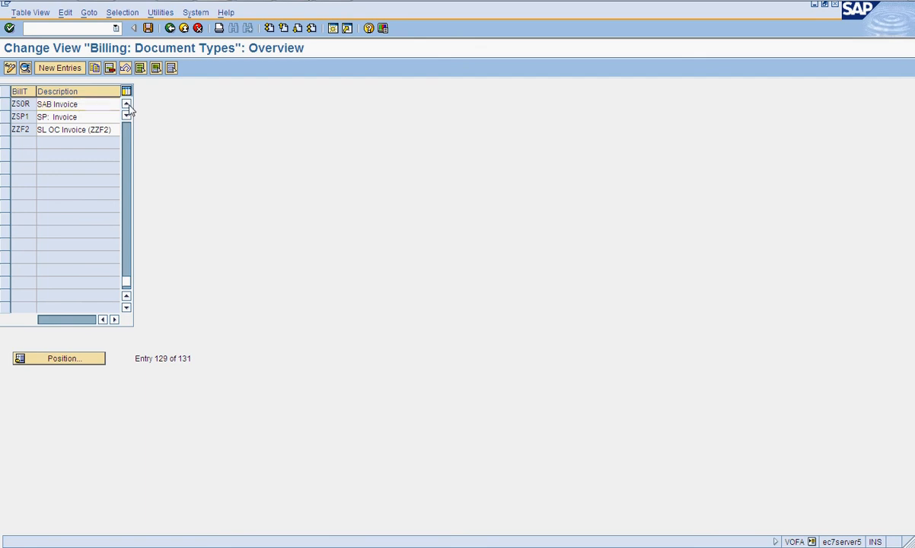
- Start a new billing type entry named ZSCR
left_click(69, 69)
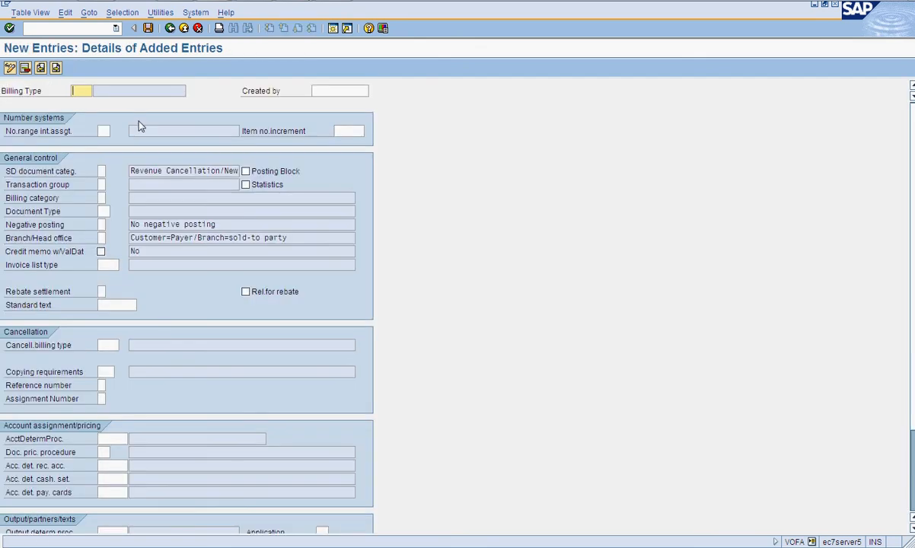
type("ZSCR")
key("alt+Tab")
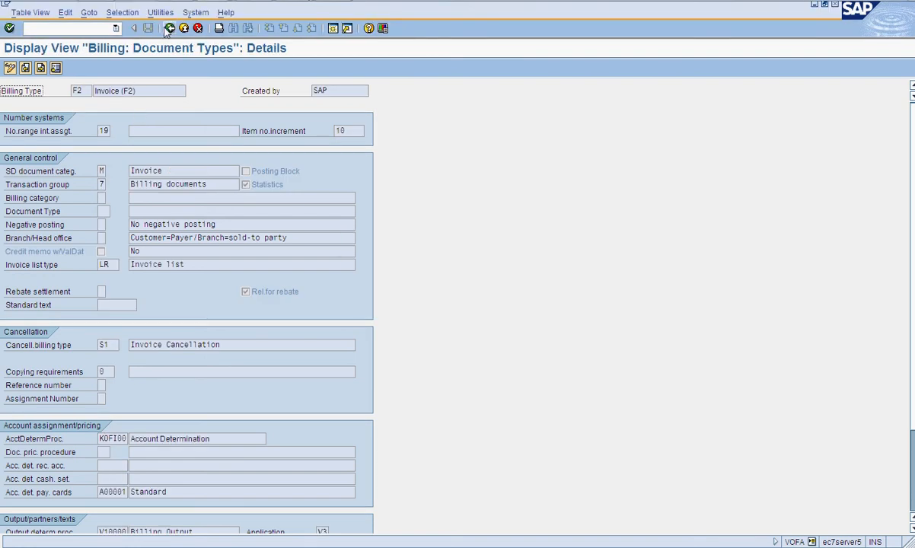
- Open the G2 Credit Memo billing type details in the reference session
left_click(169, 28)
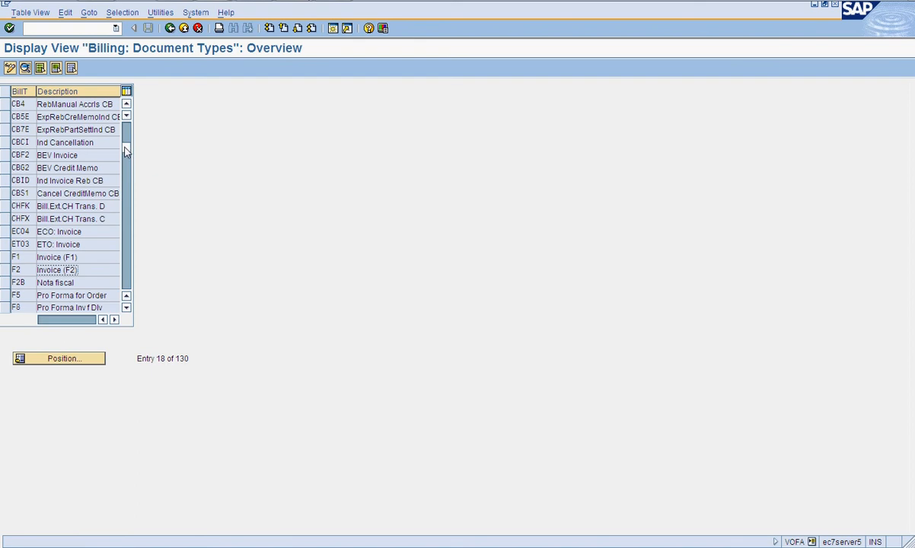
left_click_drag(125, 139, 126, 134)
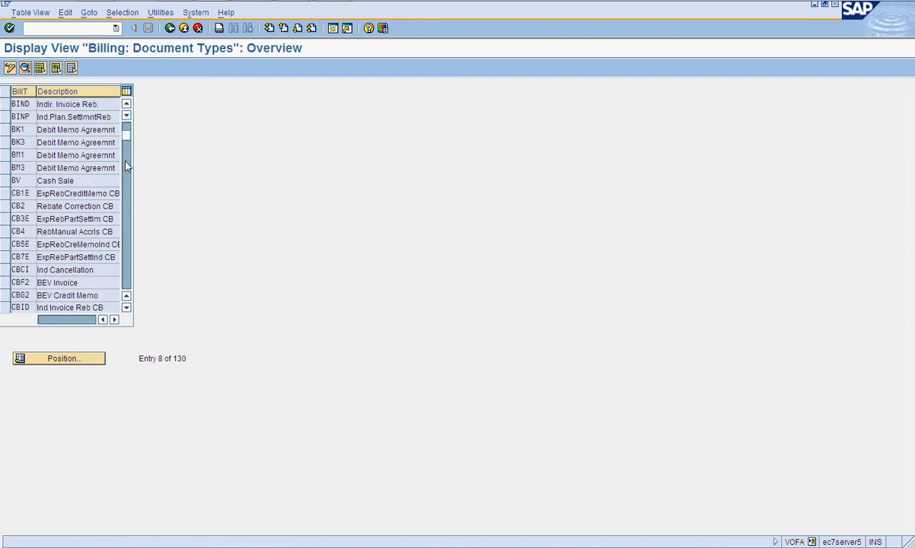
left_click(125, 162)
left_click(127, 190)
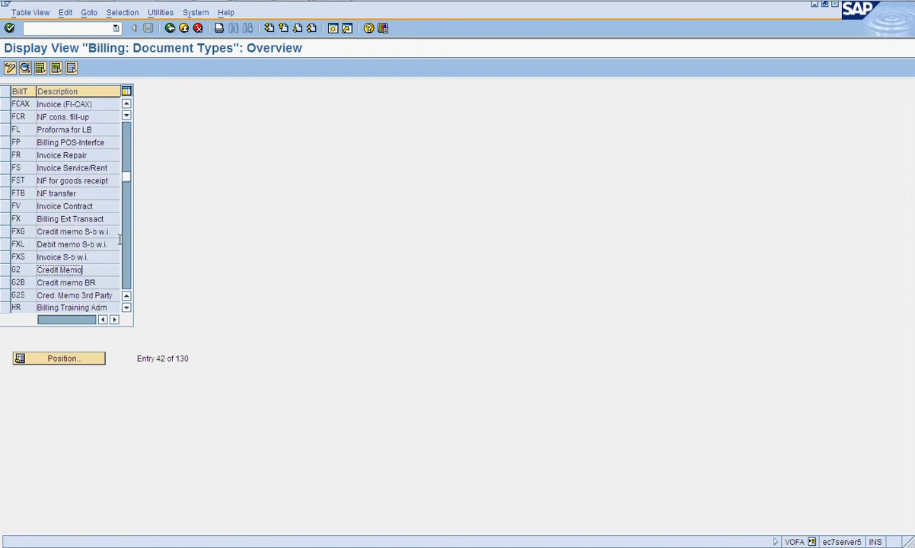
double_click(97, 274)
key("F6")
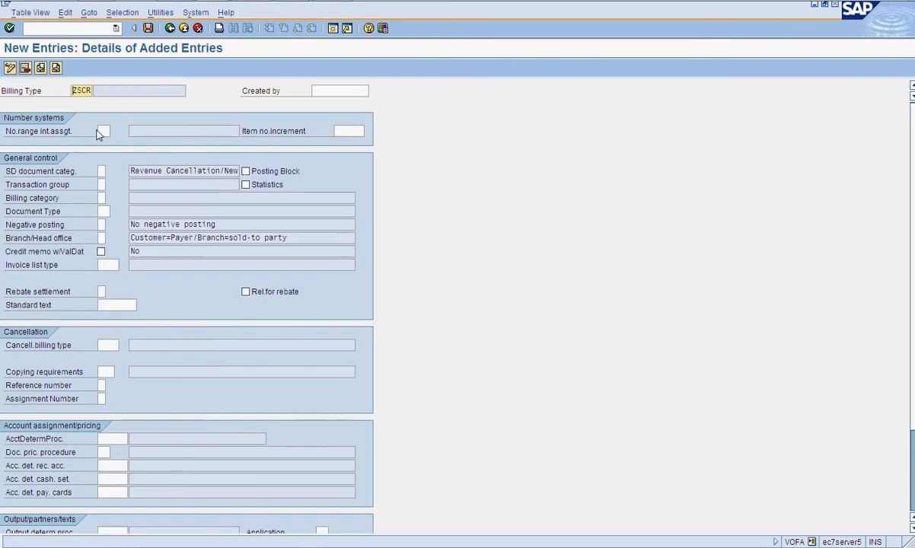
- Copy the number range assignment 19, SD document category 0 and transaction group 7 from G2 into ZSCR
key("alt+Tab")
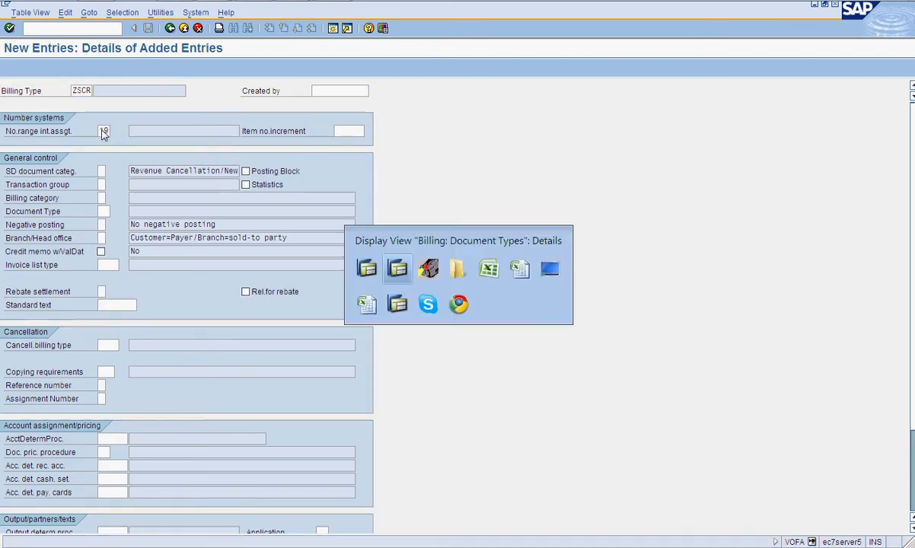
key("alt+Tab")
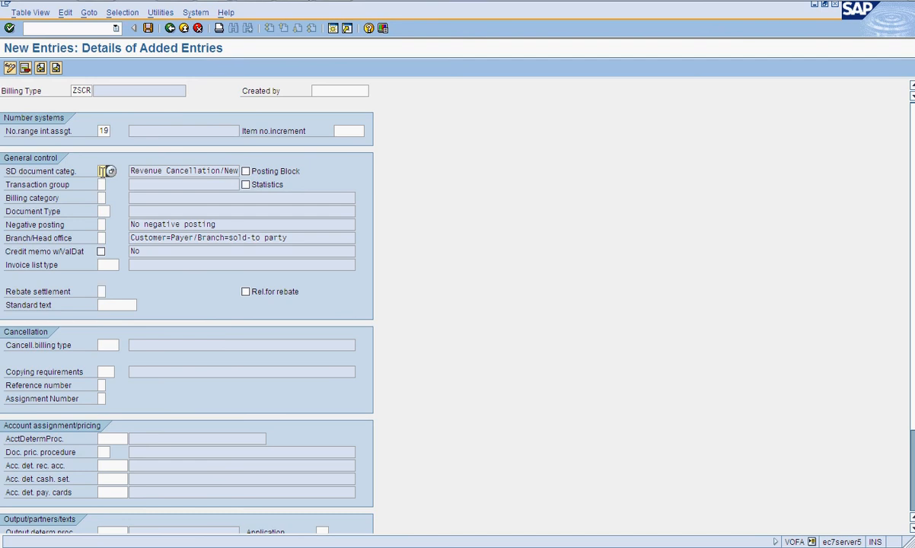
left_click(103, 184)
key("alt+Tab")
key("alt+Tab")
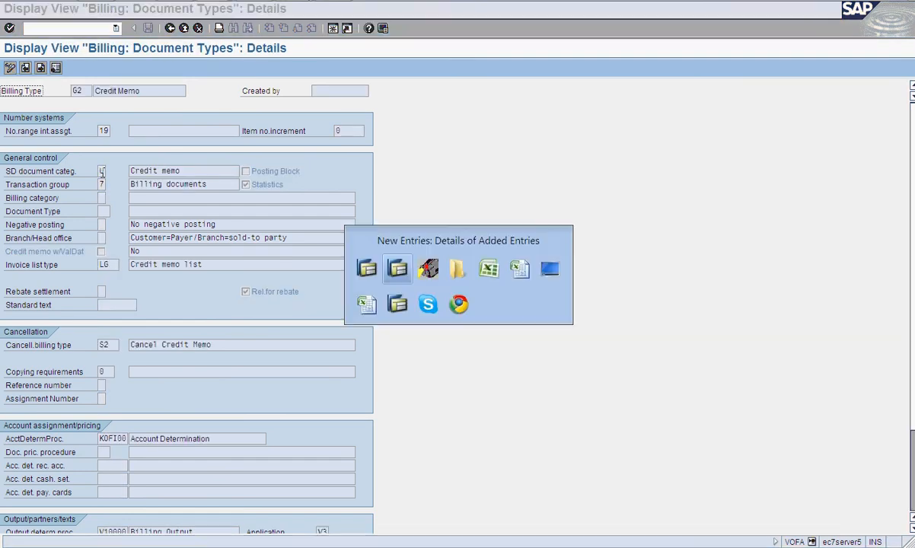
- Set ZSCR's invoice list type to LG and cancellation billing type to S2, checking each against G2
left_click(113, 264)
type("1g")
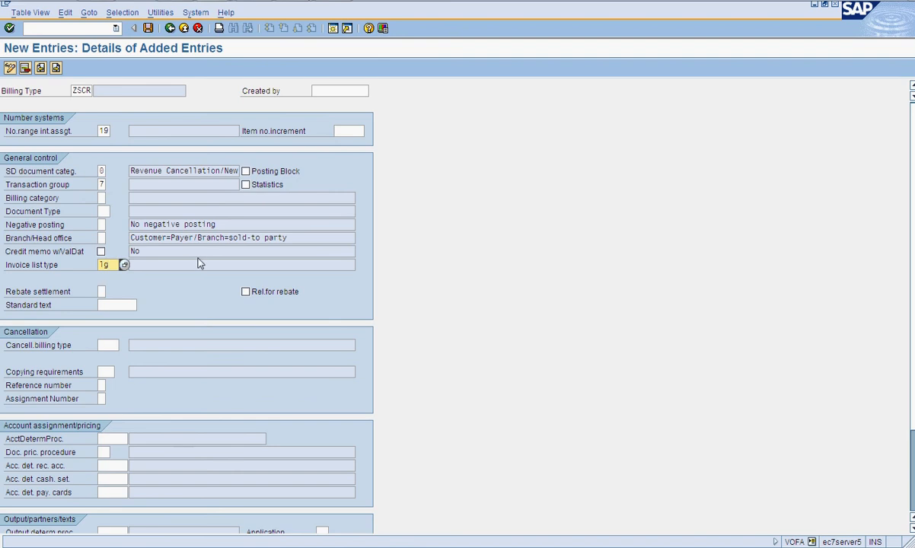
key("alt+Tab")
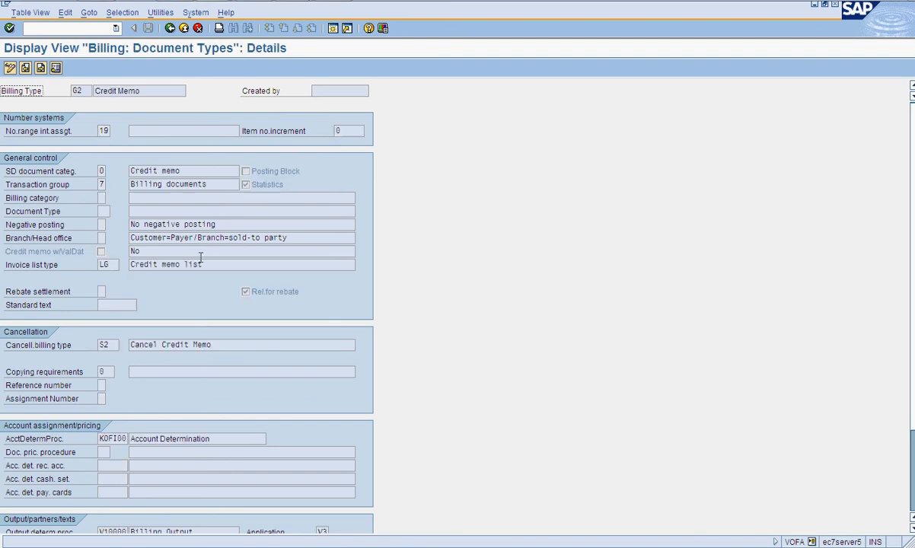
key("alt+Tab")
left_click(119, 344)
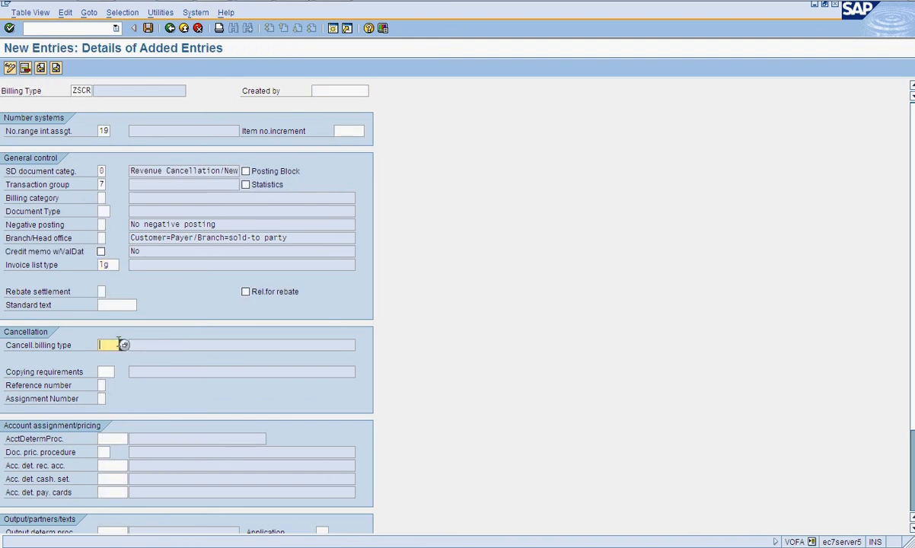
type("S2")
key("alt+Tab")
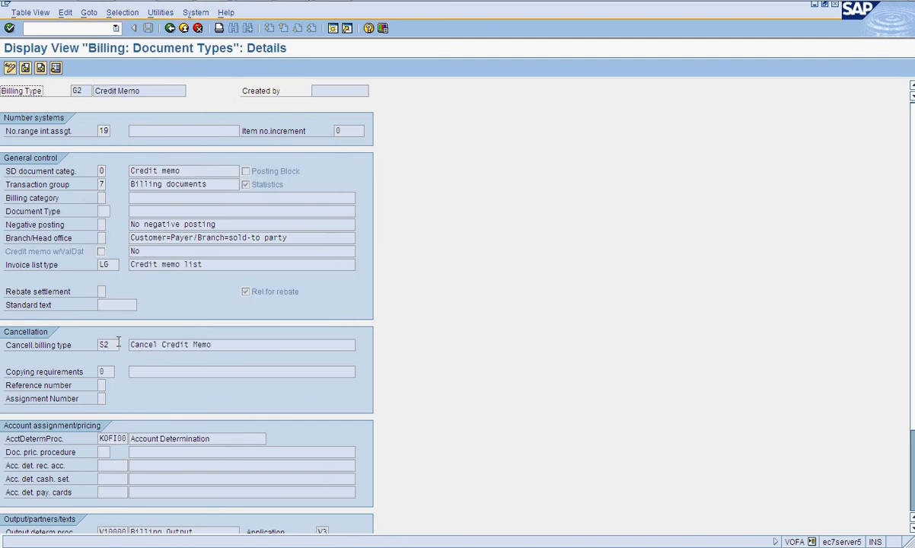
key("alt+Tab")
- Set ZSCR's account determination procedure to KOFI00, comparing with the G2 reference
left_click(120, 438)
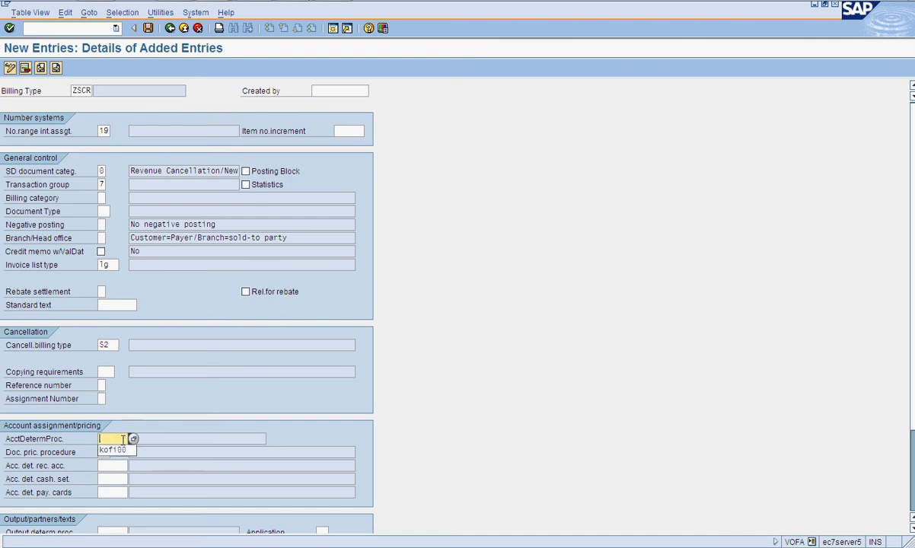
key("alt+Tab")
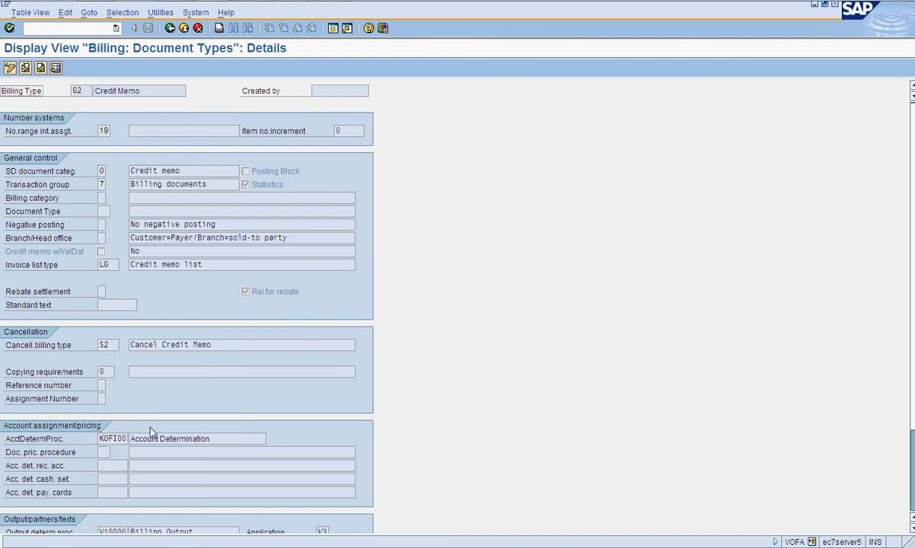
scroll(151, 429, "down", 3)
key("alt+Tab")
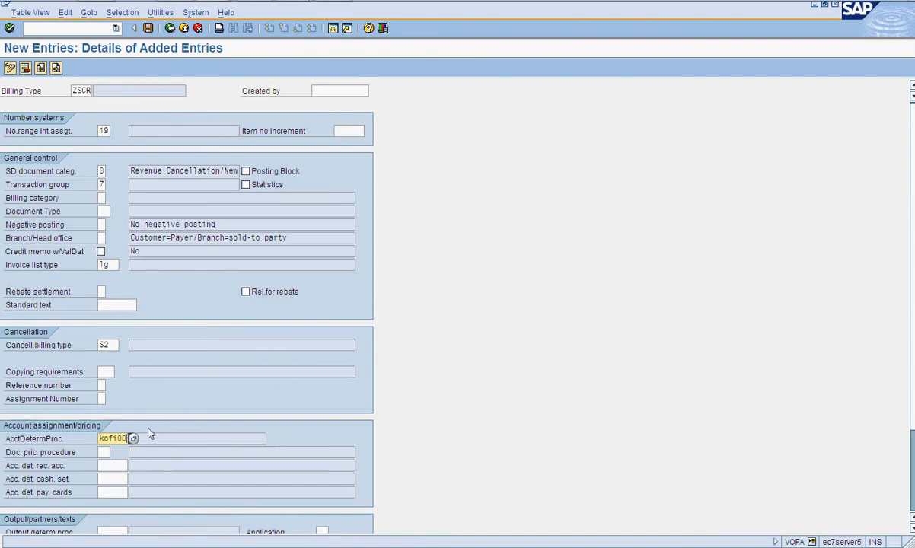
scroll(129, 447, "down", 2)
- Pick output determination procedure V10000 for ZSCR from the value list
left_click(124, 455)
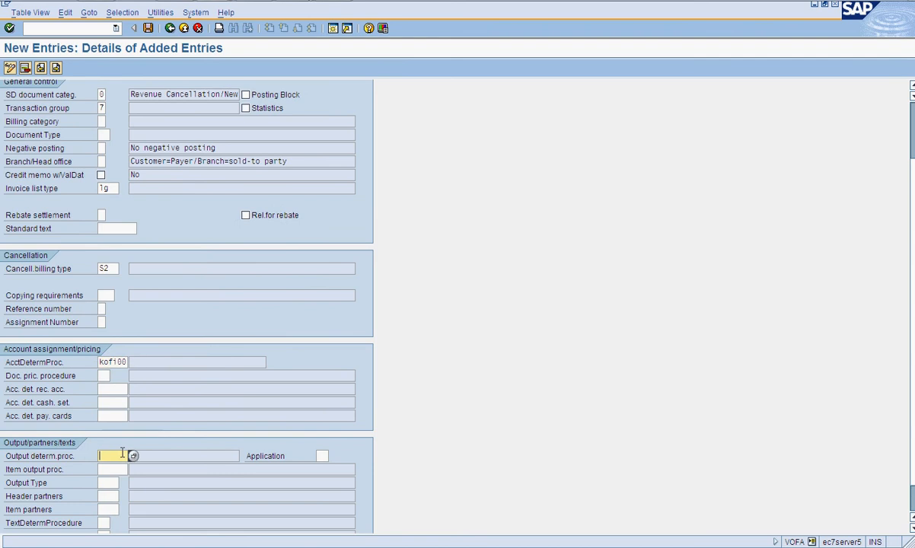
left_click(133, 457)
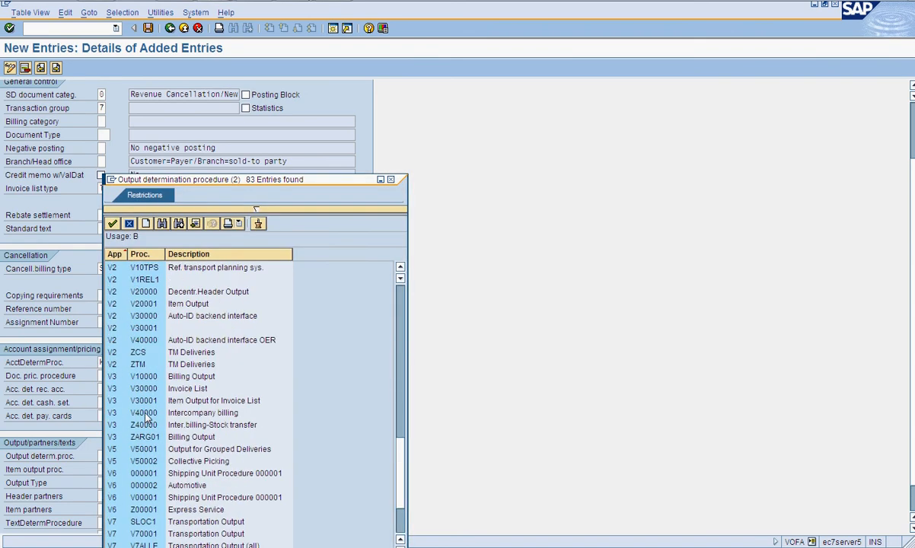
double_click(144, 376)
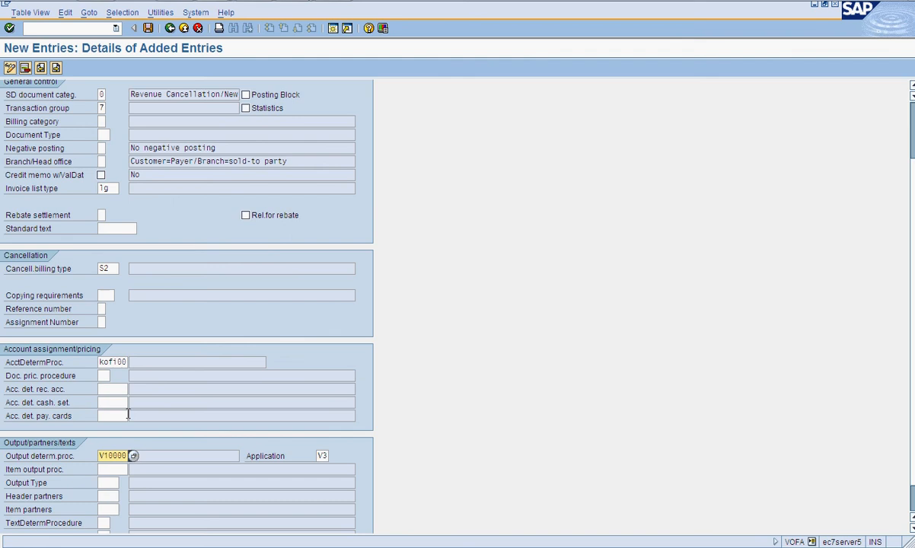
- Fill in output type RD00, header partners FK, item partners FP and text determination procedure 03 for ZSCR
left_click(112, 468)
left_click(112, 482)
left_click(113, 482)
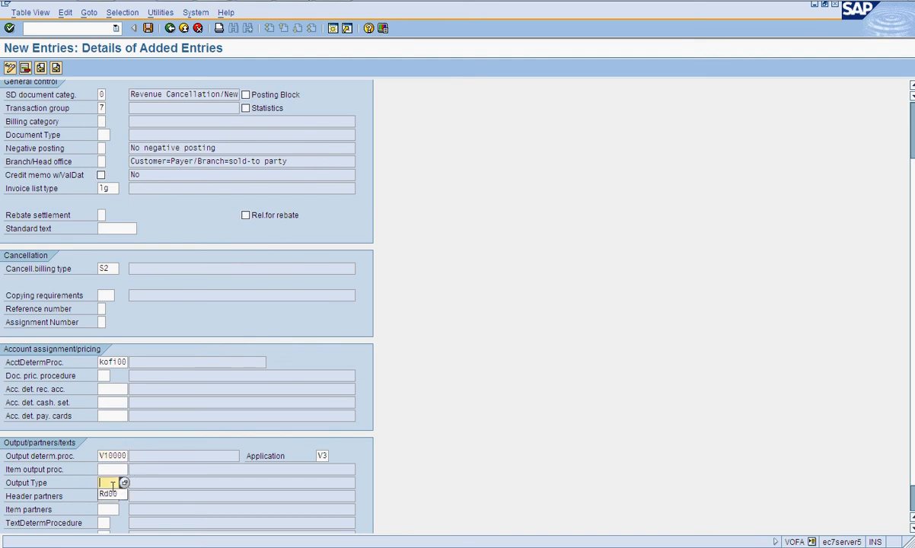
left_click(113, 494)
left_click(113, 497)
left_click(112, 496)
left_click(113, 510)
left_click(113, 510)
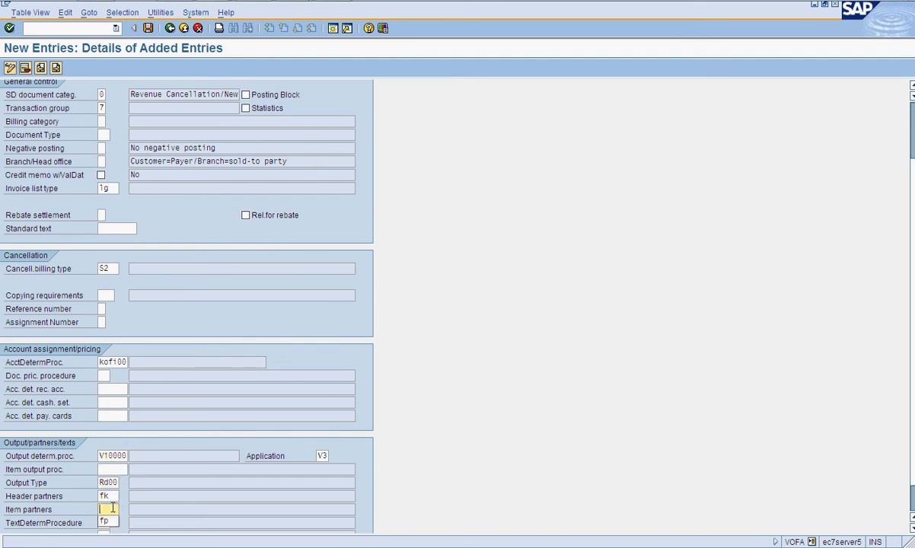
left_click(111, 522)
left_click(105, 522)
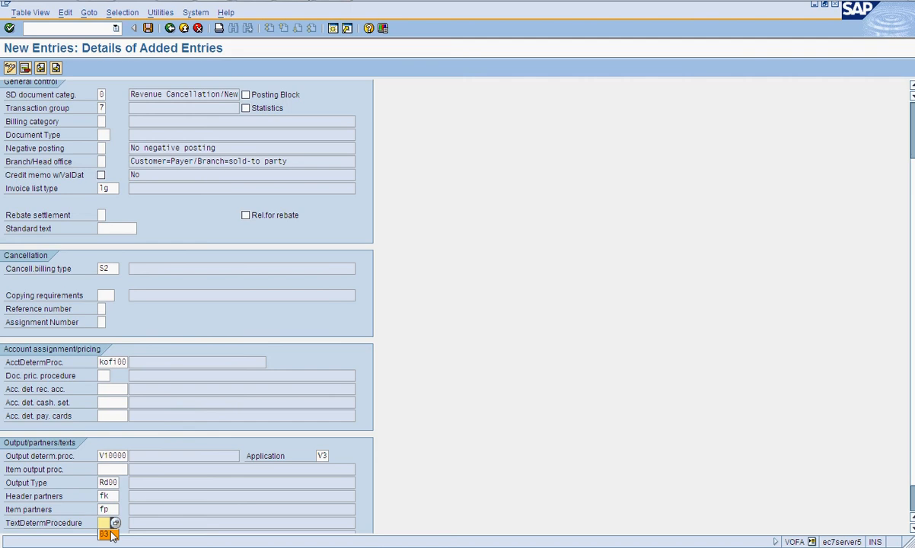
left_click(111, 535)
scroll(170, 465, "down", 2)
- Compare ZSCR with G2 and mark ZSCR as relevant for rebate
key("alt+Tab")
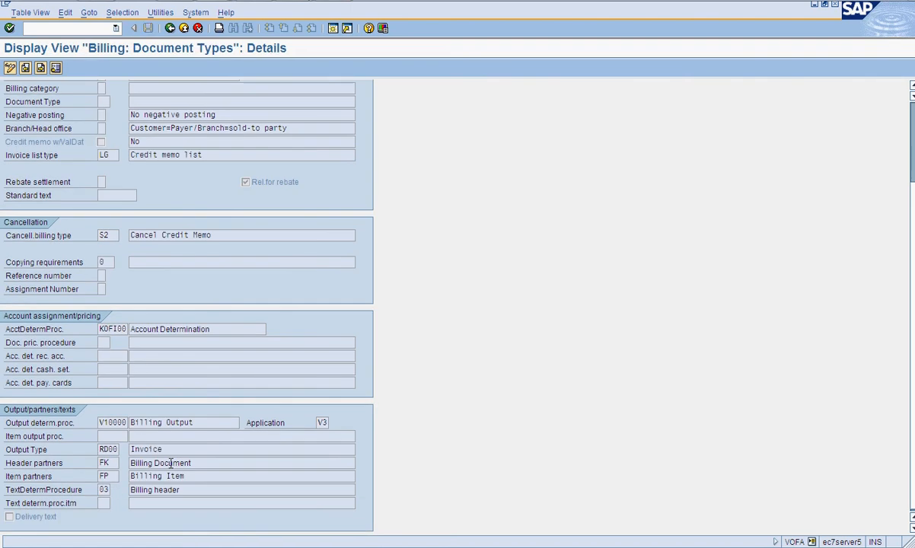
key("alt+Tab")
key("alt+Tab")
key("alt+Tab")
scroll(270, 353, "up", 1)
scroll(270, 352, "up", 1)
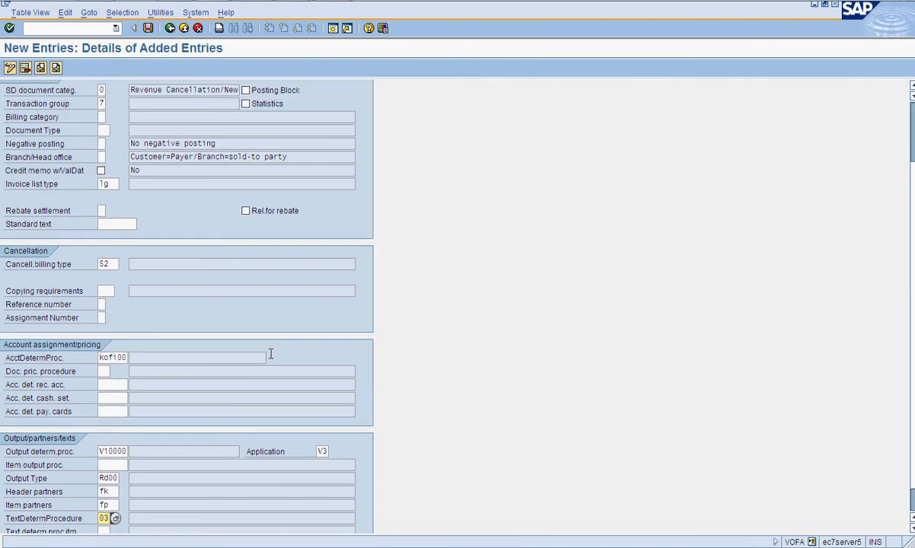
key("alt+Tab")
key("alt+Tab")
left_click(245, 210)
scroll(342, 186, "up", 3)
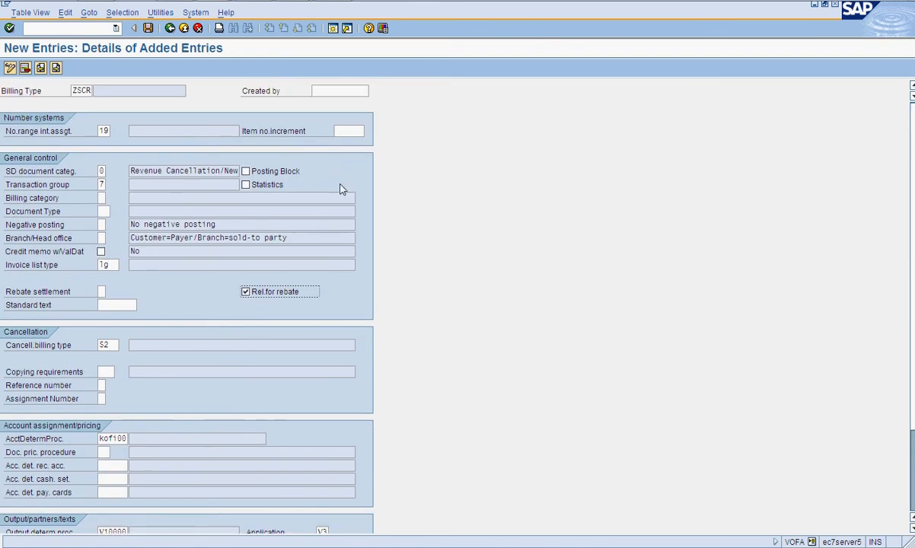
- Save the ZSCR billing type details
key("alt+Tab")
scroll(340, 189, "up", 3)
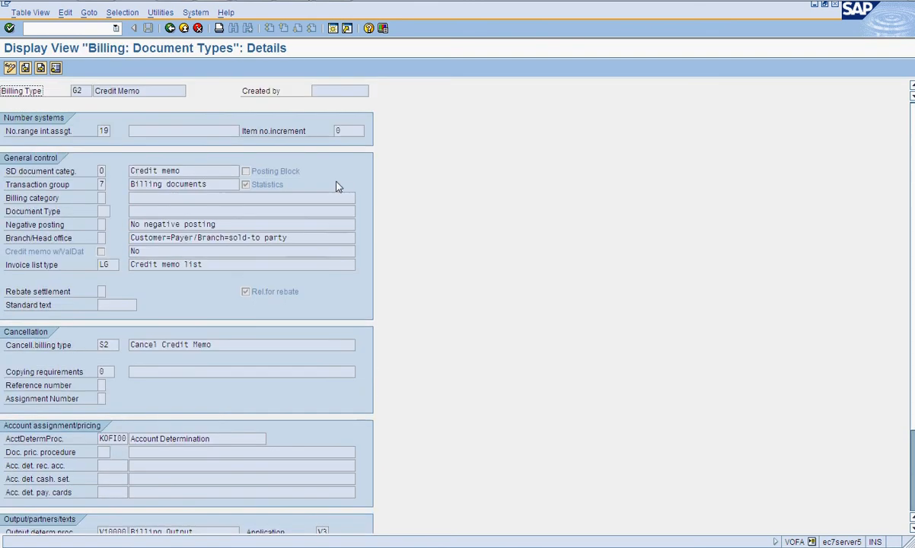
key("alt+Tab")
key("alt+Tab")
key("alt+Tab")
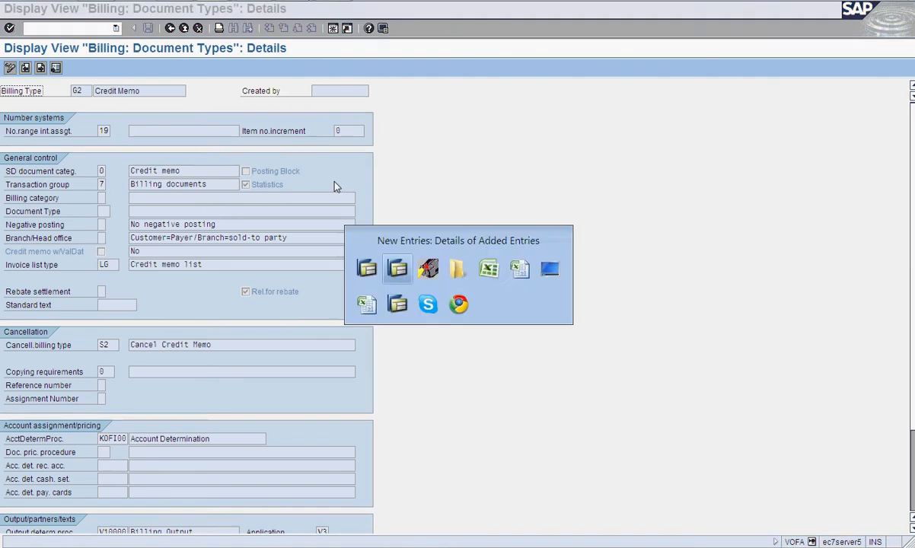
left_click(147, 29)
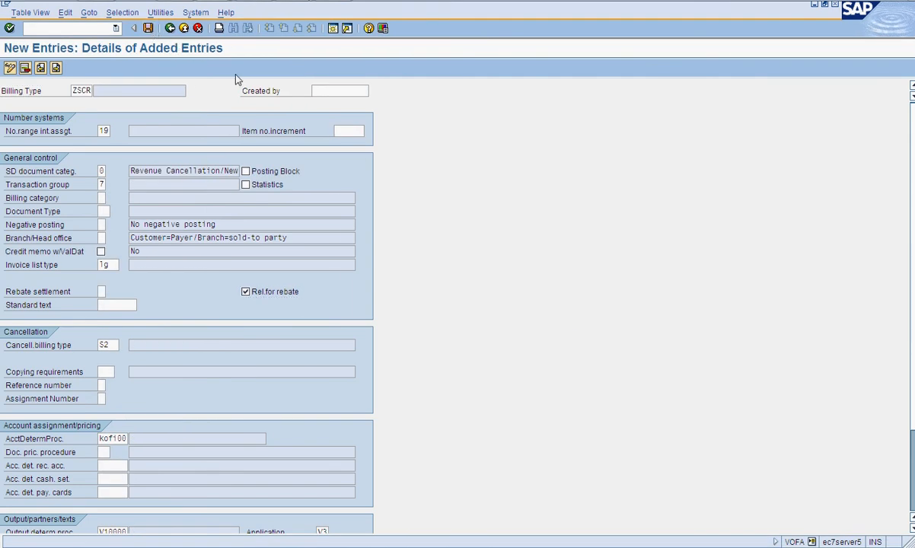
- Return to the billing types overview, give ZSCR the description SAB Credit Memo, save and exit
left_click(170, 29)
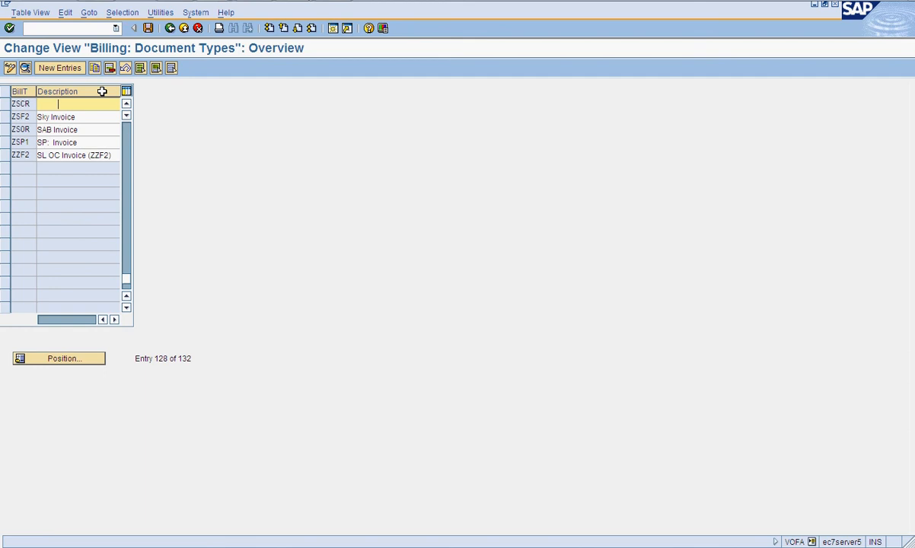
key("BackSpace")
key("BackSpace")
key("BackSpace")
key("BackSpace")
key("BackSpace")
key("BackSpace")
key("BackSpace")
key("BackSpace")
key("BackSpace")
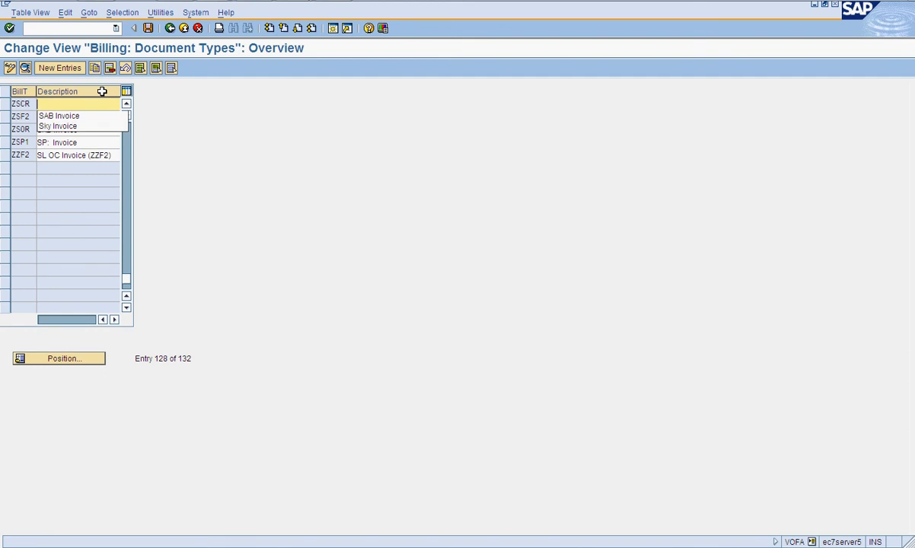
key("Down")
key("Return")
key("BackSpace")
key("BackSpace")
key("BackSpace")
key("BackSpace")
key("BackSpace")
key("BackSpace")
key("BackSpace")
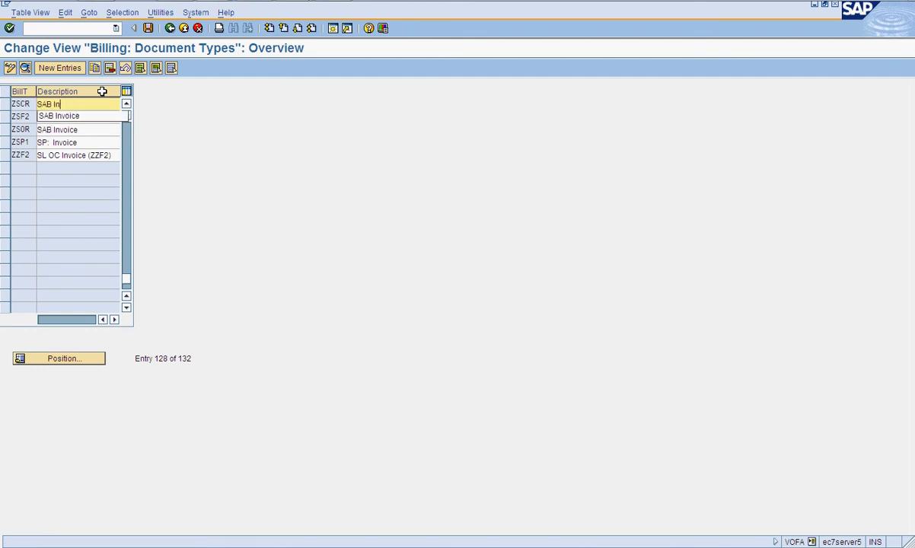
type("Cred")
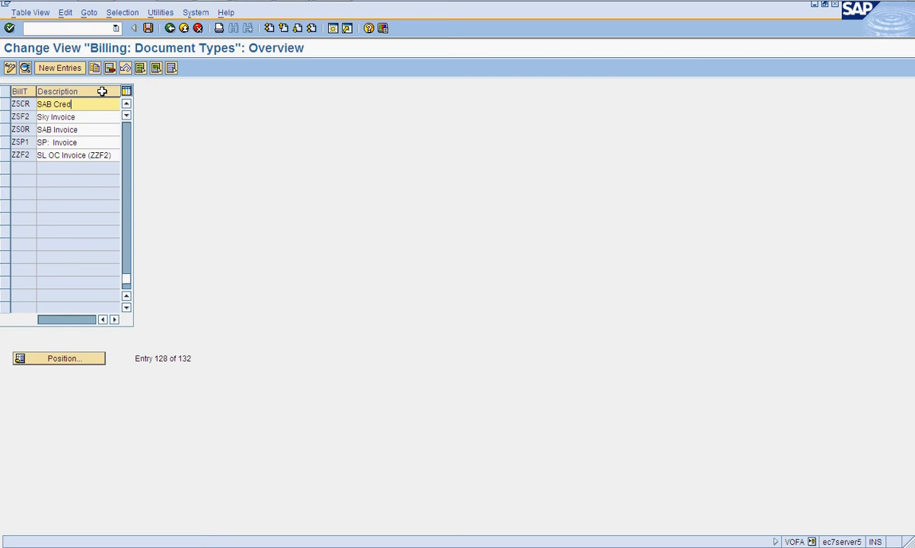
type("it Memo")
key("Return")
left_click(101, 133)
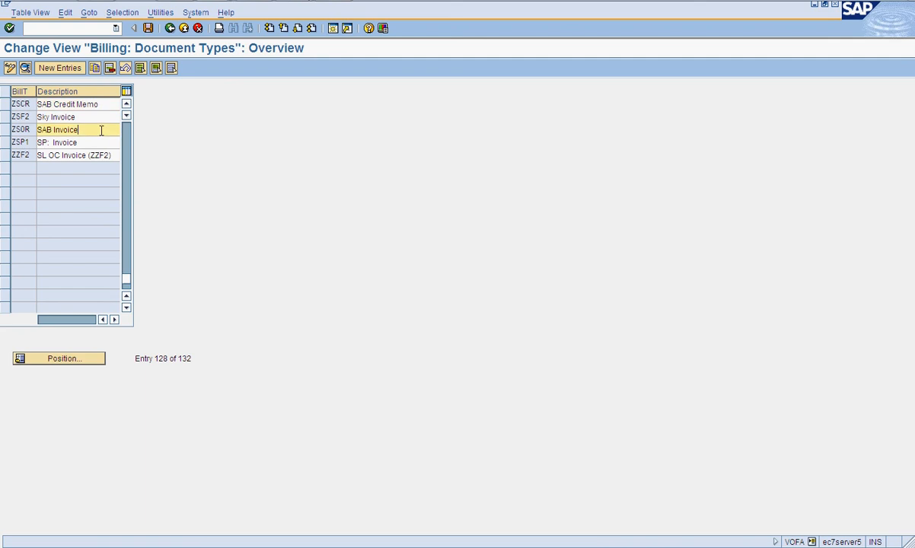
left_click(148, 28)
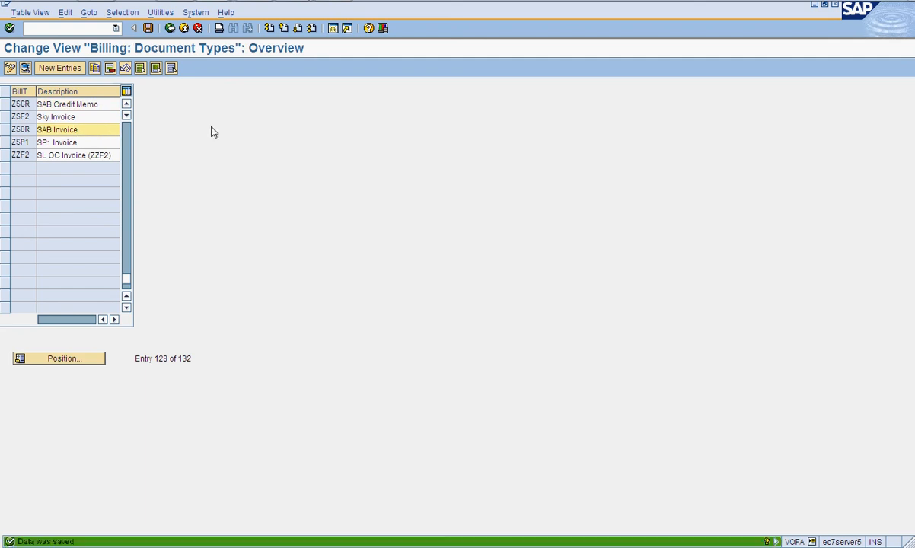
left_click(169, 30)
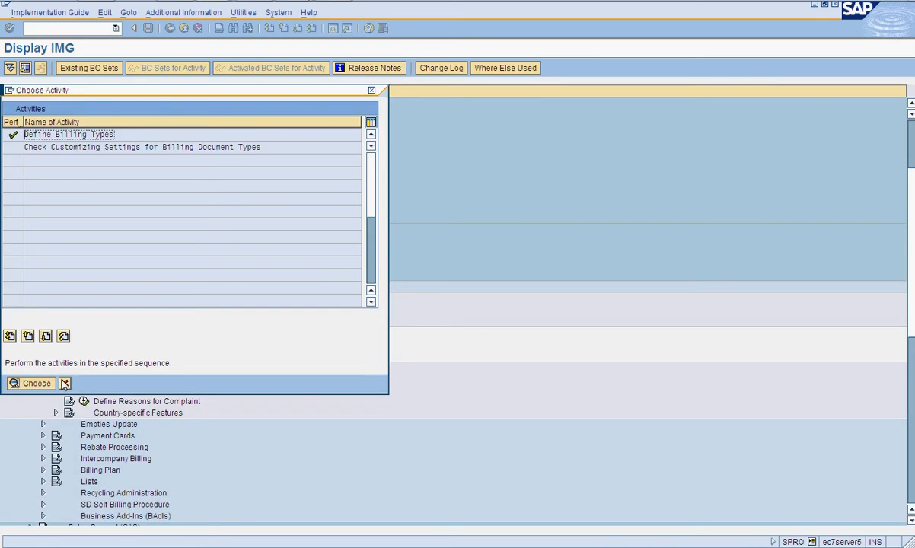
- Open the pricing procedures for invoice list conditions, then go back and collapse the Billing node
left_click(65, 382)
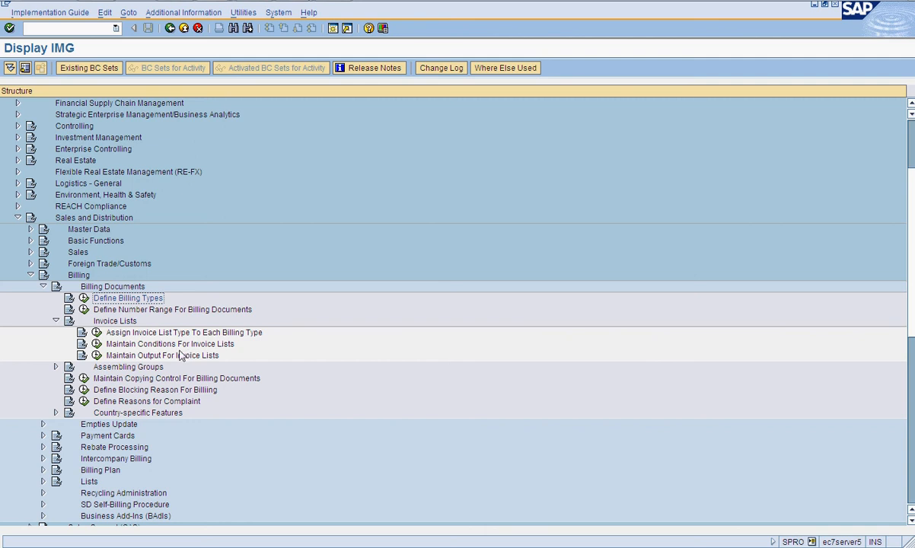
left_click(97, 344)
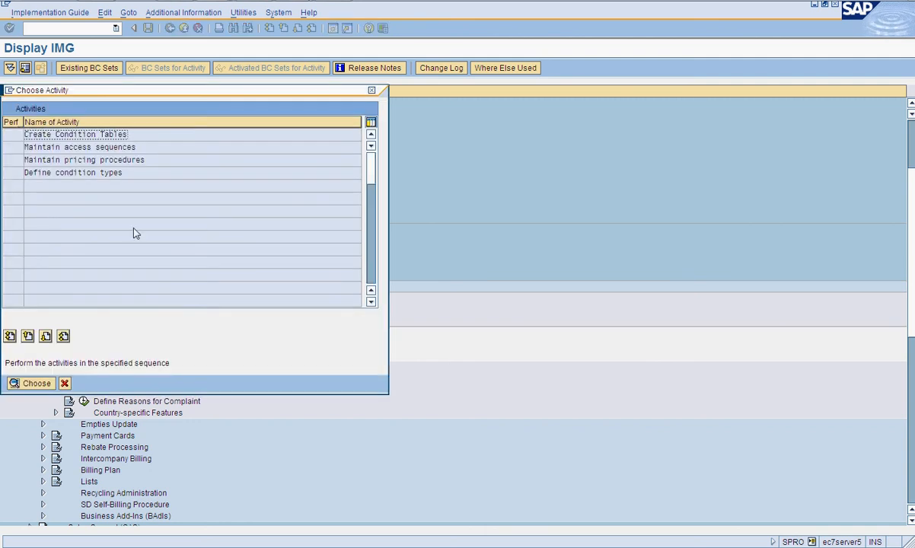
left_click(113, 160)
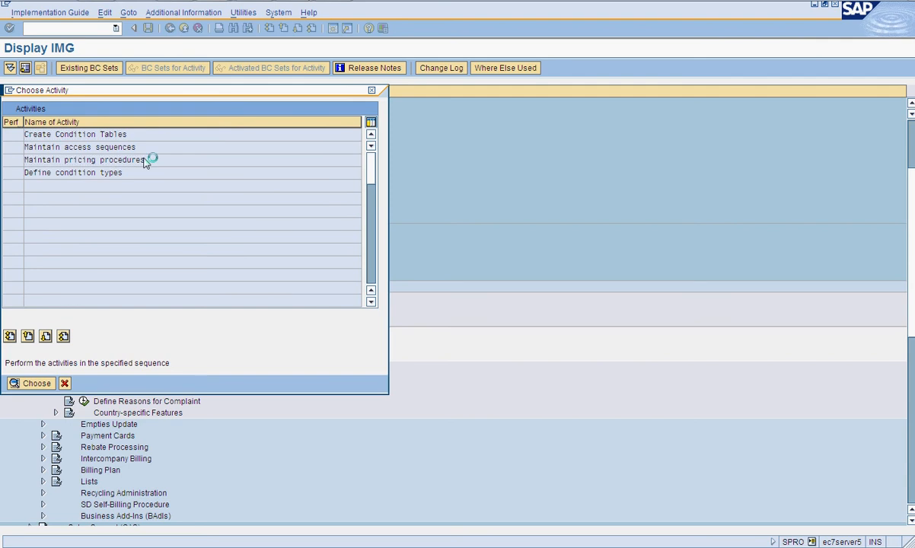
double_click(147, 159)
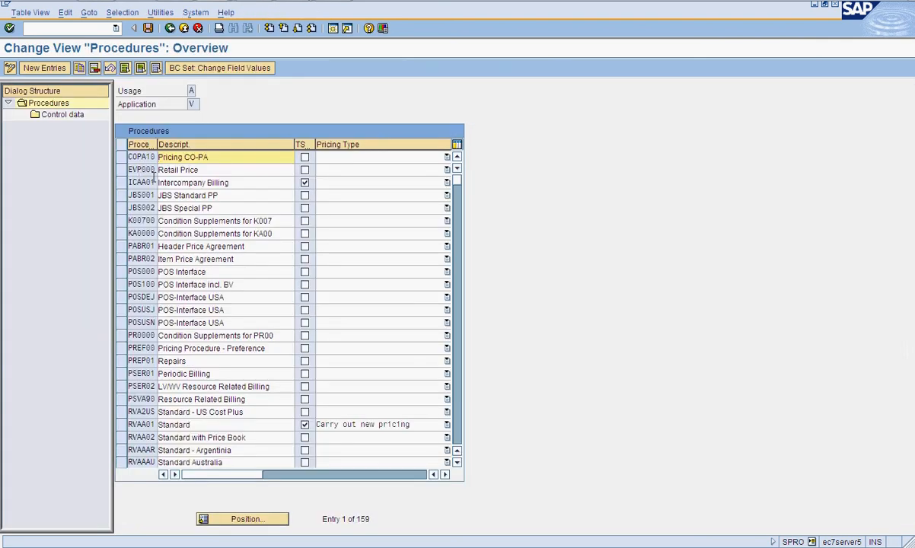
left_click(171, 29)
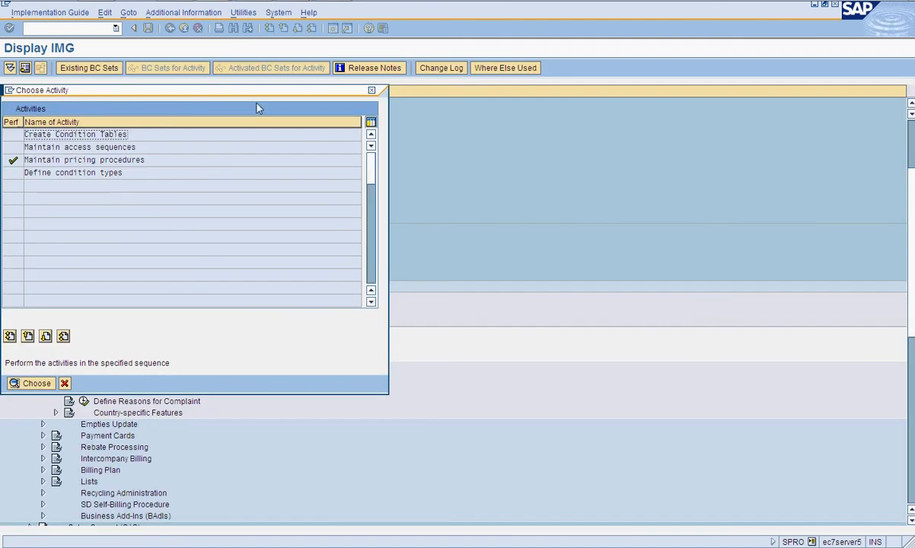
left_click(371, 91)
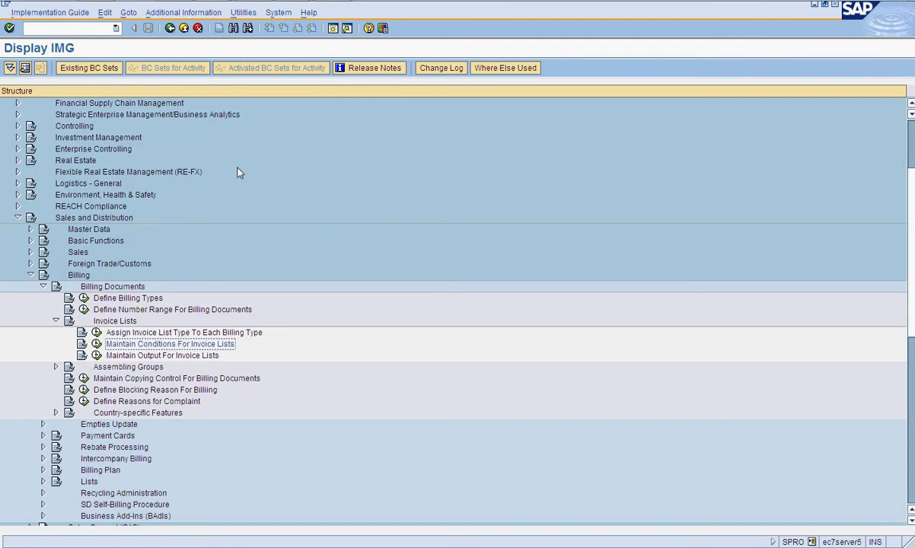
left_click(31, 276)
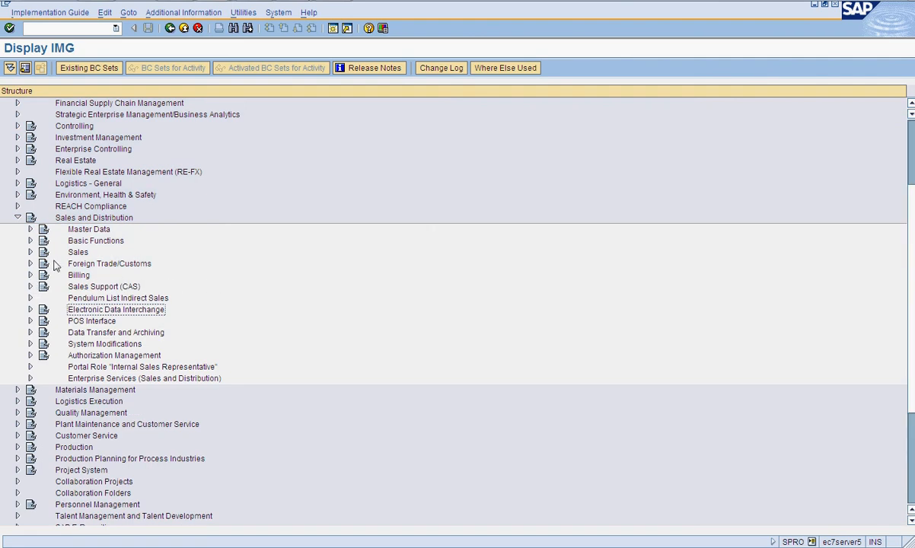
left_click(31, 276)
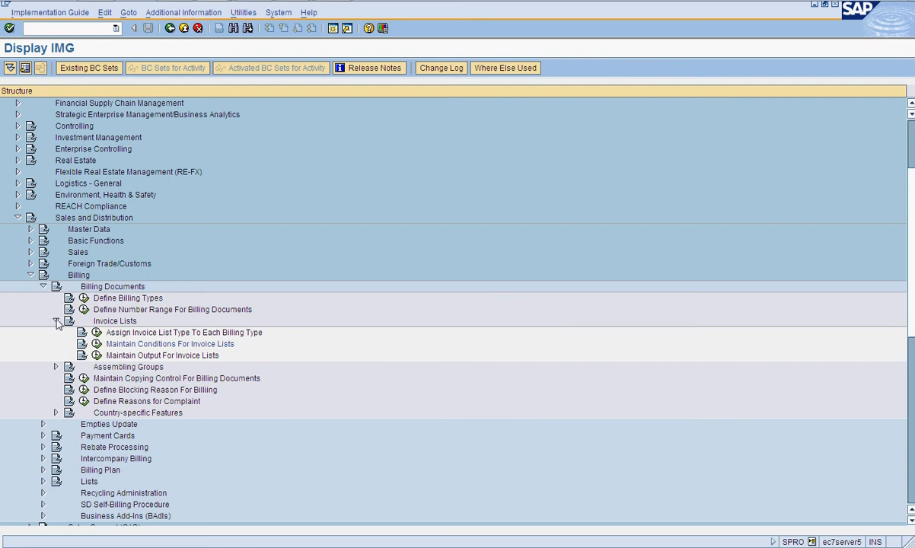
left_click(55, 320)
left_click(43, 286)
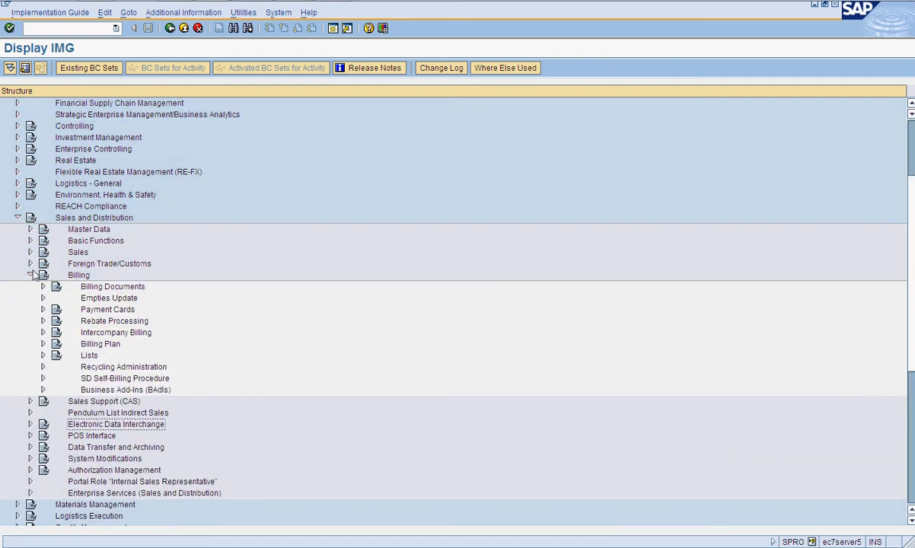
left_click(31, 275)
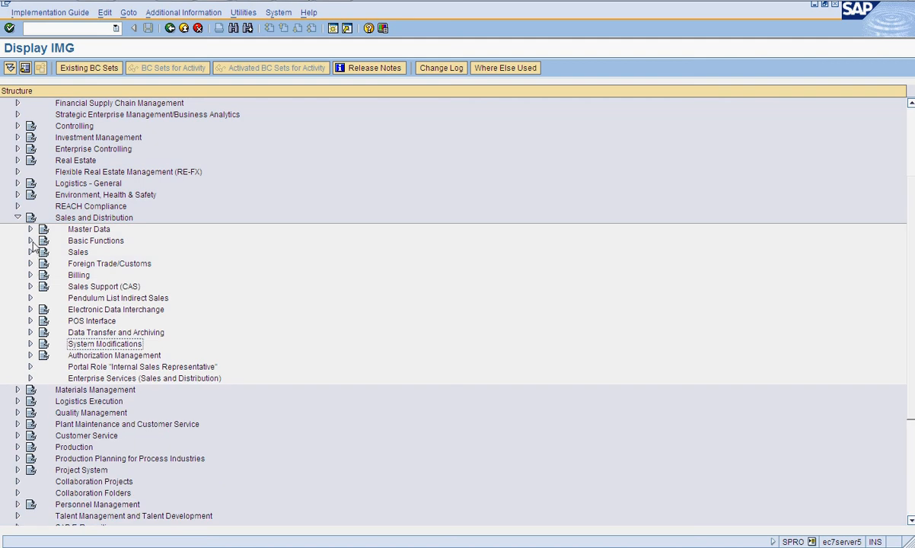
- Open the Revenue Account Determination settings and review the material and customer account assignment groups
left_click(31, 240)
left_click(42, 298)
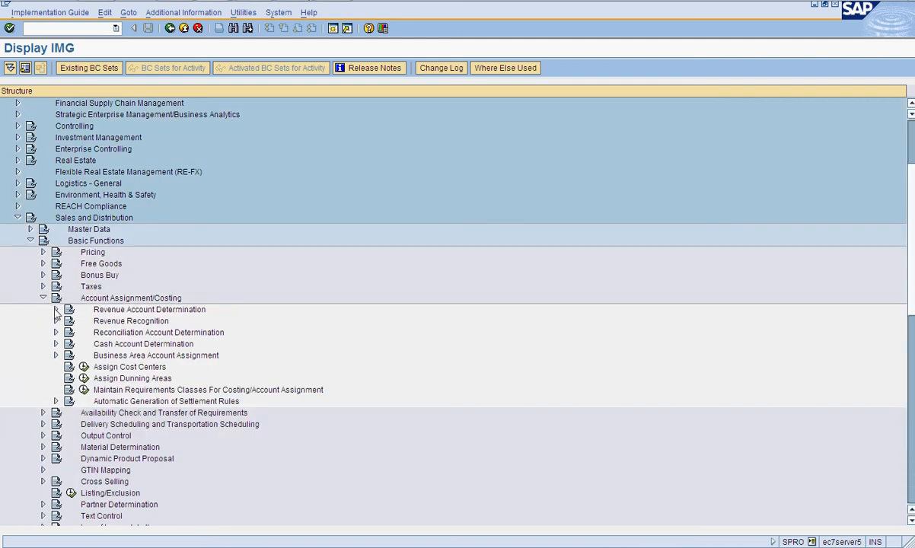
left_click(55, 310)
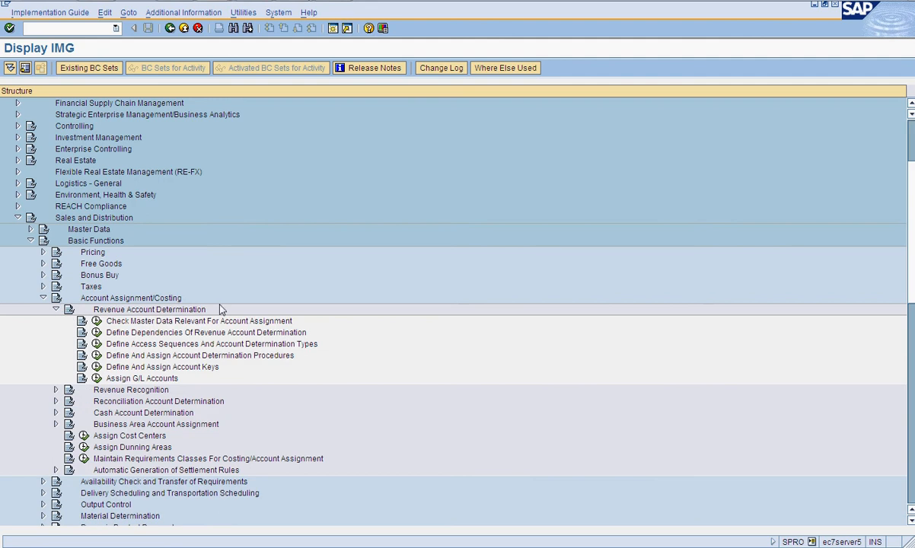
left_click(96, 321)
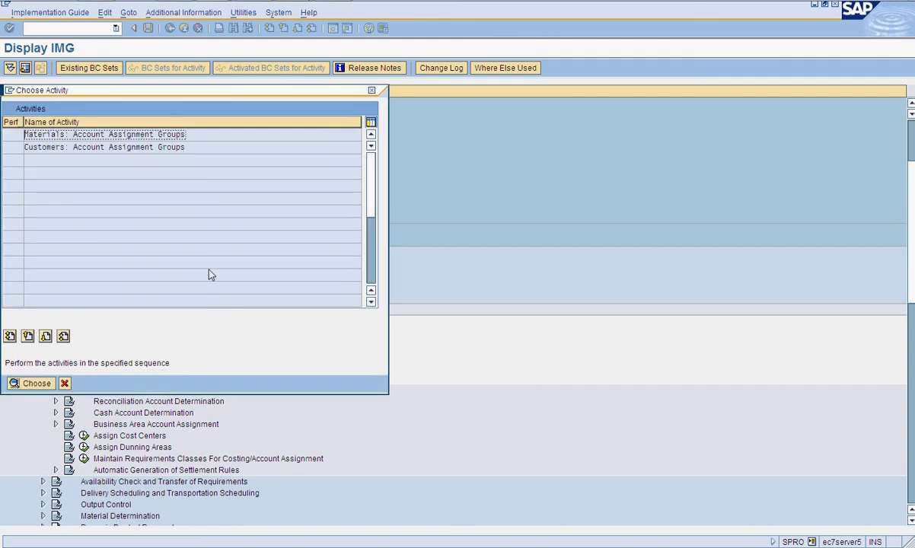
double_click(149, 135)
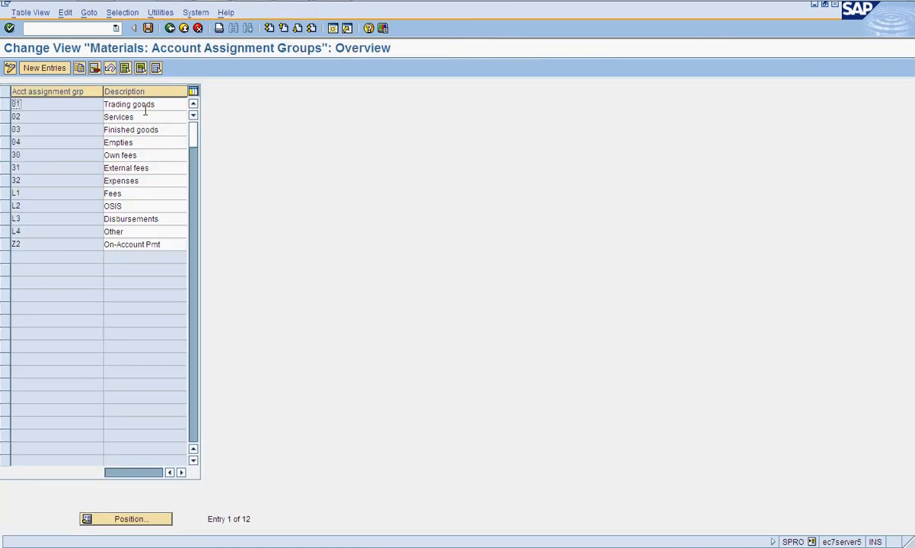
left_click(143, 116)
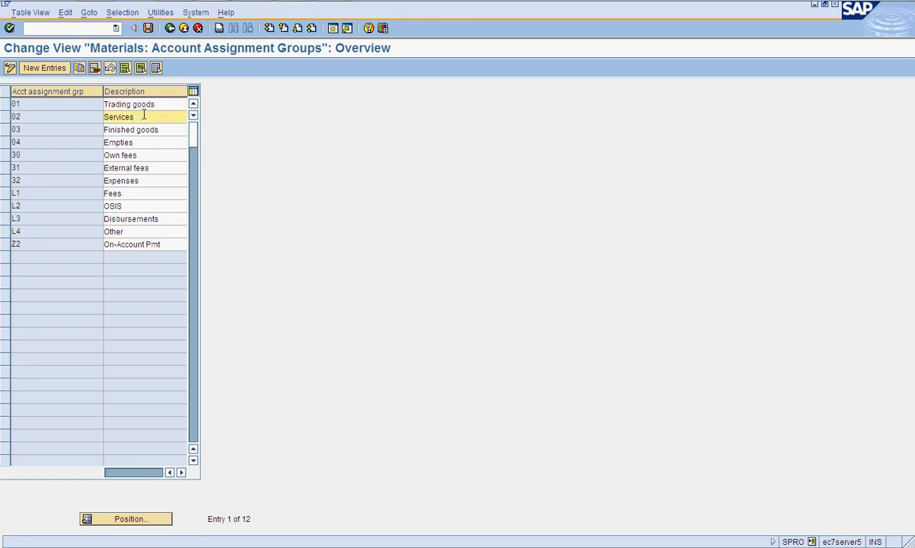
left_click(169, 28)
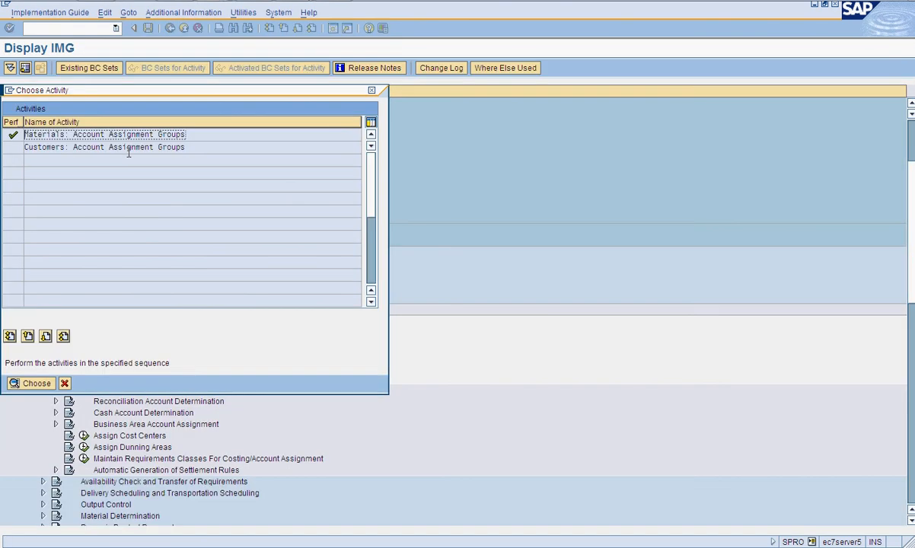
double_click(129, 148)
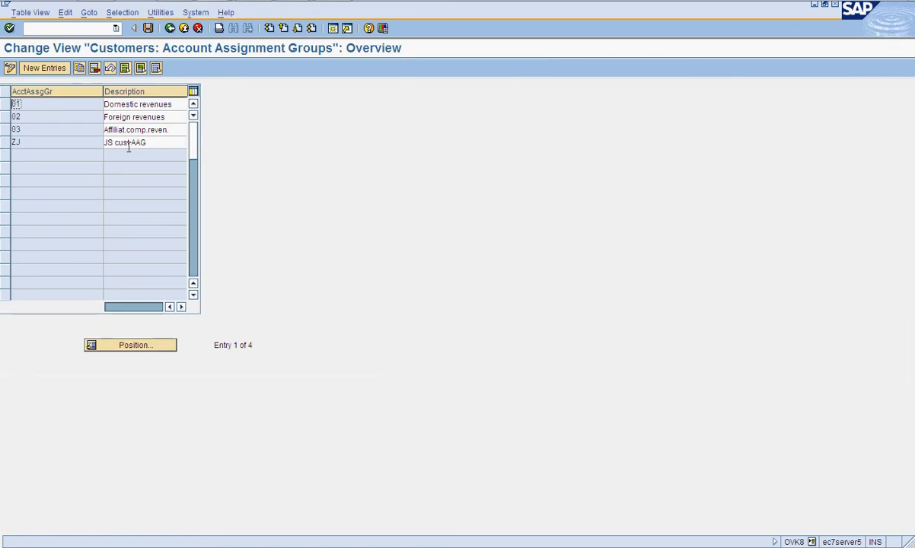
left_click(169, 28)
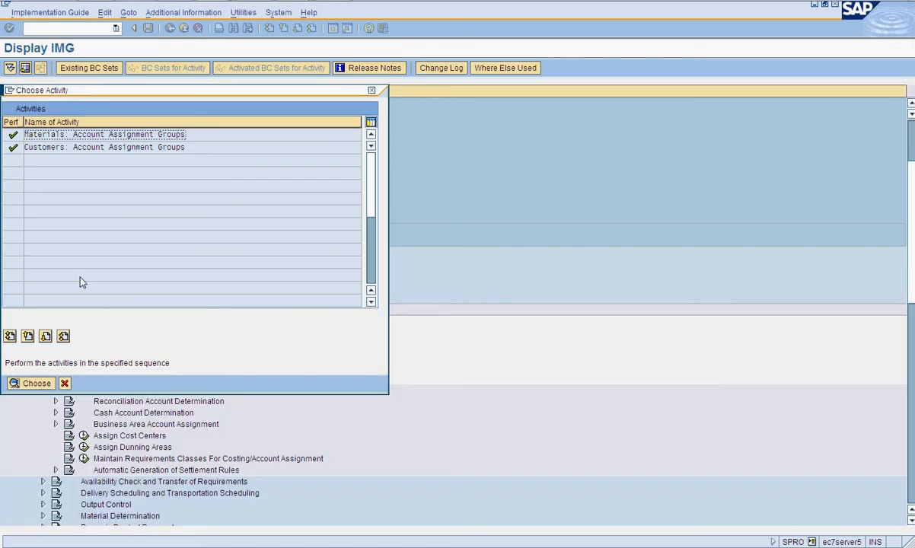
left_click(64, 383)
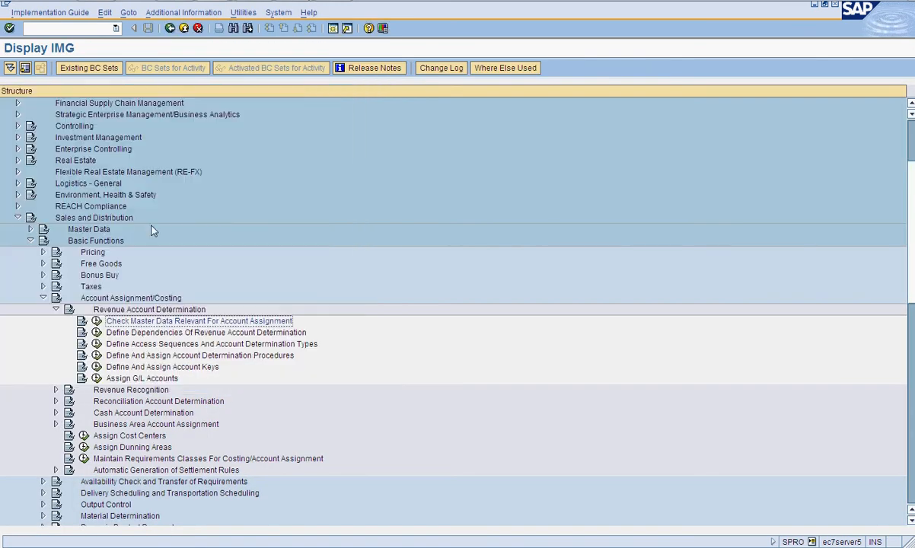
- Display account determination condition table 4 (General) and review its selected fields
left_click(97, 333)
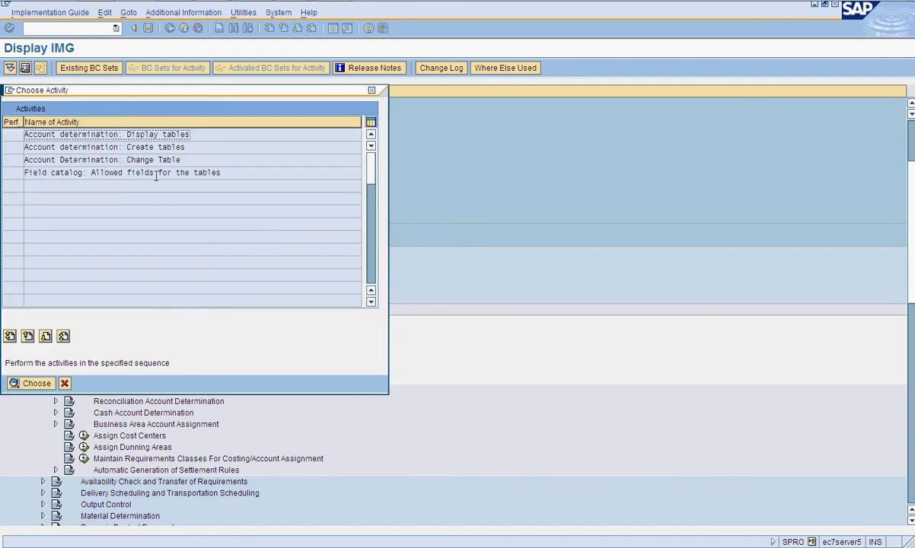
double_click(158, 135)
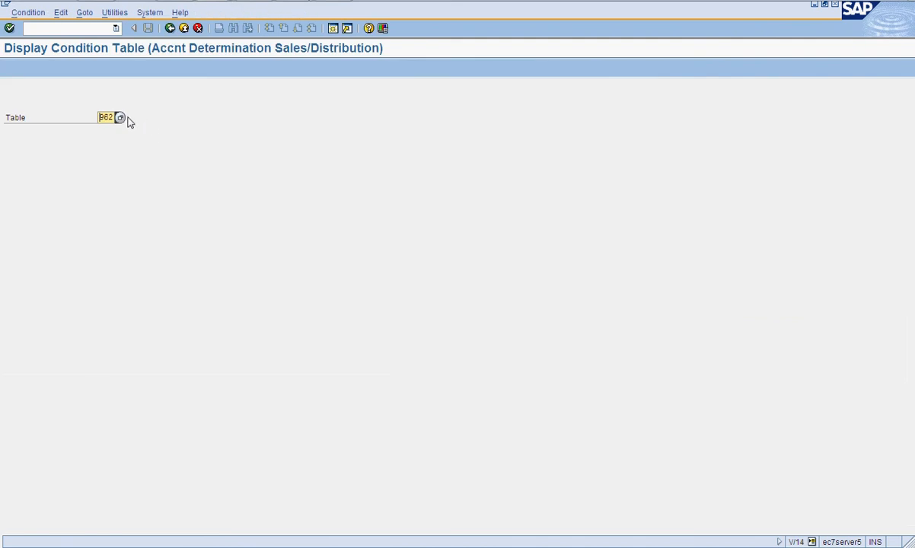
left_click(119, 118)
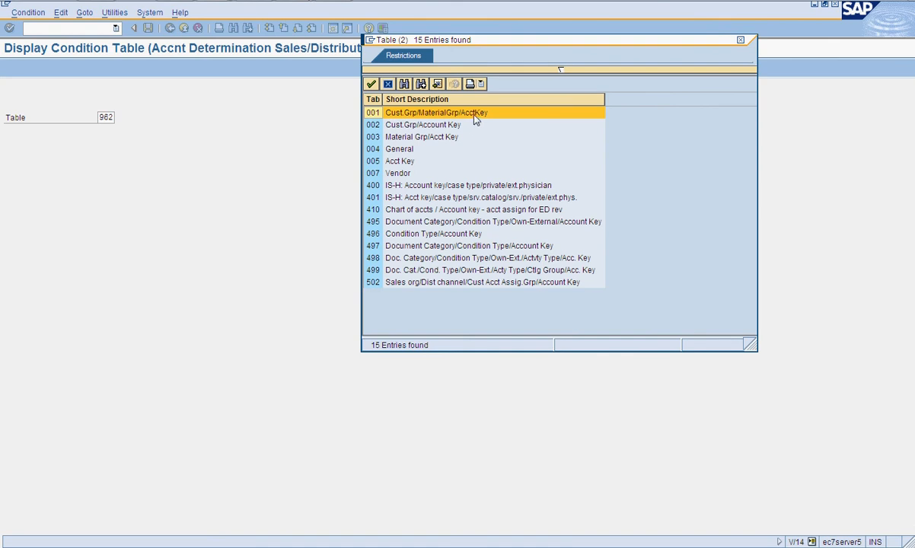
double_click(409, 152)
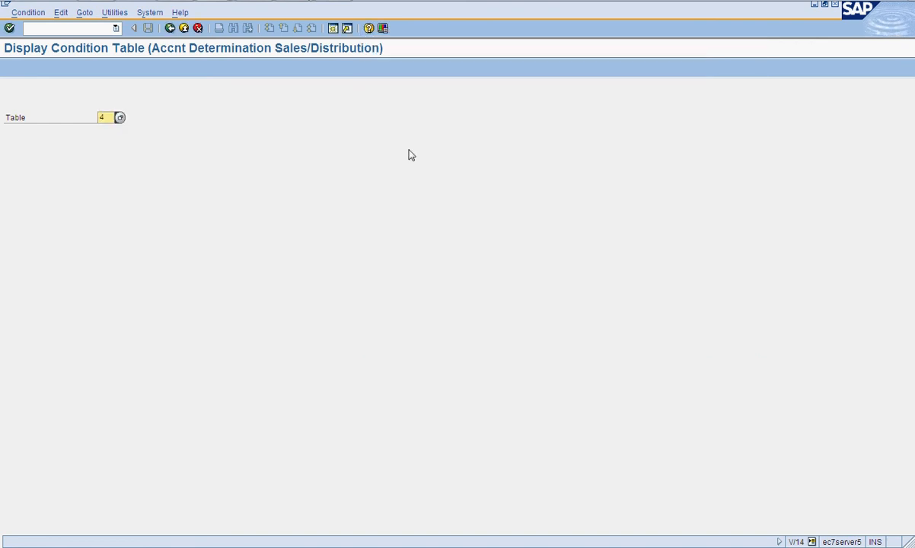
key("Return")
left_click(83, 142)
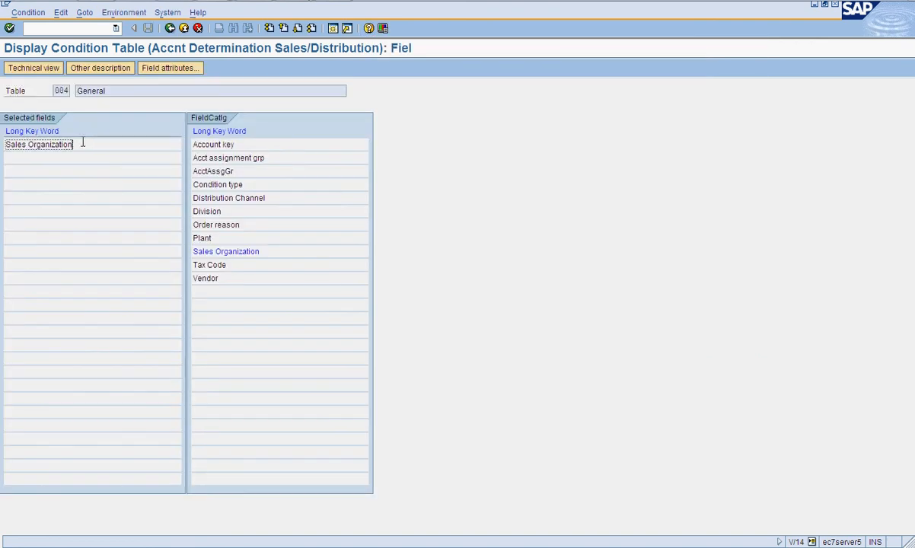
left_click(170, 28)
left_click(169, 28)
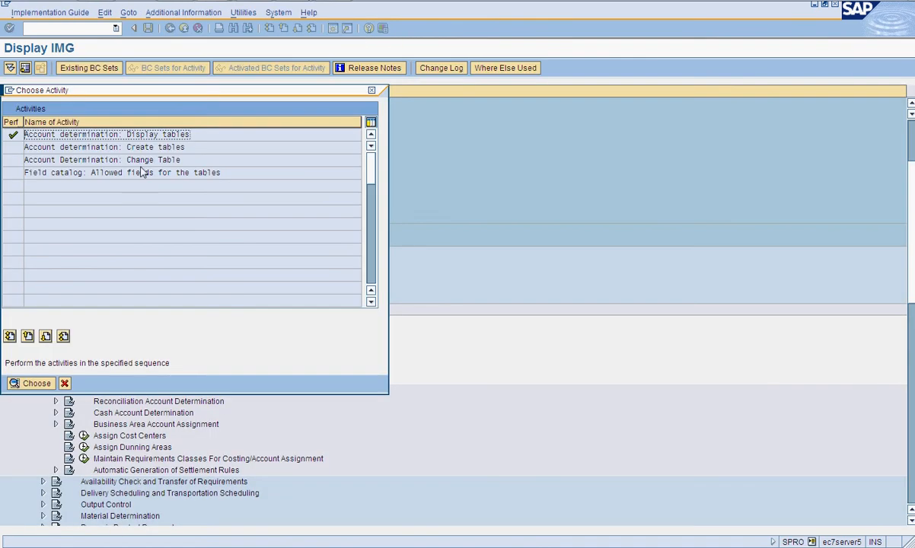
left_click(64, 382)
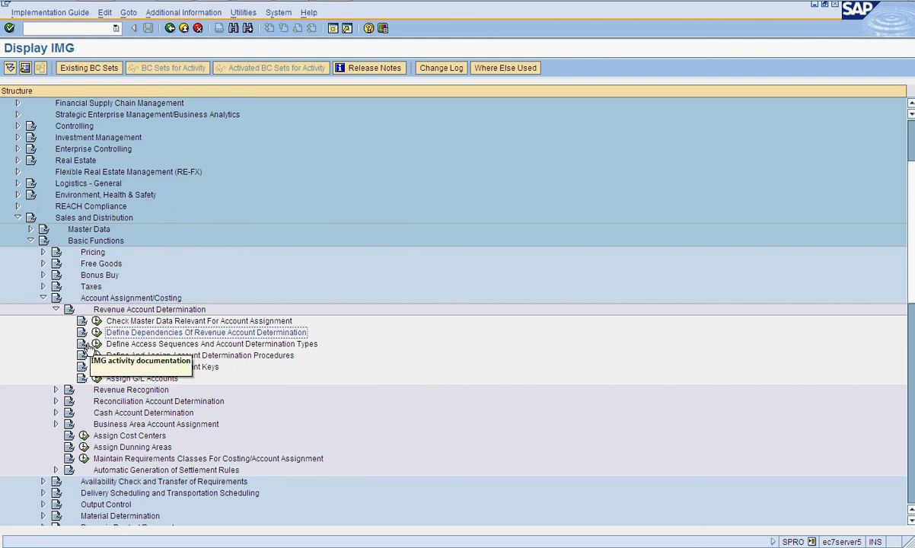
- Open the account determination access sequences and review the accesses of access sequence KOFI
left_click(96, 344)
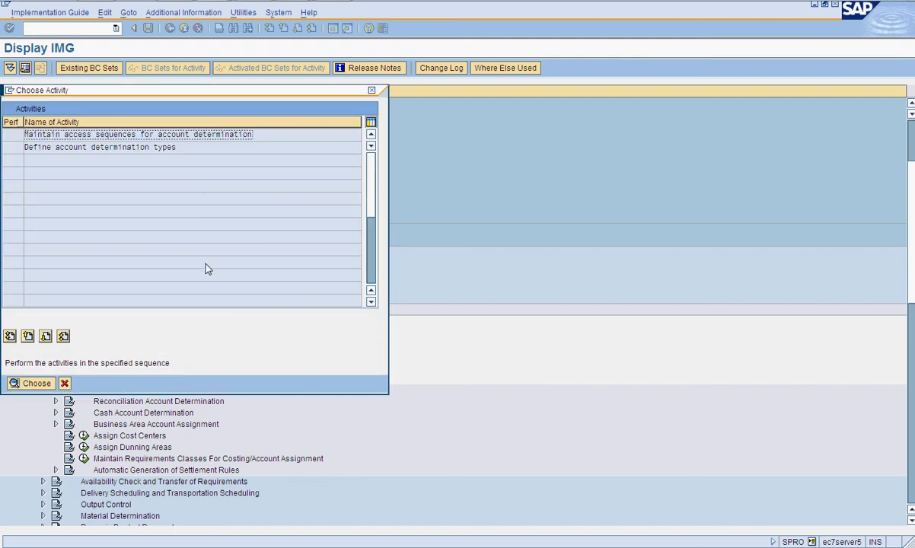
double_click(155, 135)
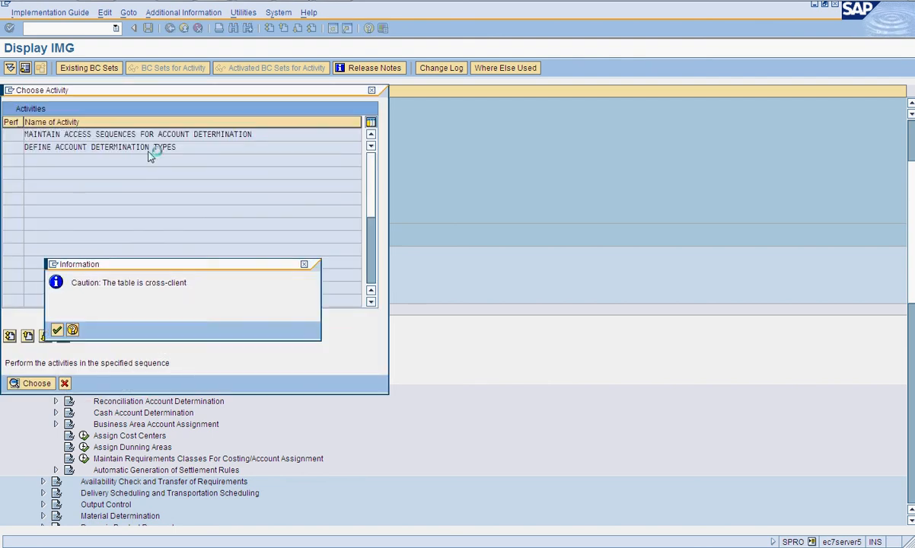
key("Return")
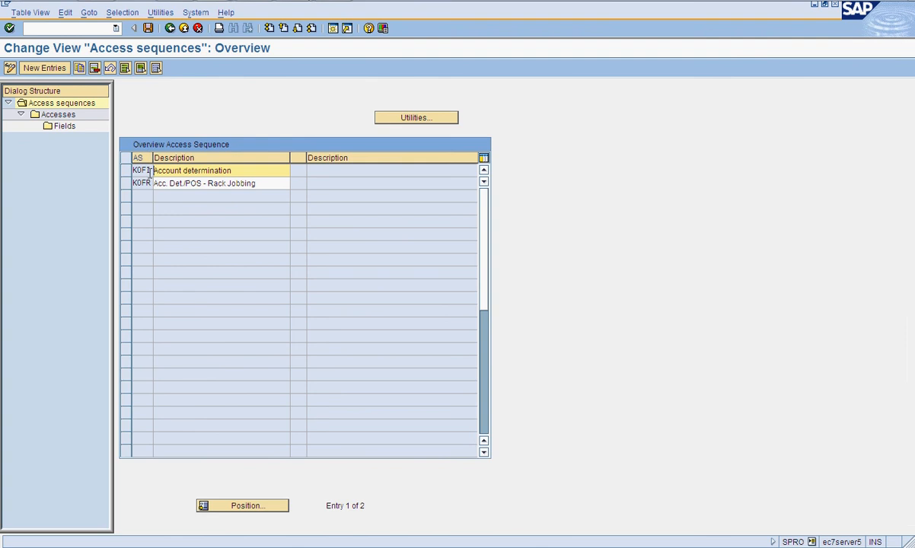
left_click(150, 170)
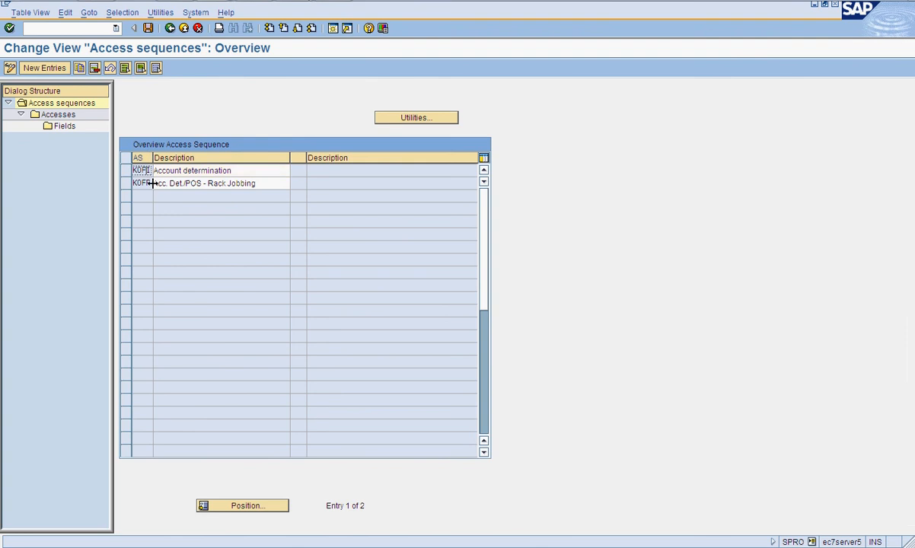
left_click(154, 183)
left_click(130, 172)
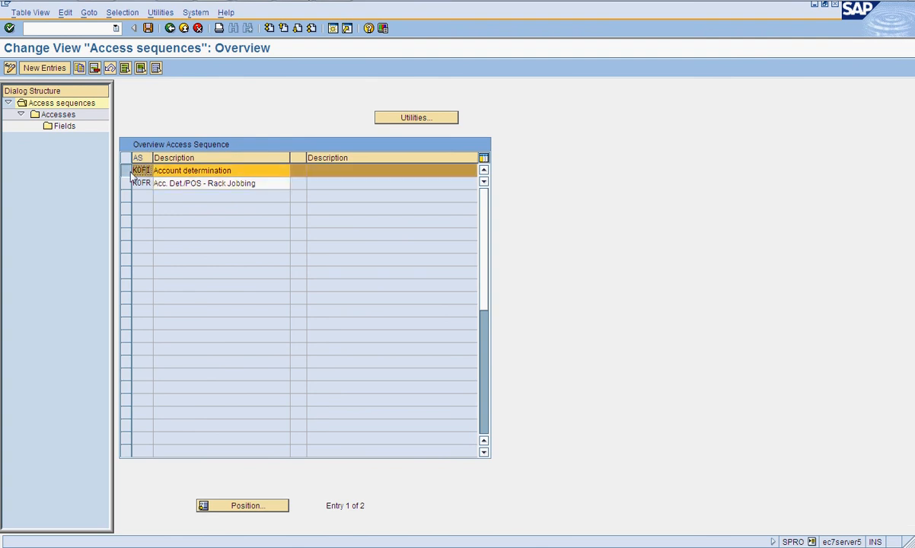
double_click(58, 116)
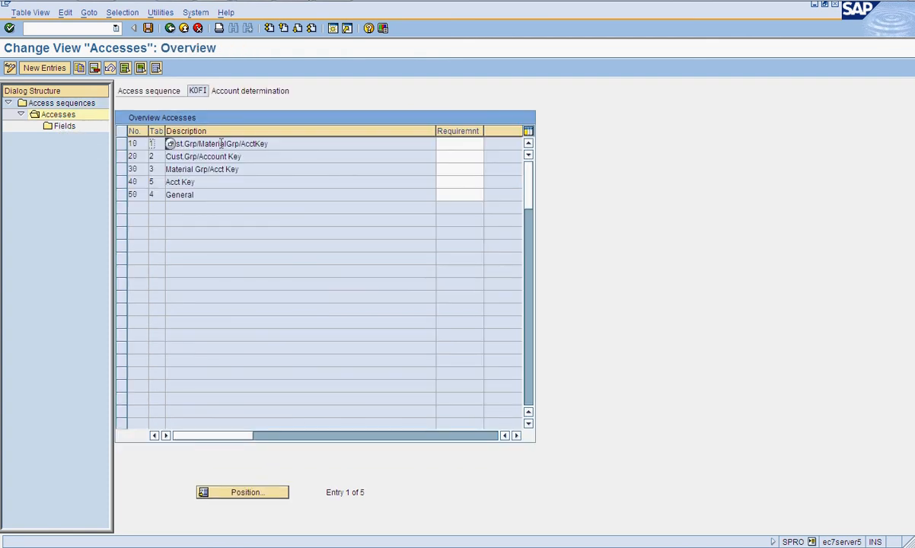
left_click(221, 143)
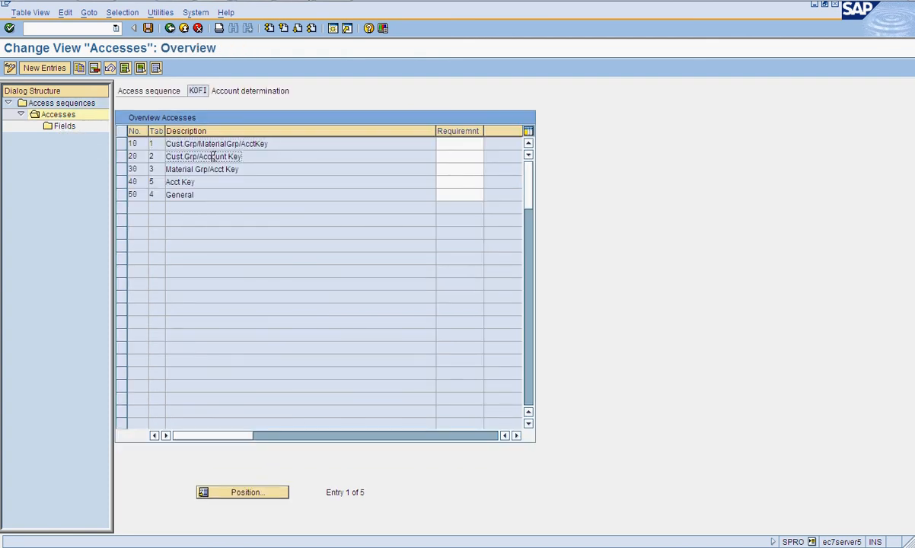
left_click(199, 156)
left_click(196, 169)
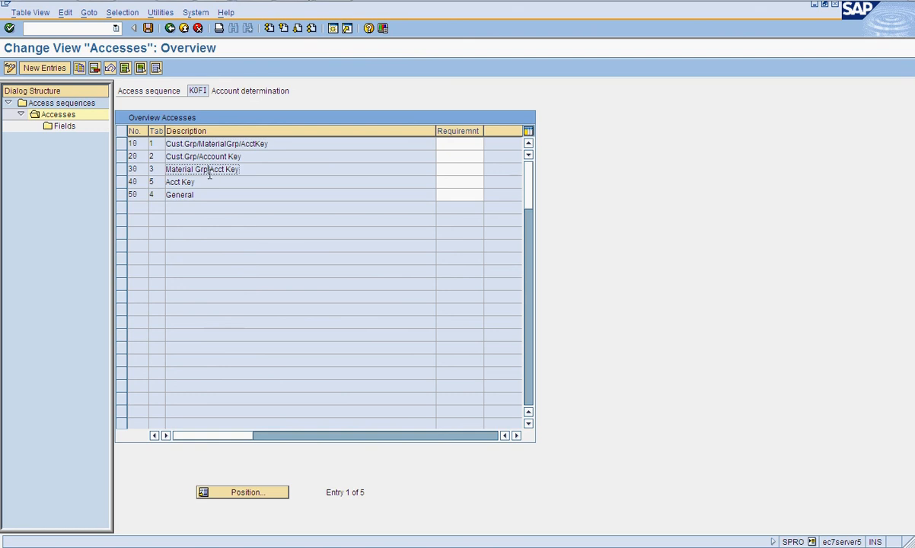
left_click(187, 194)
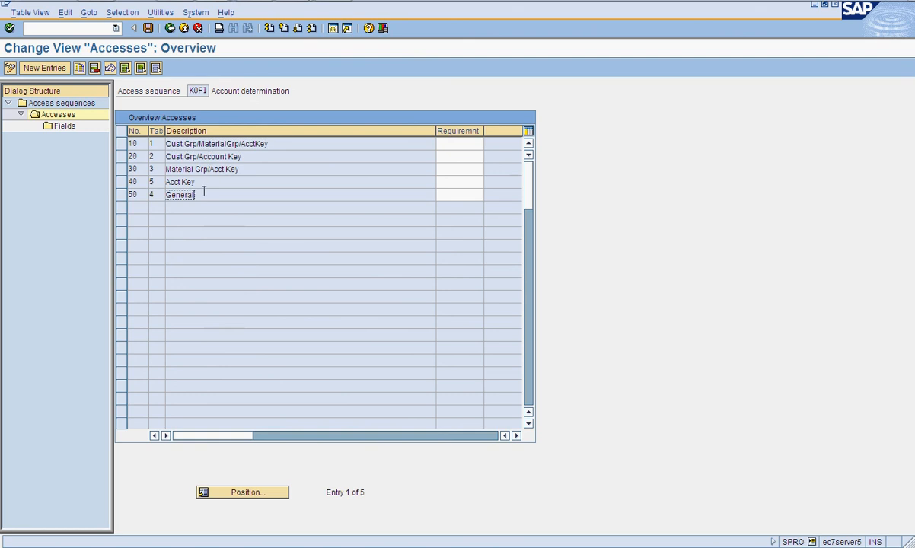
left_click(170, 28)
left_click(170, 28)
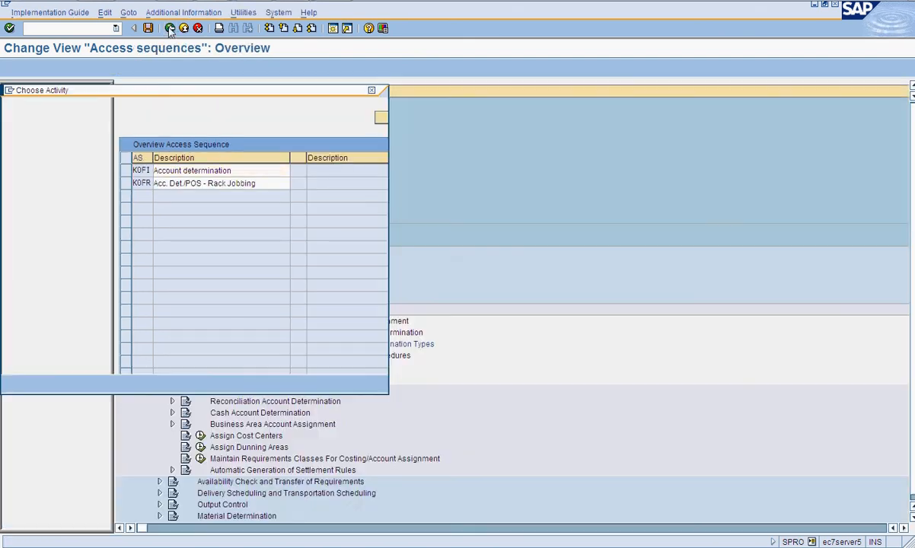
- Review the account determination condition types KOFI and KOFK, then close the activity list
double_click(122, 147)
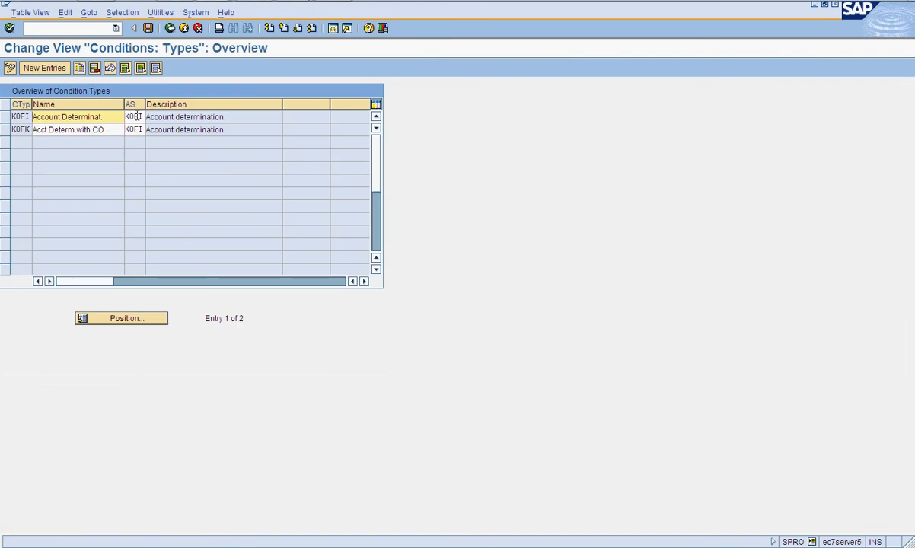
left_click(26, 117)
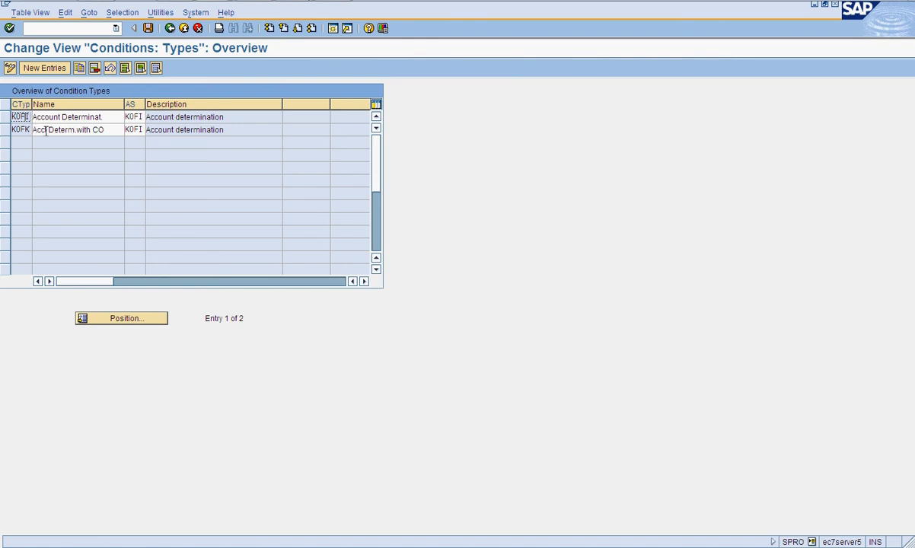
left_click(51, 130)
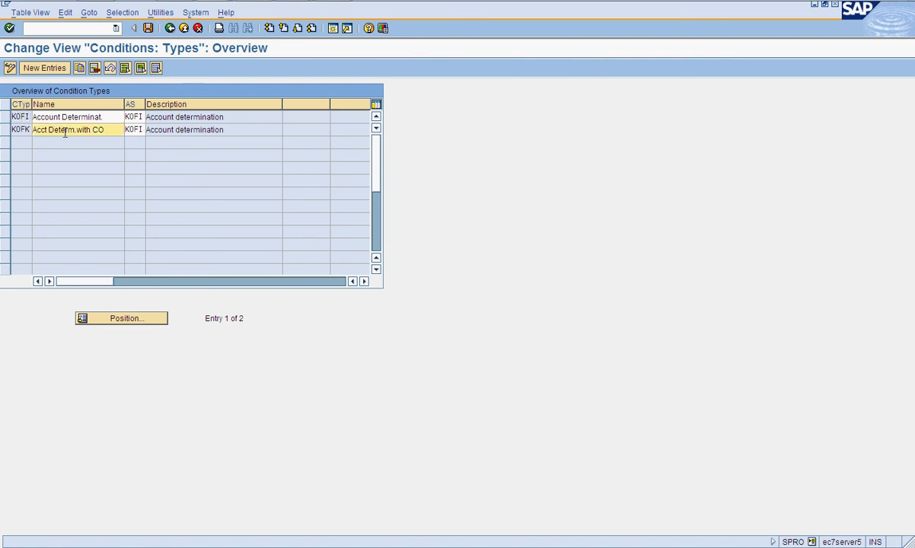
left_click(105, 116)
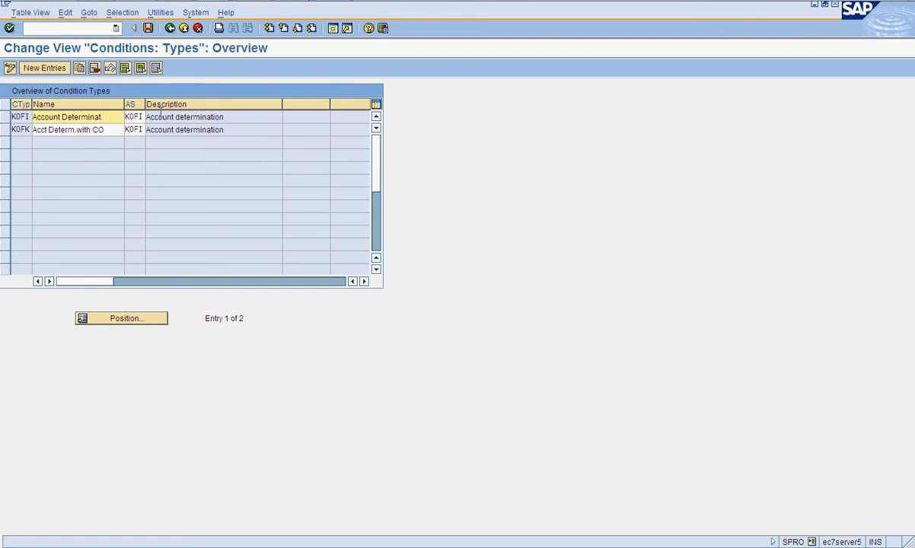
left_click(170, 28)
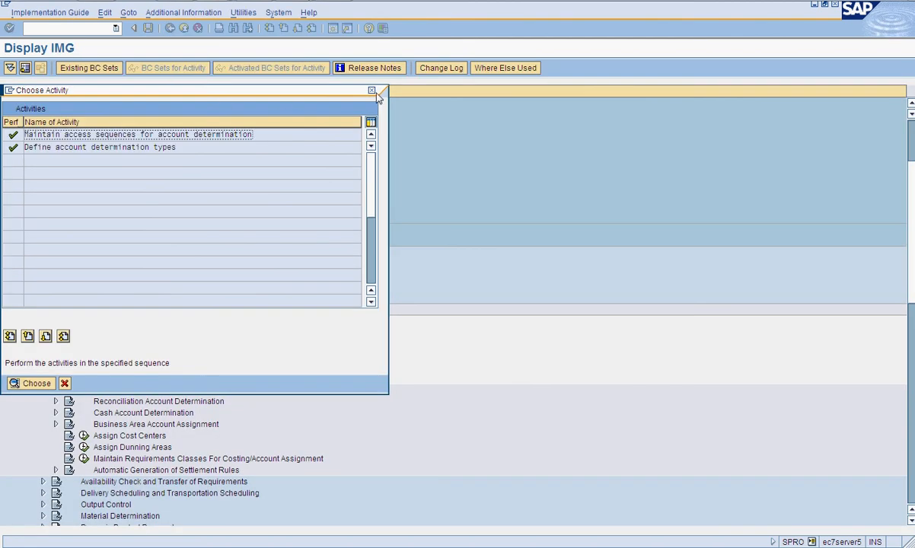
left_click(371, 90)
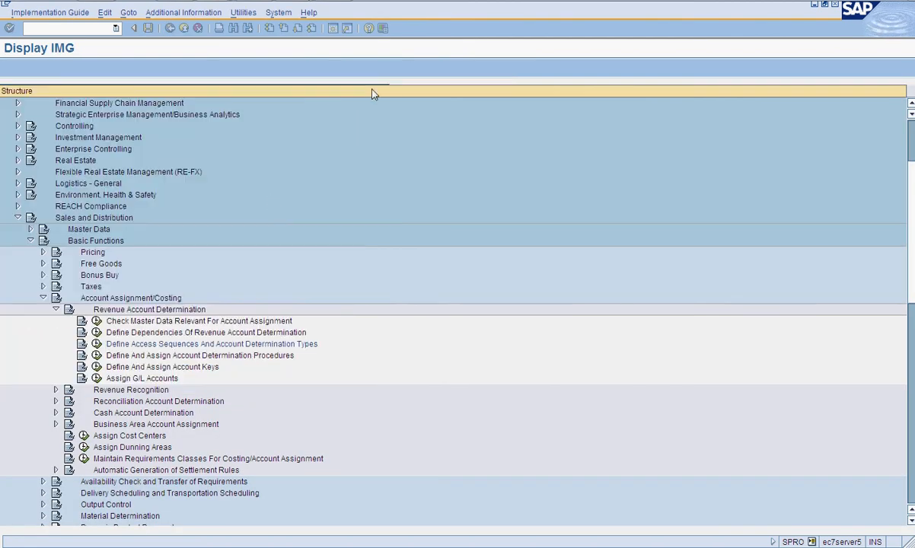
- Open Define and Assign Account Determination Procedures and review the control data of procedure KOFI00
left_click(96, 356)
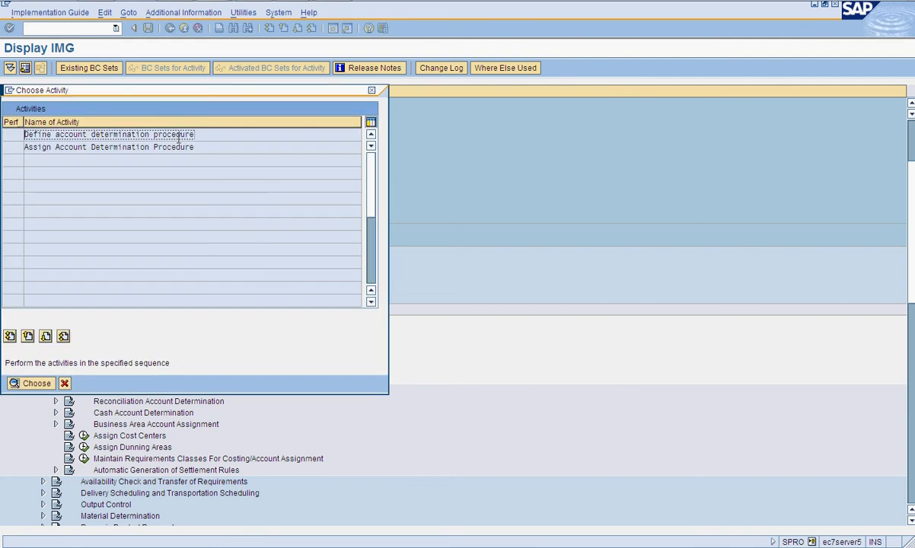
double_click(179, 135)
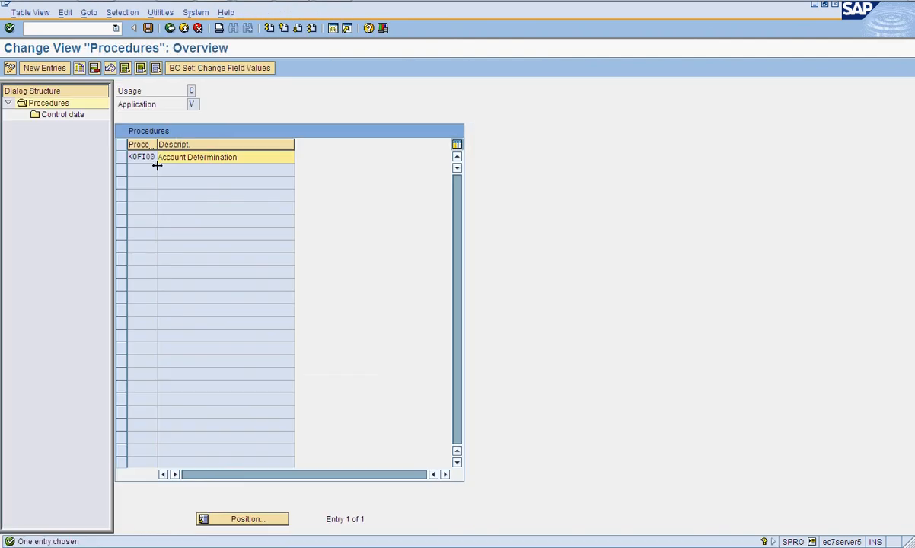
left_click(121, 157)
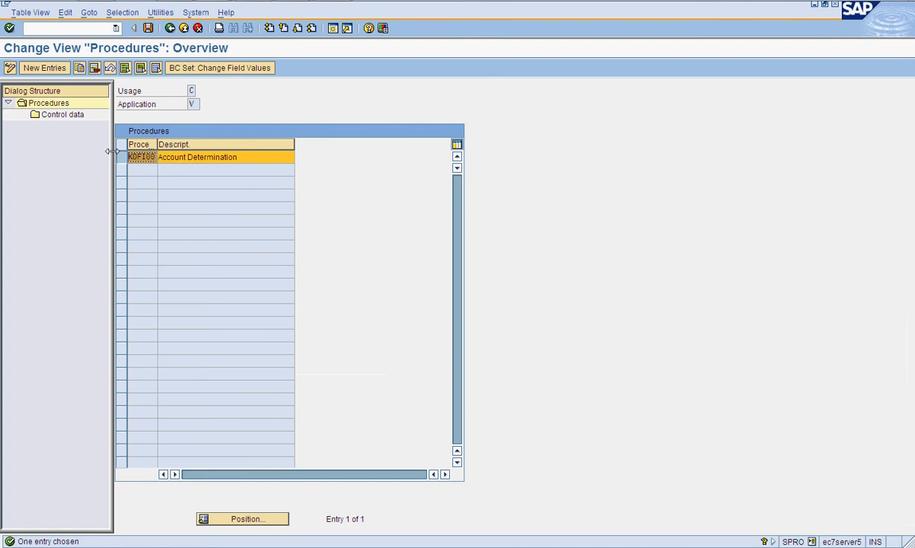
left_click(71, 118)
double_click(71, 119)
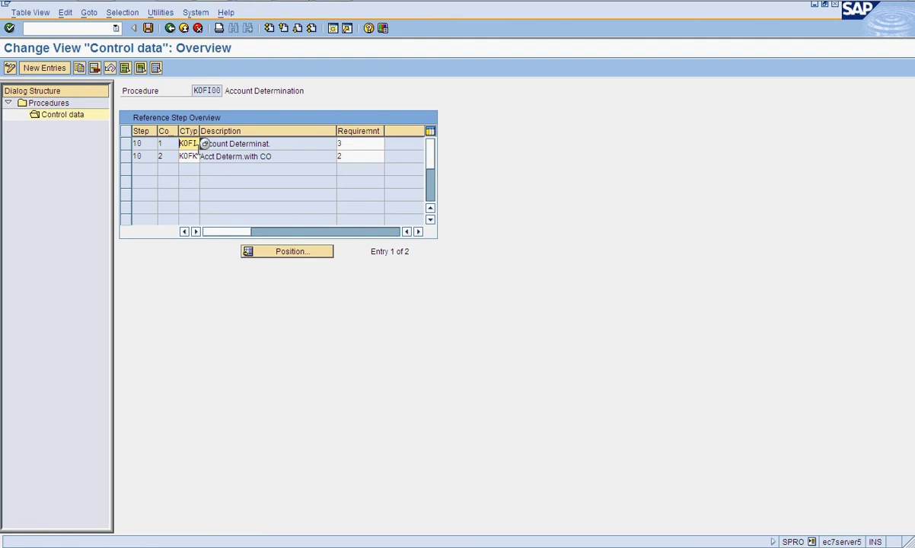
left_click(355, 143)
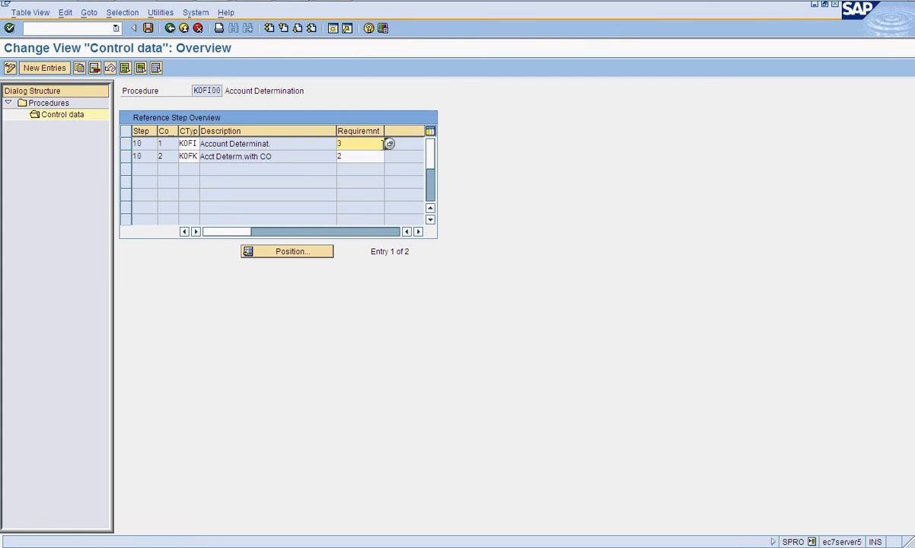
left_click(225, 144)
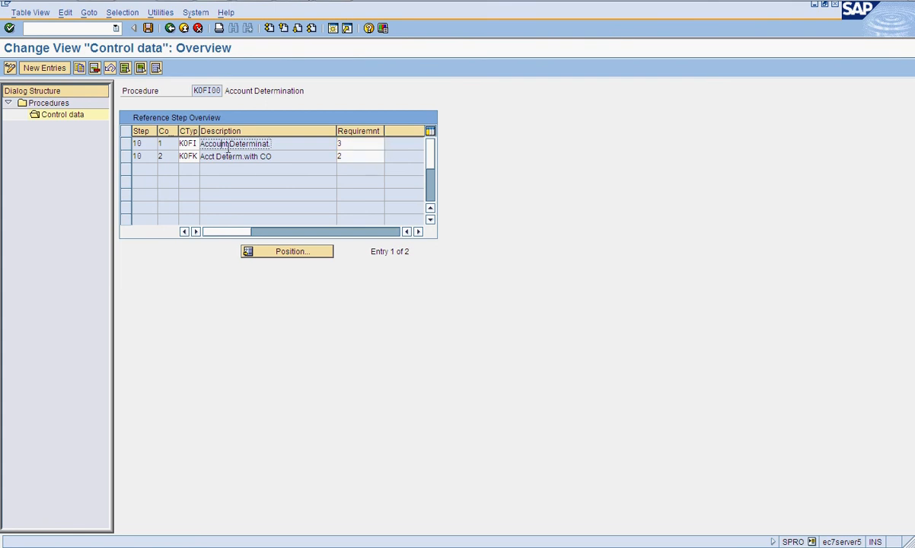
left_click(171, 31)
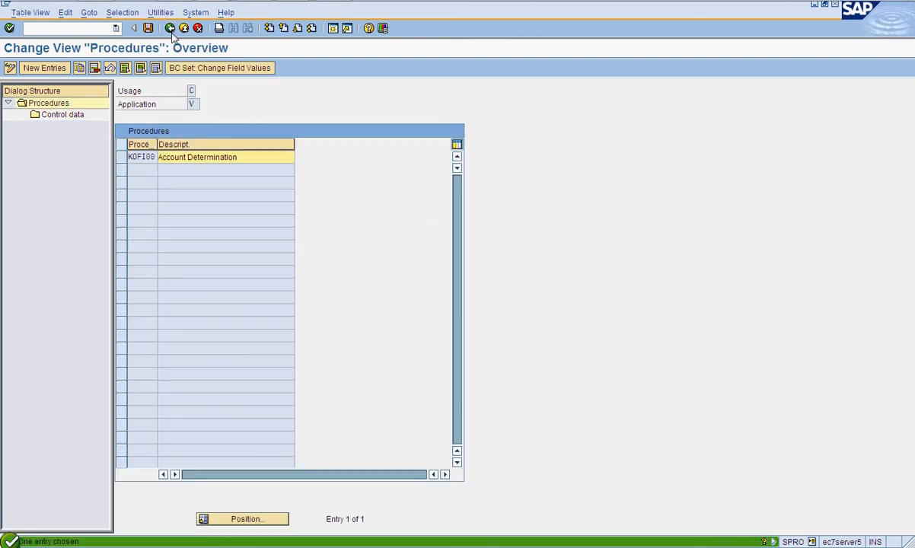
left_click(171, 31)
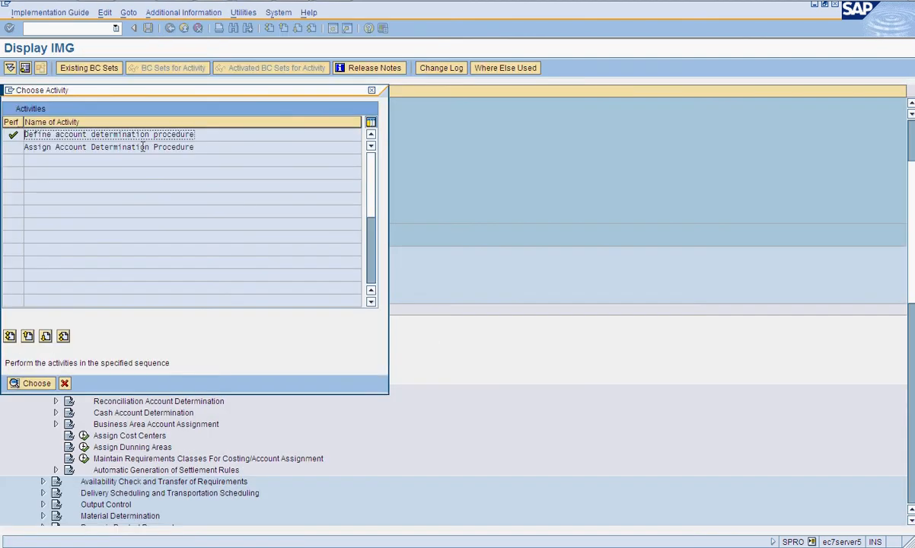
- Open the billing type assignments of account determination procedures and position the list at billing types ZF01 and ZBOR
double_click(133, 137)
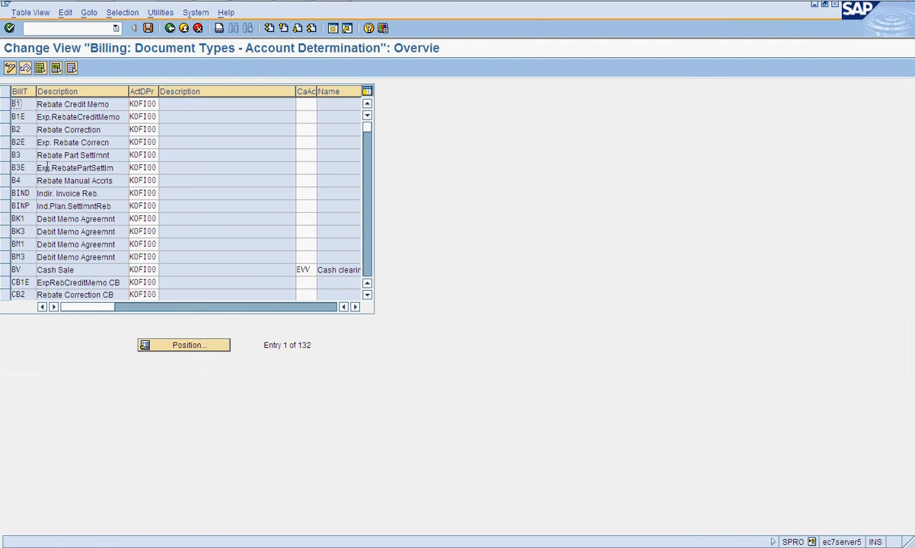
left_click(197, 345)
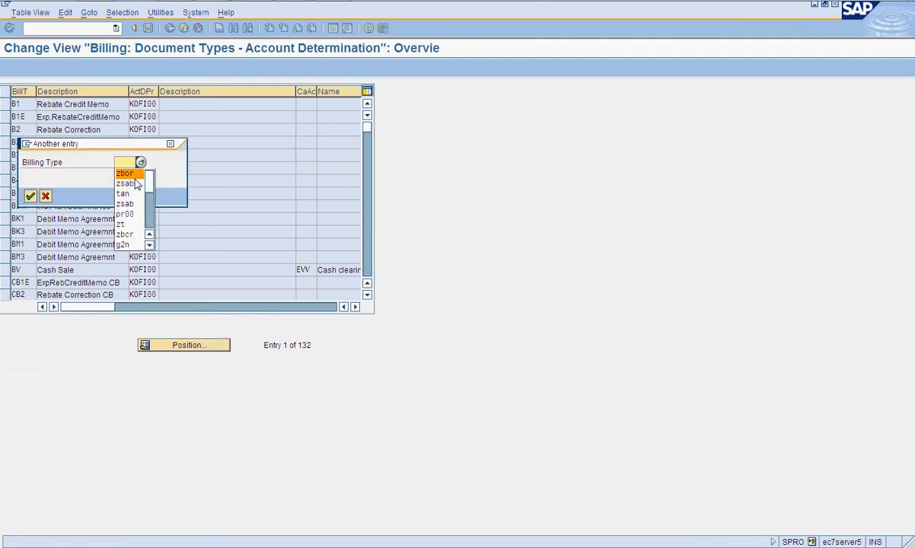
type("zf01")
key("Return")
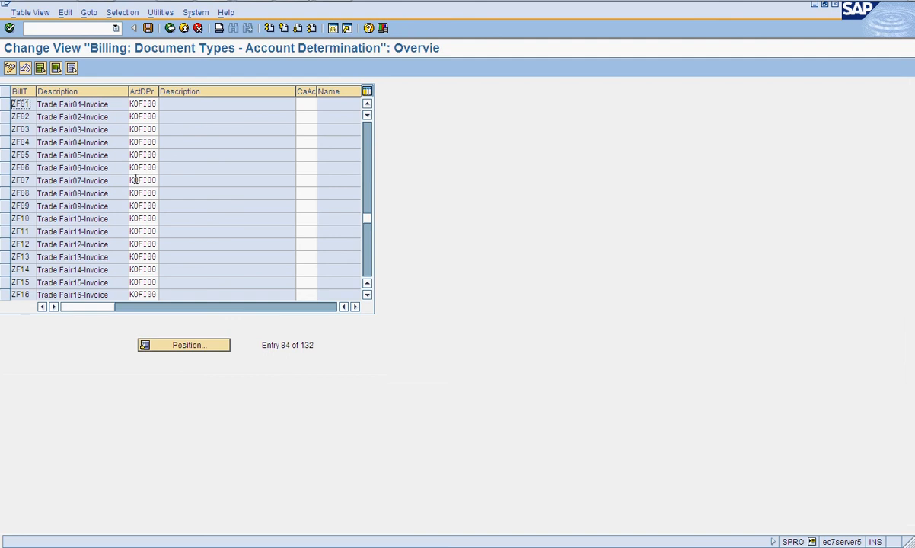
left_click(197, 346)
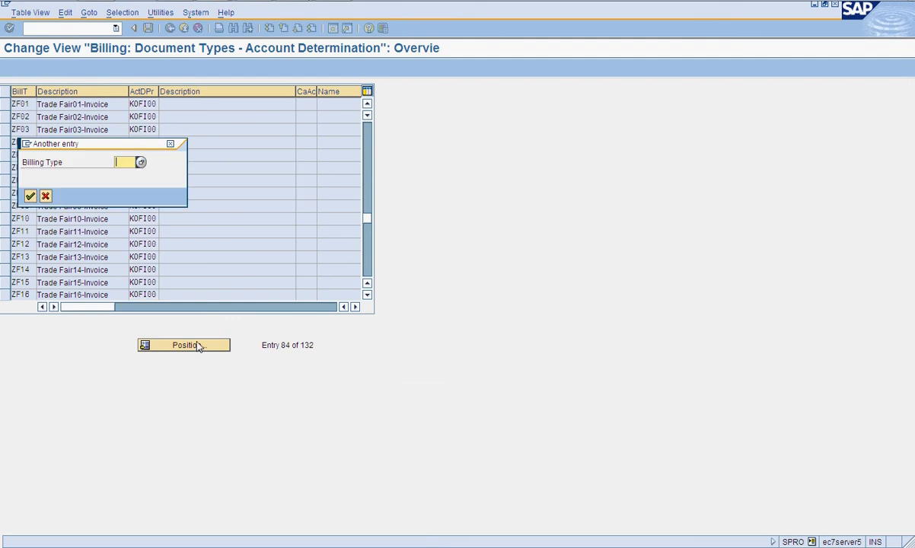
type("zb")
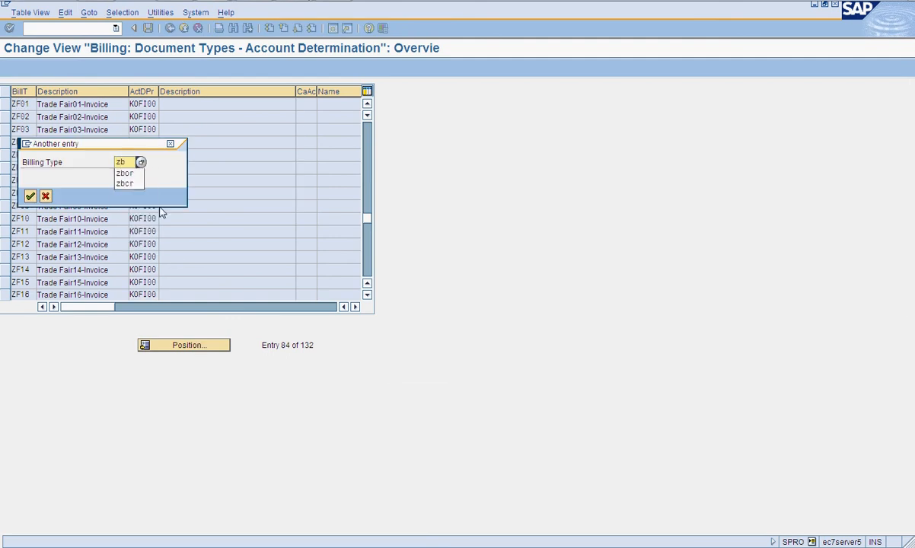
left_click(130, 174)
key("Return")
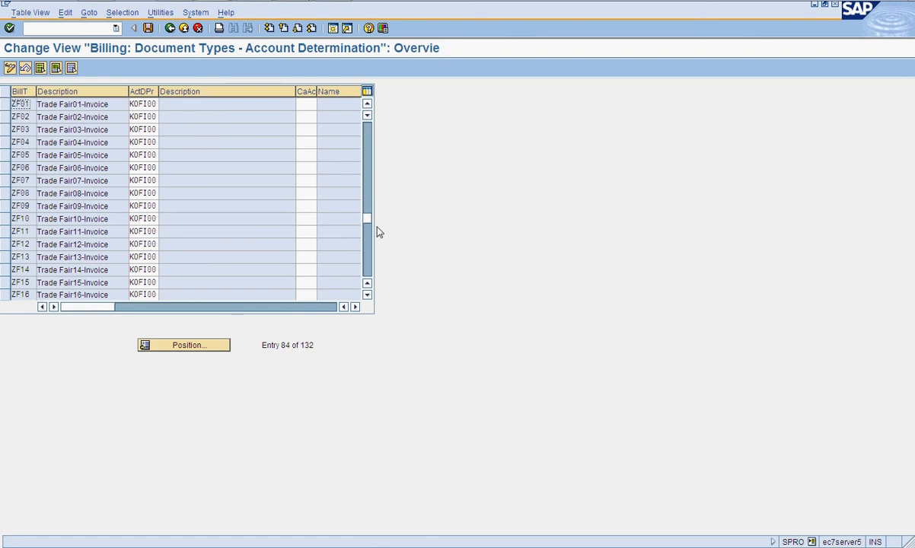
- Position the list at billing type ZSOR and check the procedures assigned to ZSCR and ZSOR, then return
left_click_drag(367, 220, 373, 250)
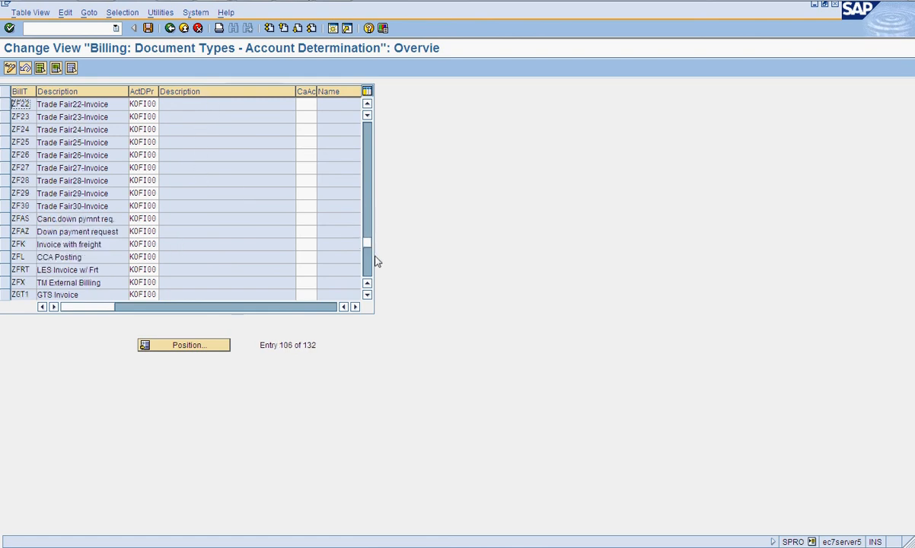
left_click(213, 346)
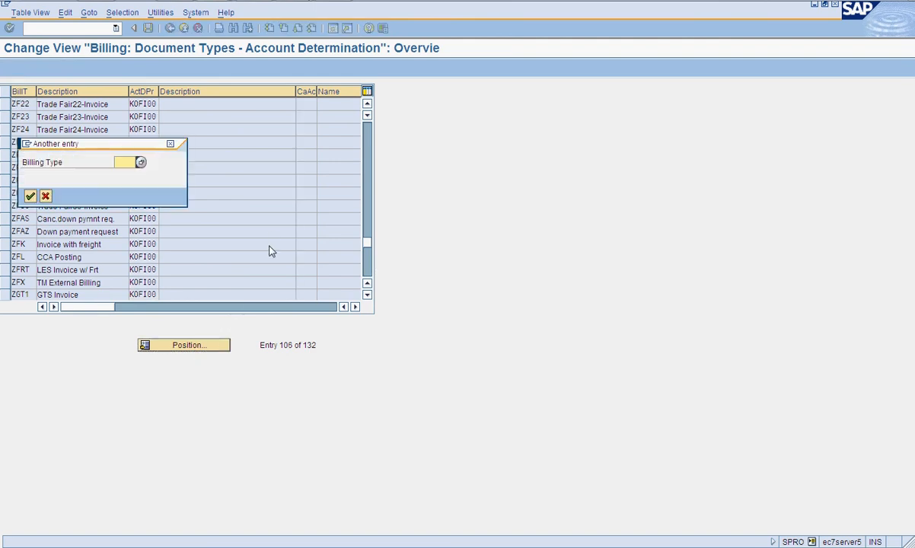
type("zs")
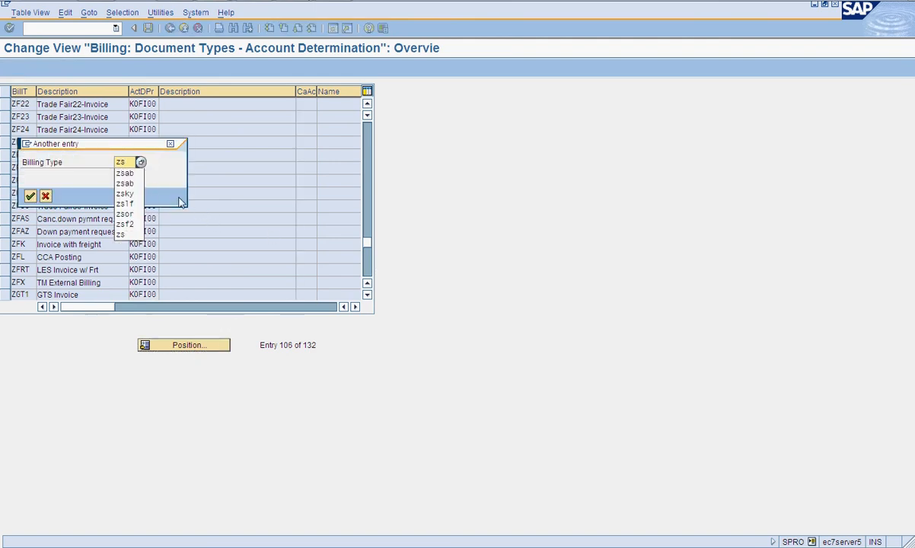
type("o")
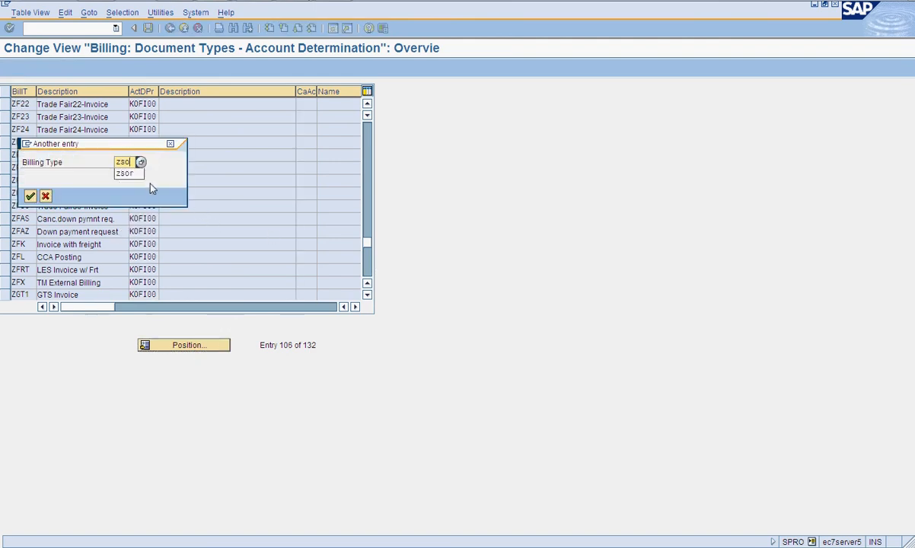
left_click(137, 175)
key("Return")
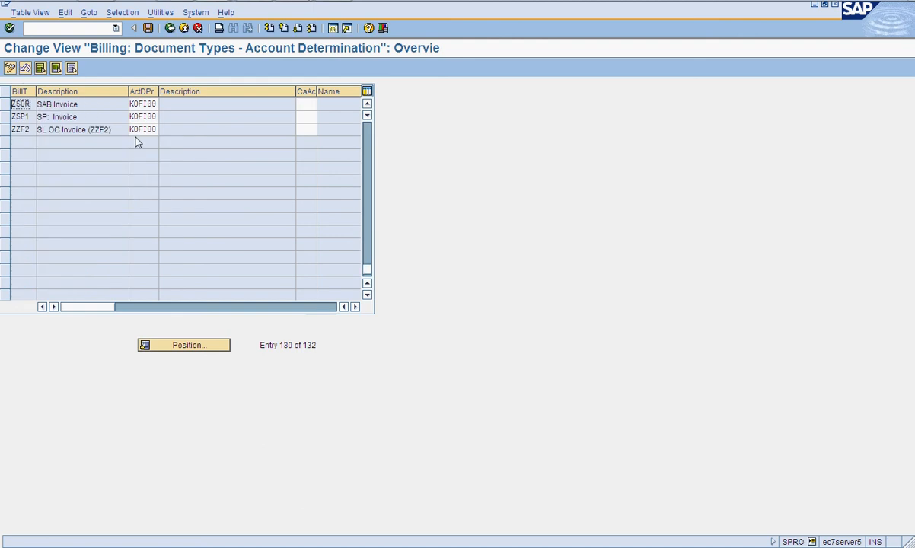
scroll(120, 115, "up", 1)
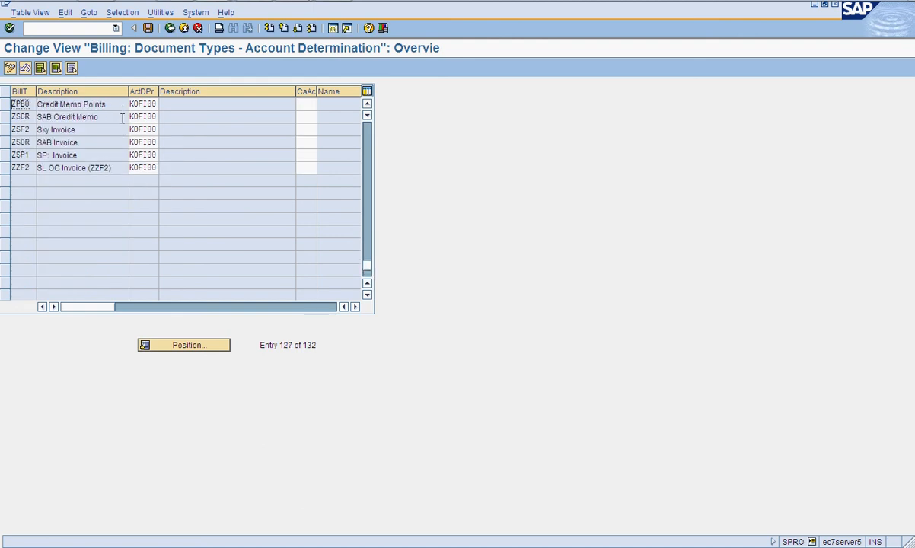
left_click(145, 118)
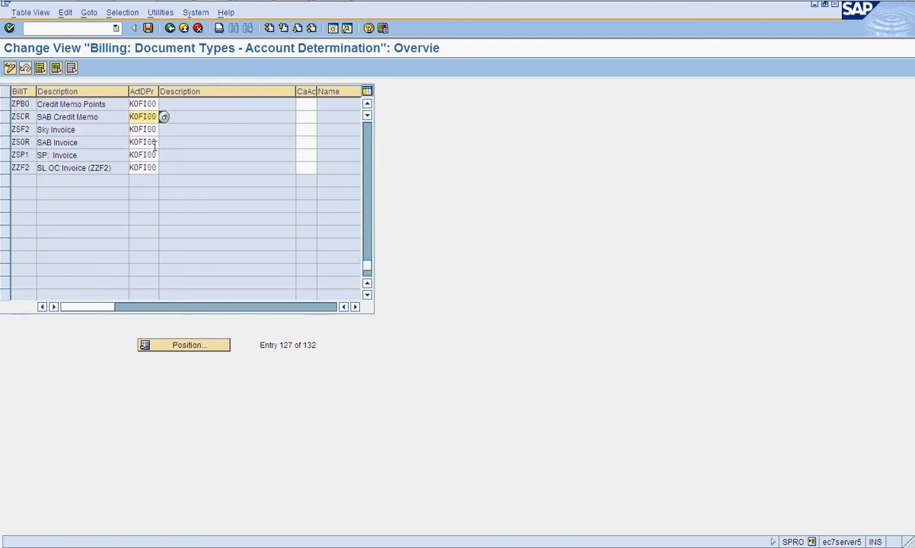
left_click(150, 143)
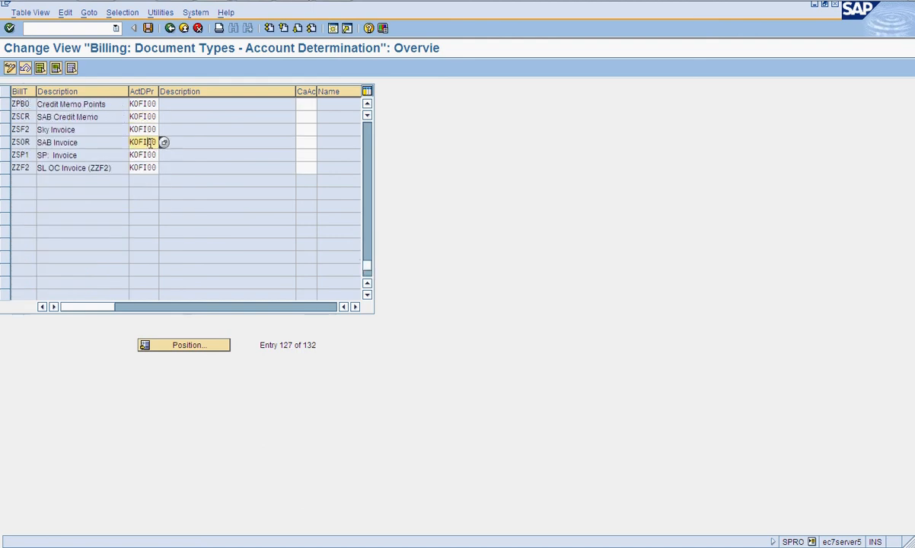
left_click(166, 30)
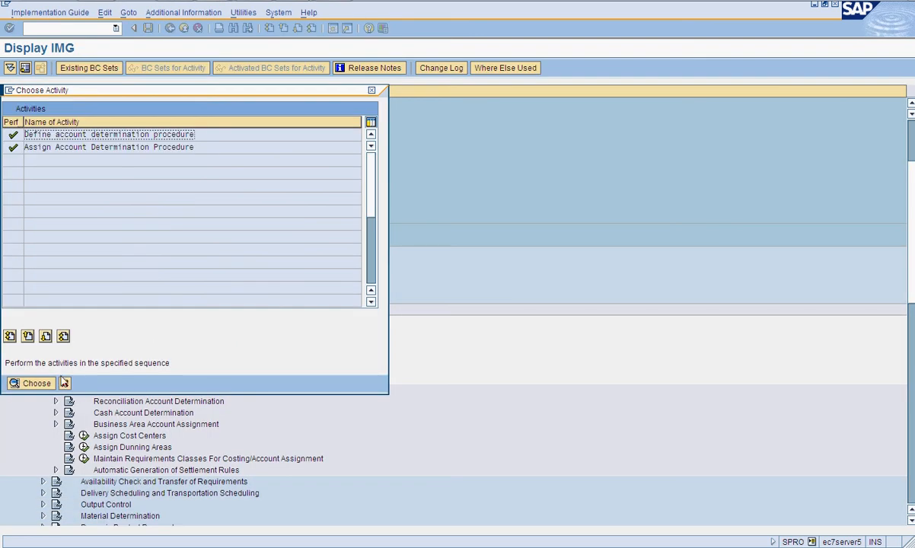
- Open Define and Assign Account Keys and review the account keys and their assignments in pricing procedures
left_click(65, 383)
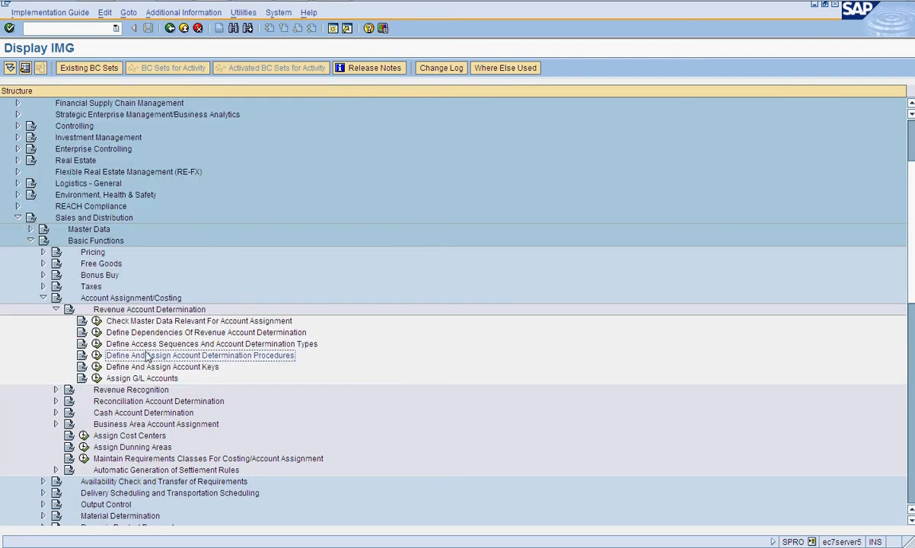
left_click(97, 367)
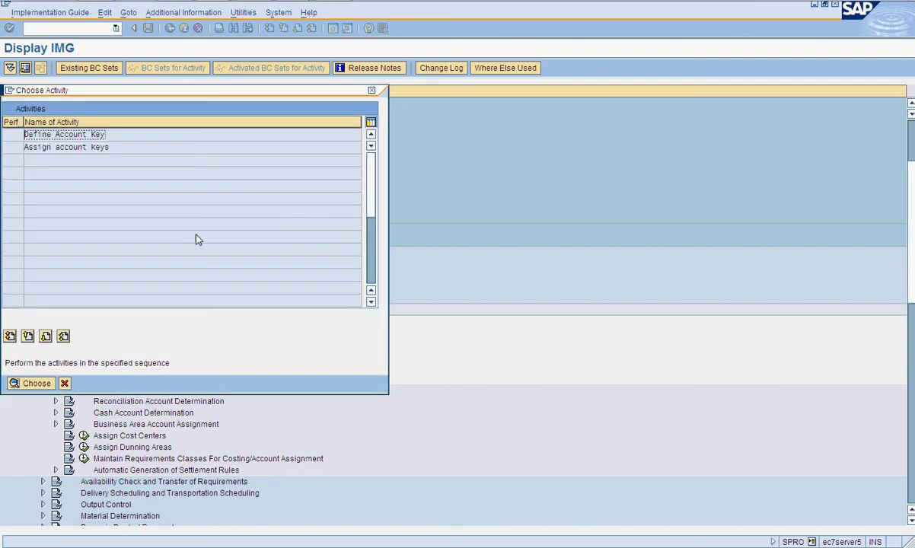
double_click(96, 130)
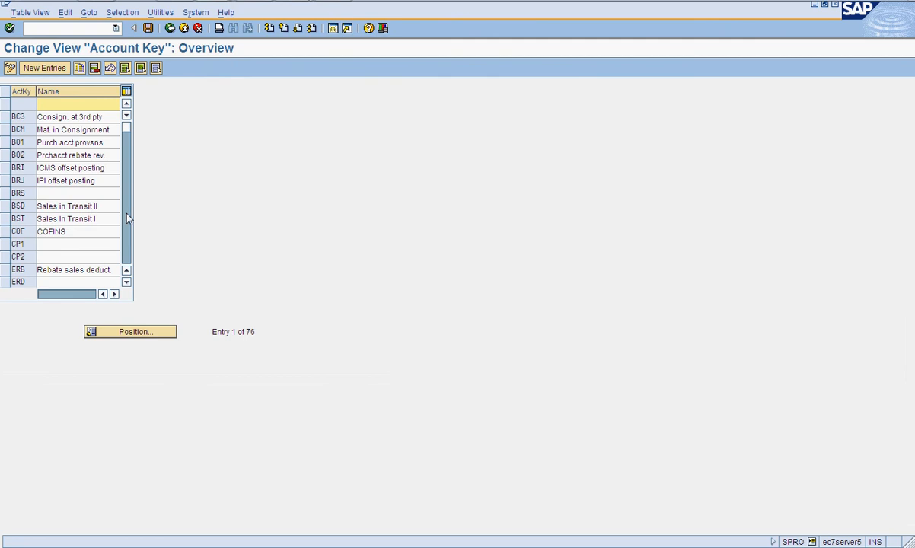
left_click(127, 214)
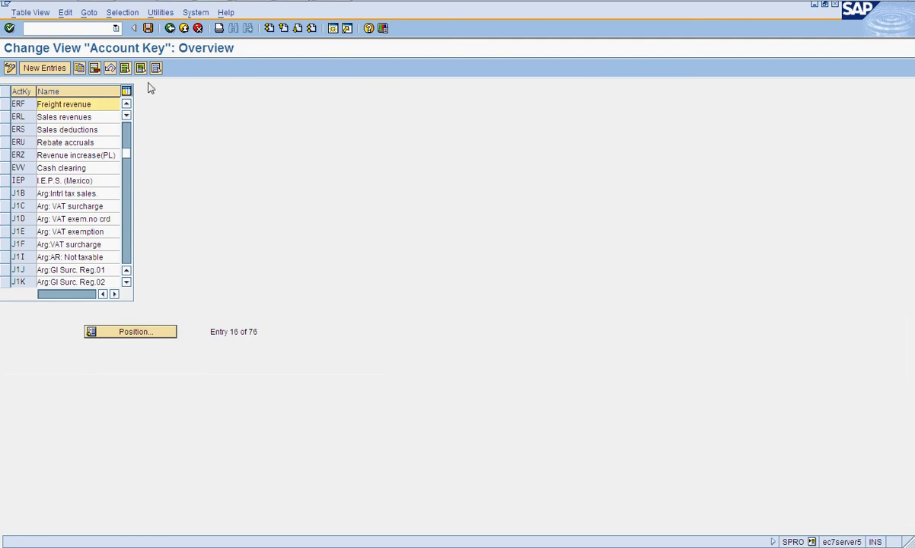
left_click(168, 30)
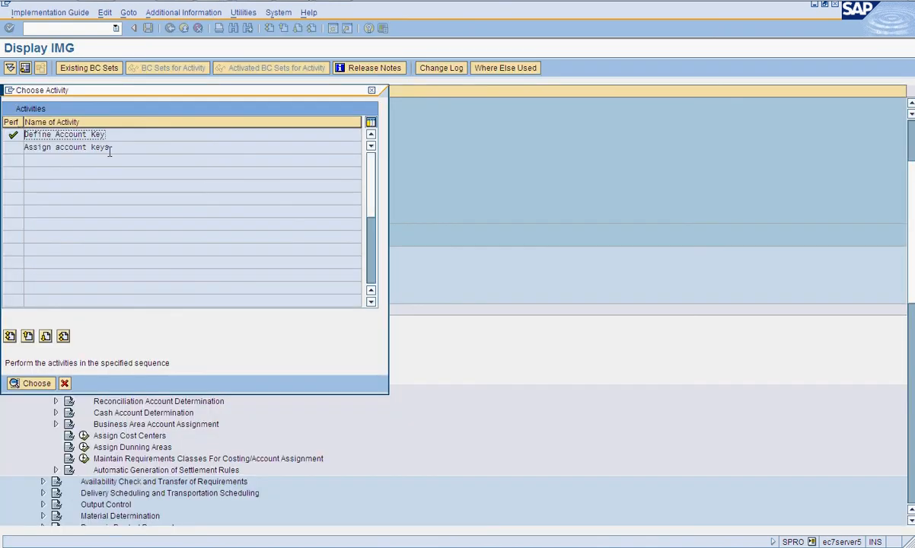
double_click(122, 147)
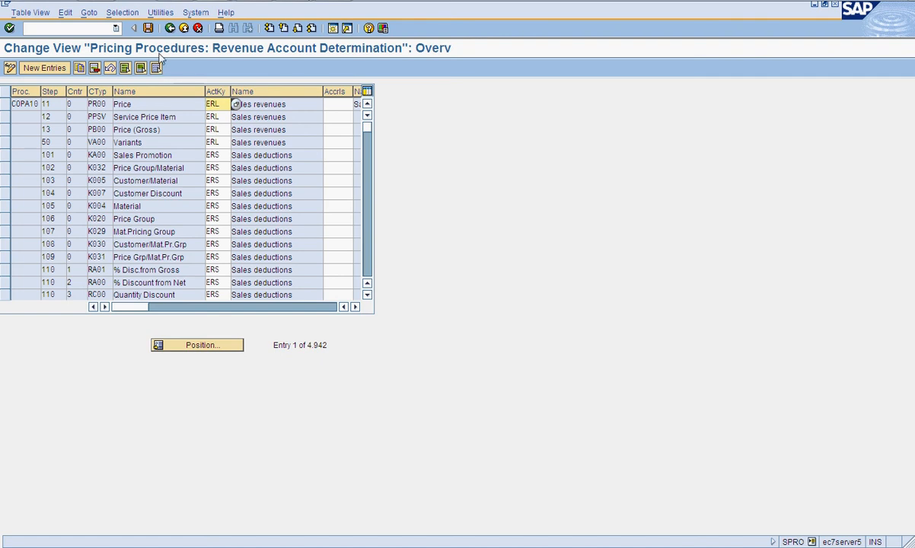
left_click(169, 29)
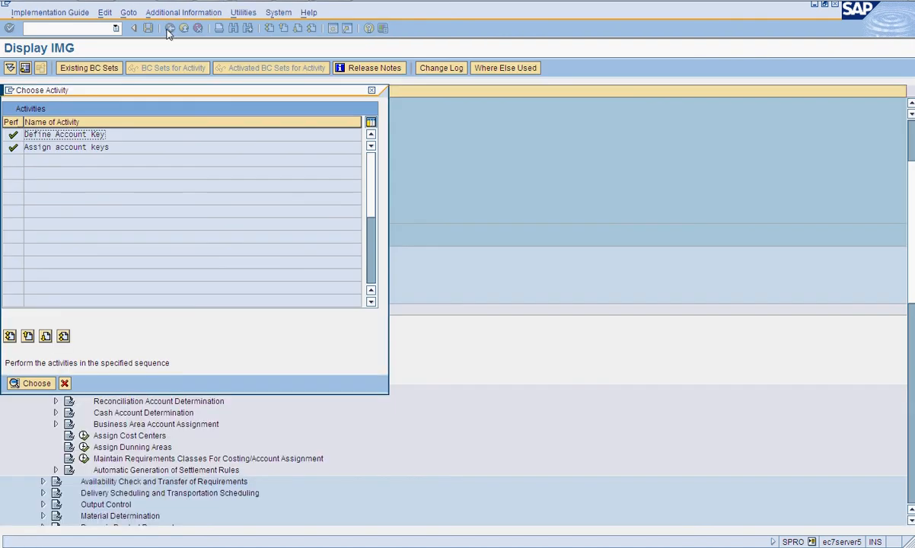
left_click(65, 383)
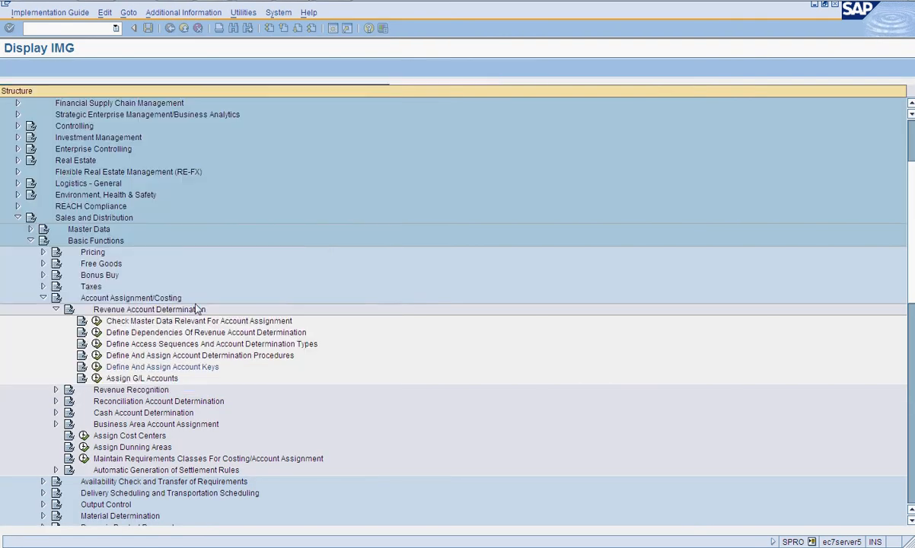
- Open Assign G/L Accounts and display the G/L account entries of table 4 General
left_click(97, 379)
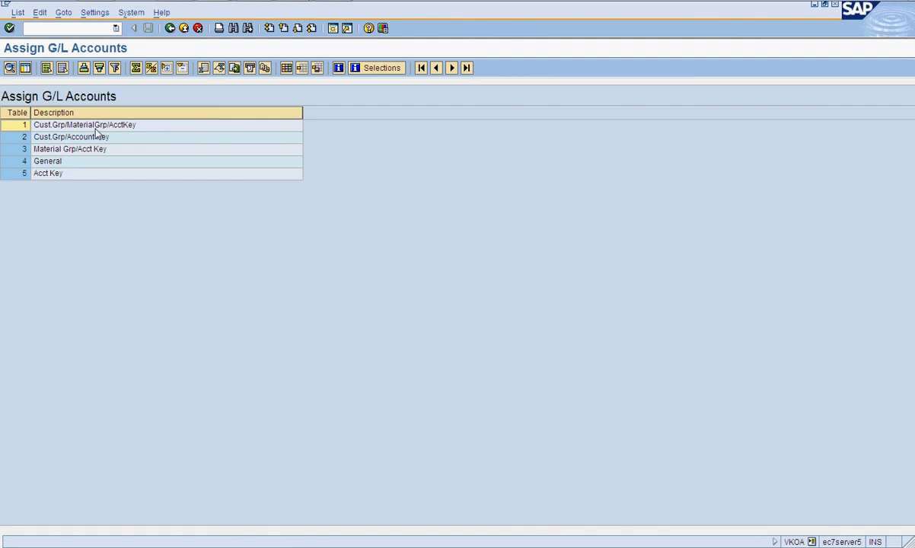
left_click(58, 165)
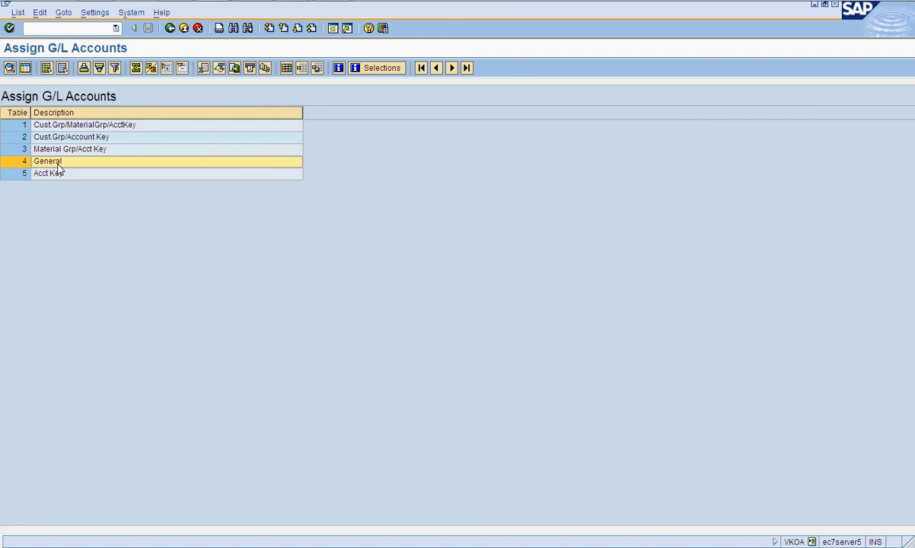
double_click(58, 165)
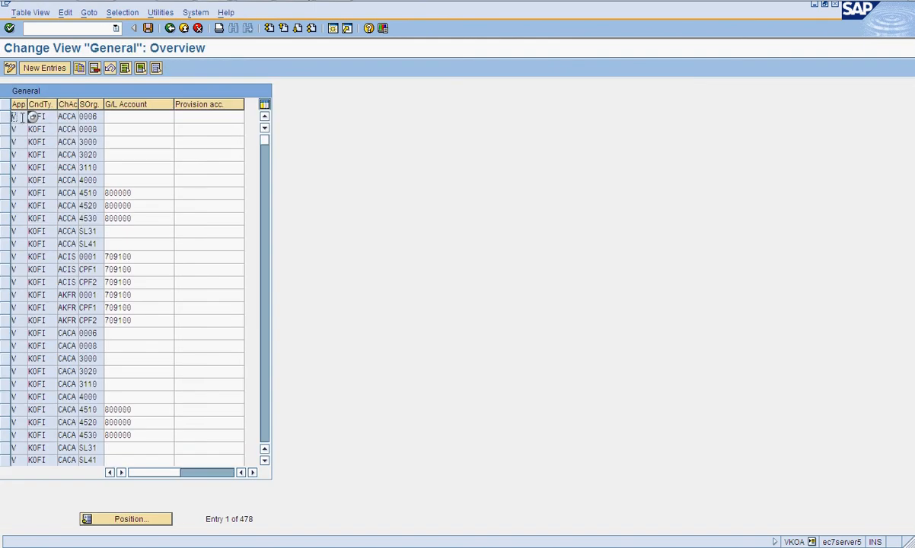
left_click(49, 114)
left_click(66, 116)
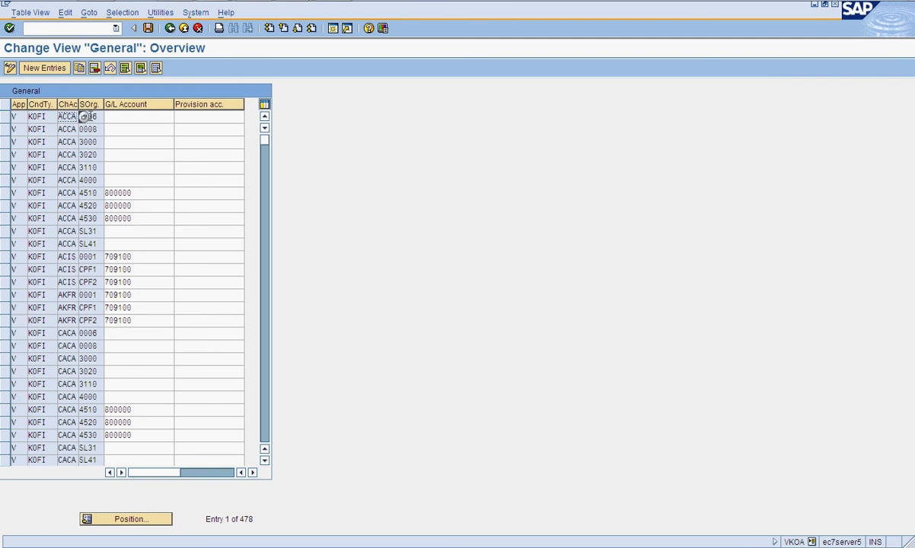
left_click(123, 116)
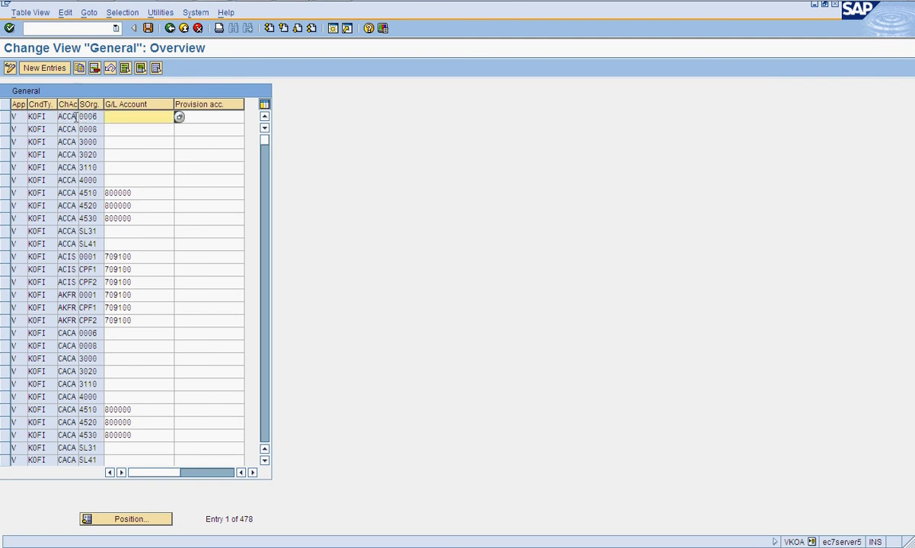
- Inspect the key columns of the General G/L account entries and return to the list of account determination tables
left_click(76, 117)
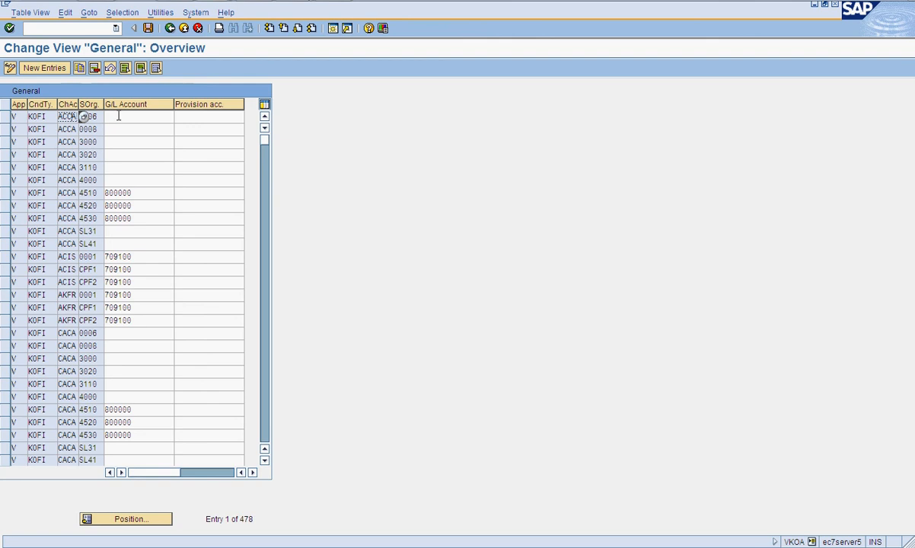
left_click(118, 117)
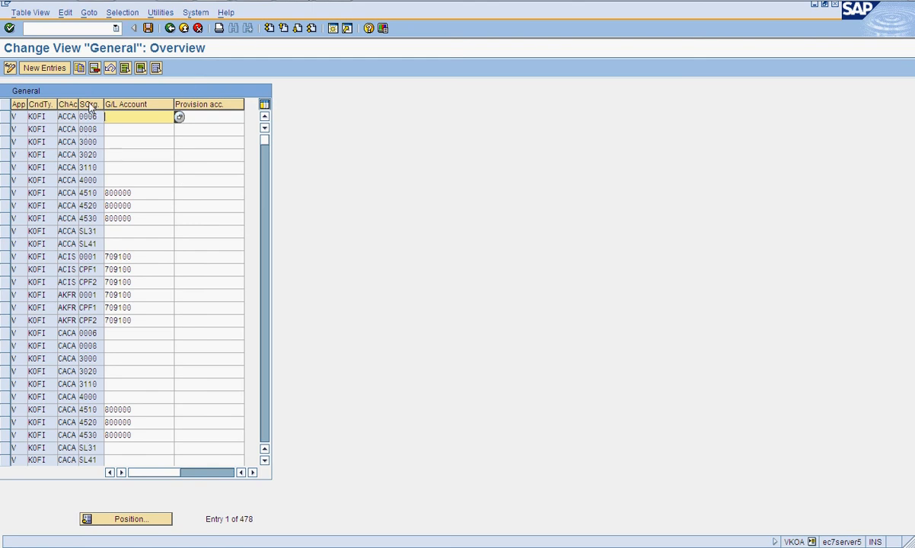
left_click(169, 28)
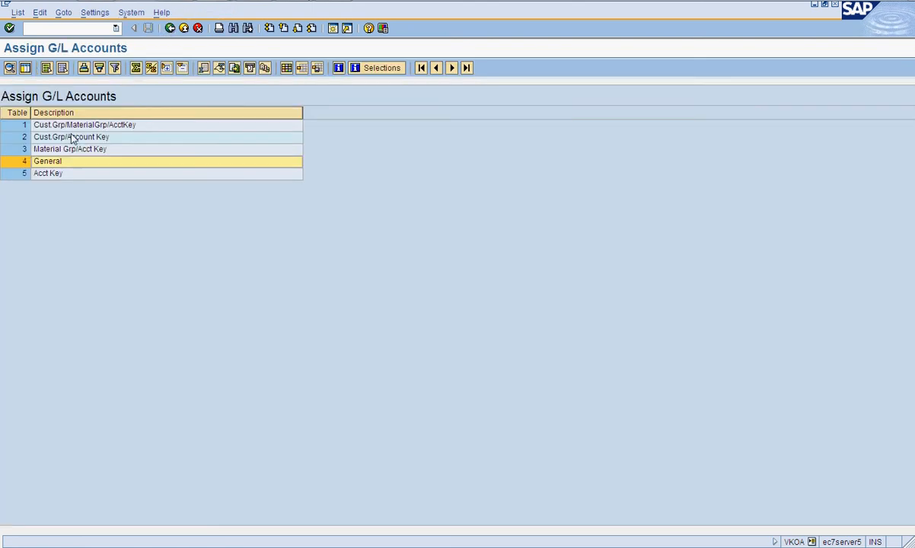
- Open table 1 Cust.Grp/MaterialGrp/AcctKey, inspect its key columns and G/L account entries, and return to the table list
double_click(69, 126)
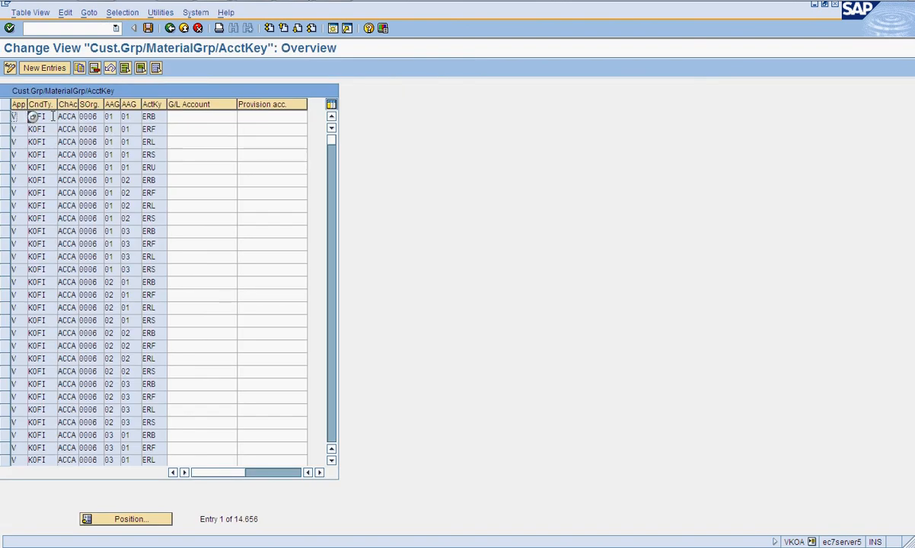
left_click(108, 128)
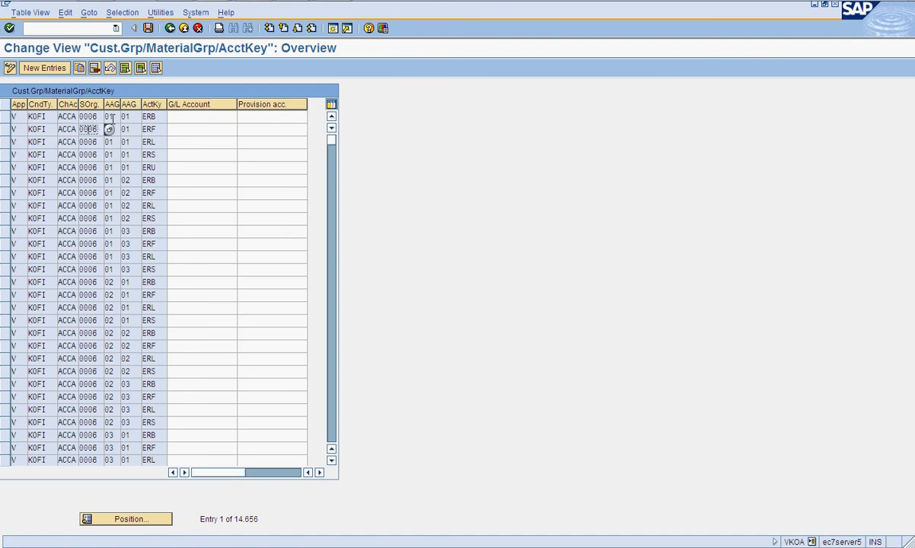
left_click(111, 117)
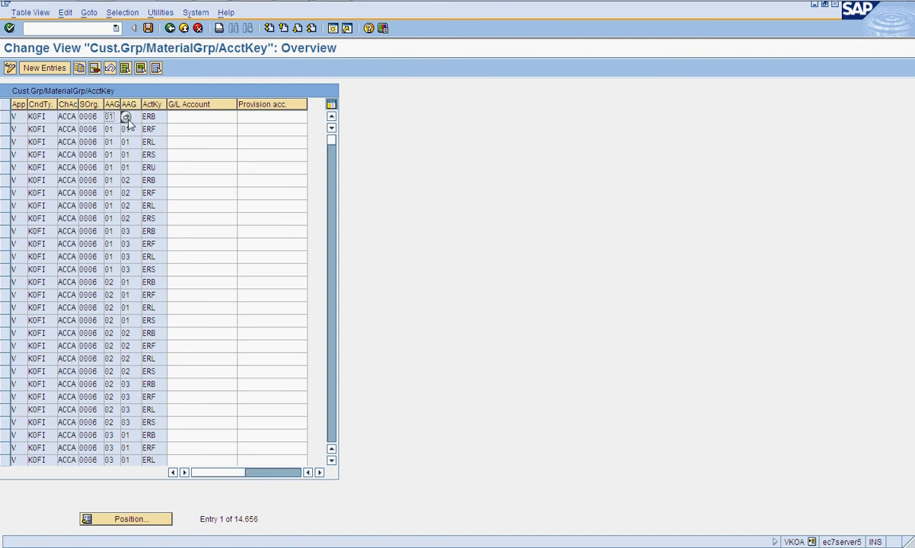
left_click(131, 118)
left_click(148, 118)
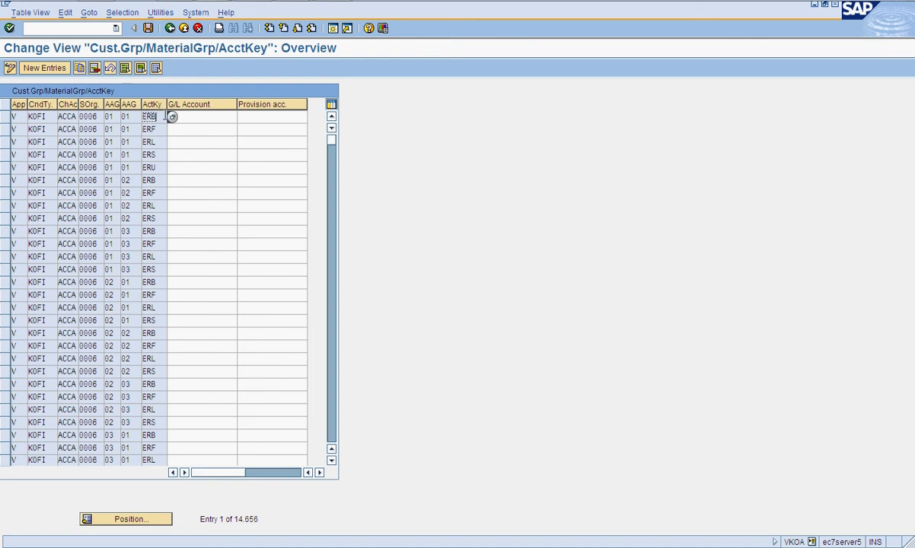
left_click(169, 28)
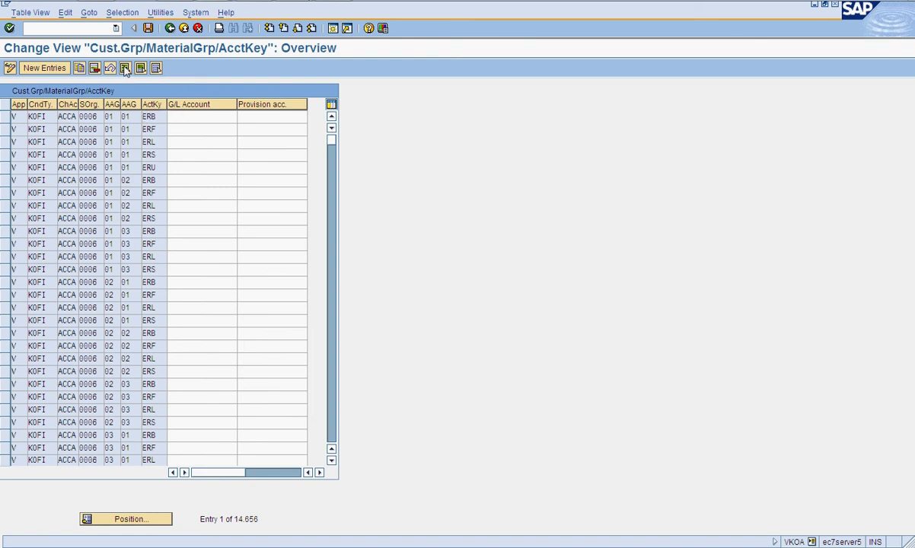
- Open table 2 Cust.Grp/Account Key, review its G/L account entries, and return to the implementation guide
double_click(103, 137)
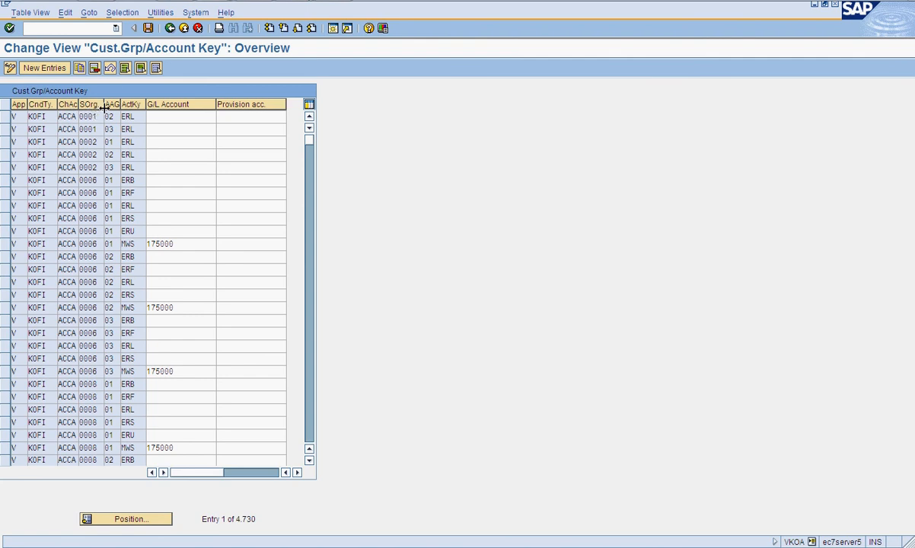
left_click(170, 28)
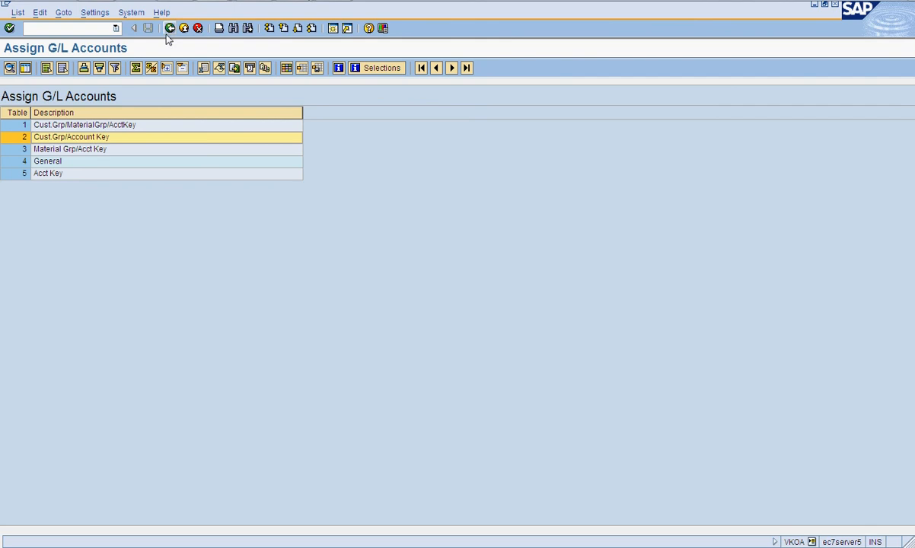
left_click(169, 28)
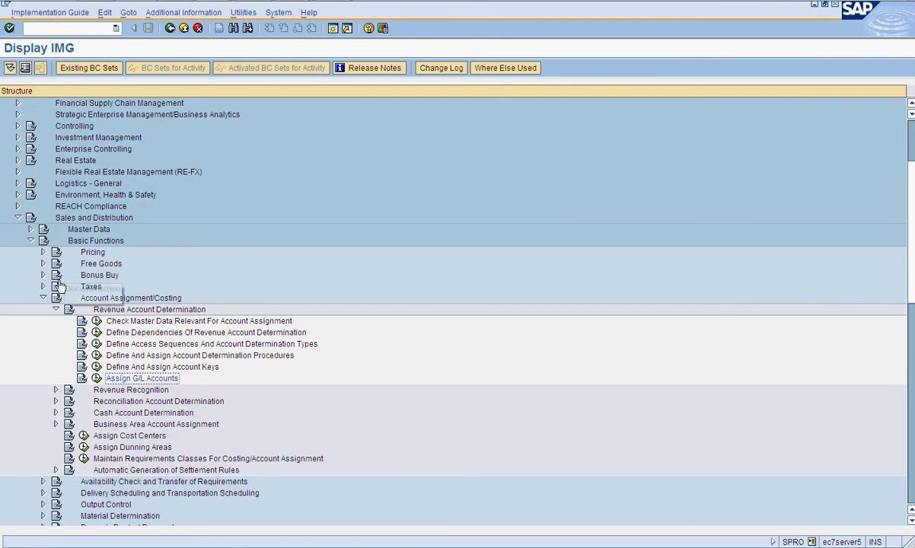
- Open Assign Value Fields under Controlling > Profitability Analysis > Flows of Actual Values > Transfer of Incoming Sales Orders and choose the SD conditions to CO-PA value fields activity
left_click(43, 298)
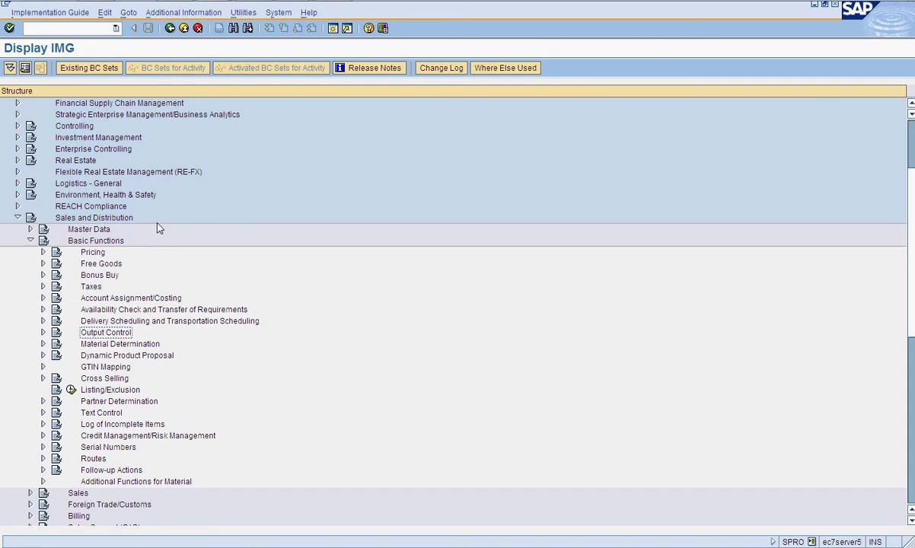
scroll(158, 226, "up", 2)
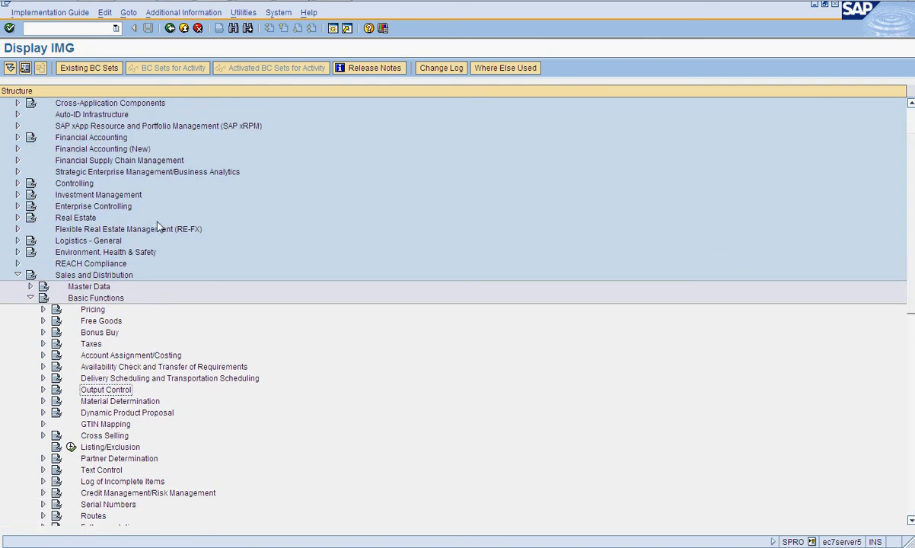
left_click(19, 184)
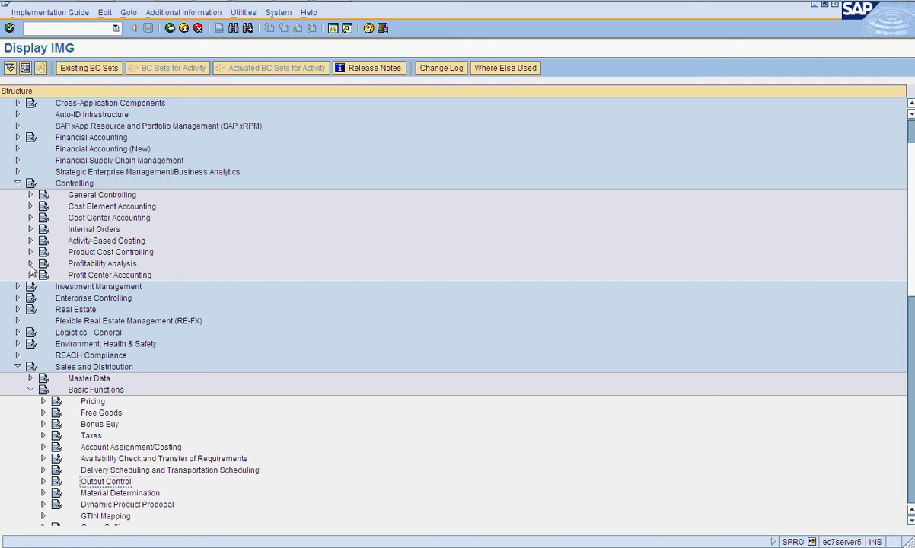
left_click(31, 263)
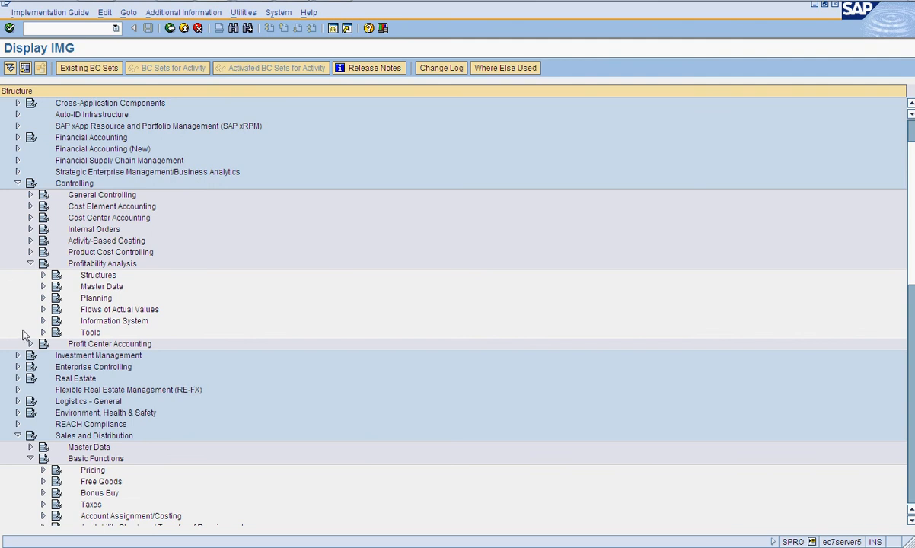
left_click(43, 286)
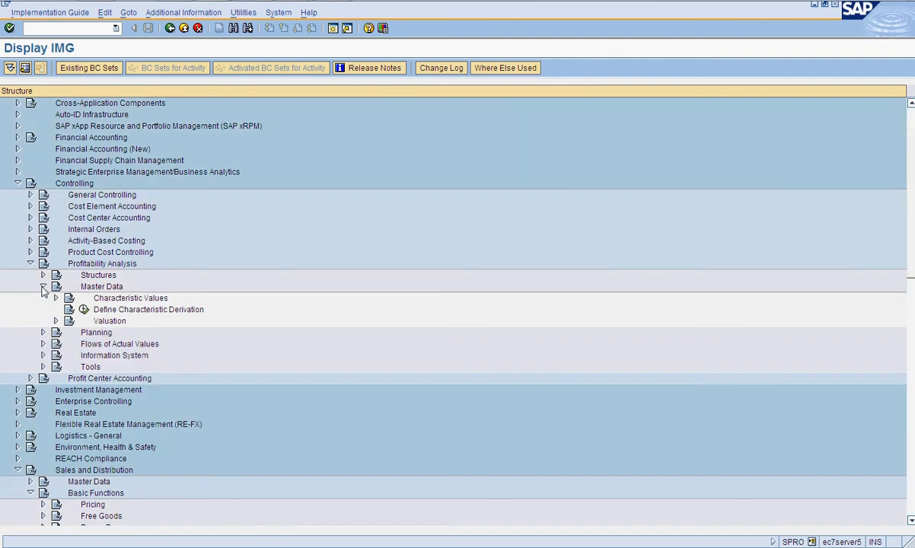
left_click(55, 298)
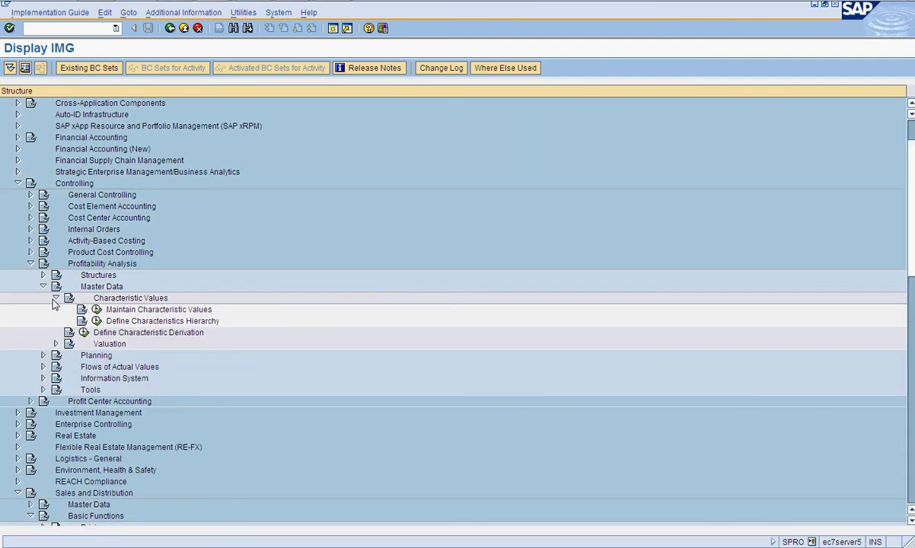
left_click(54, 302)
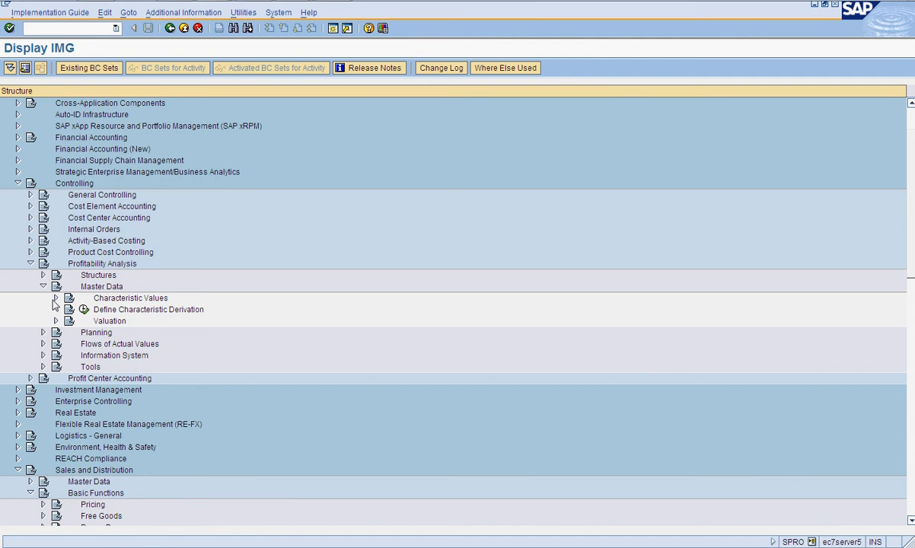
left_click(44, 344)
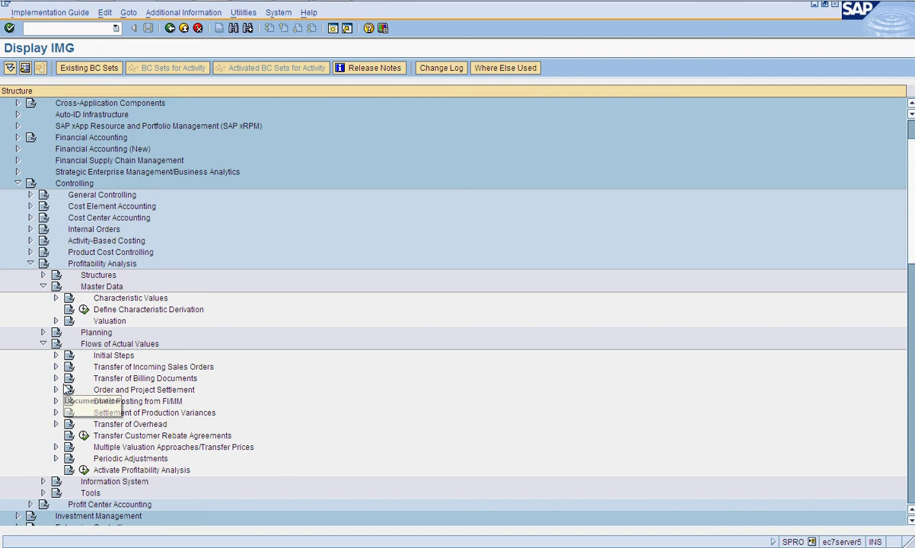
left_click(56, 368)
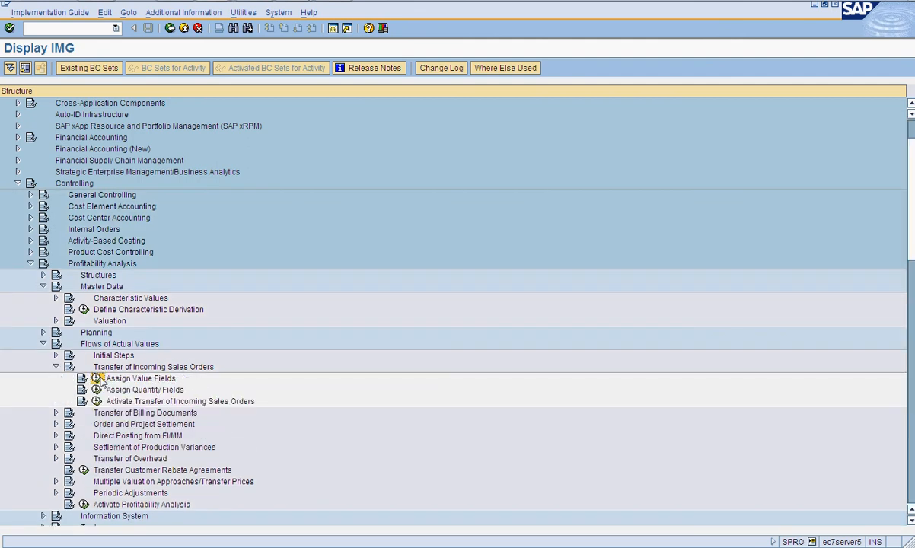
left_click(97, 379)
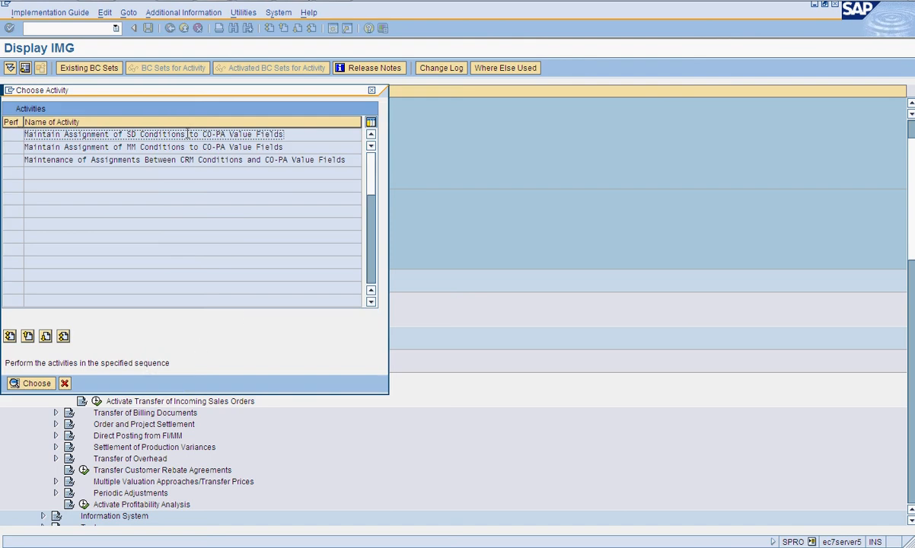
double_click(143, 134)
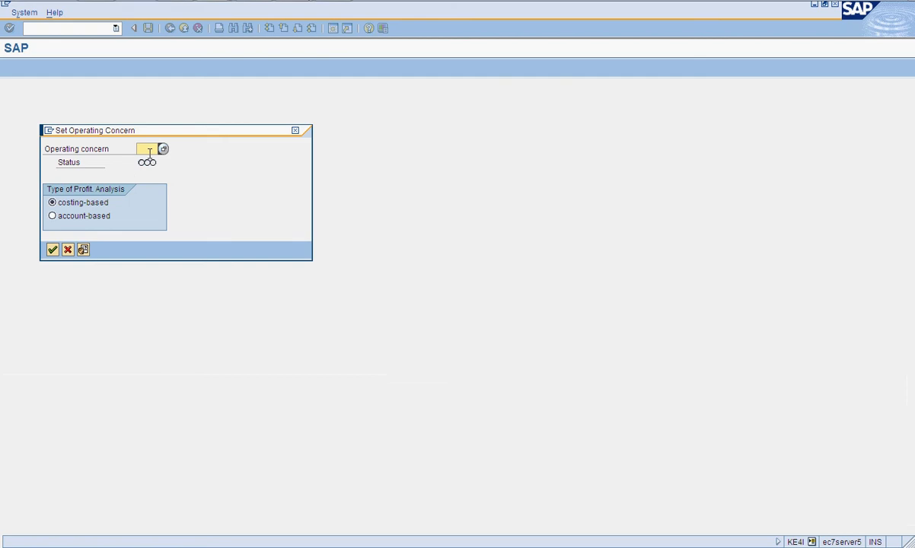
- Set the operating concern to IDES with costing-based profitability analysis and open the SD condition value field assignments
left_click(162, 150)
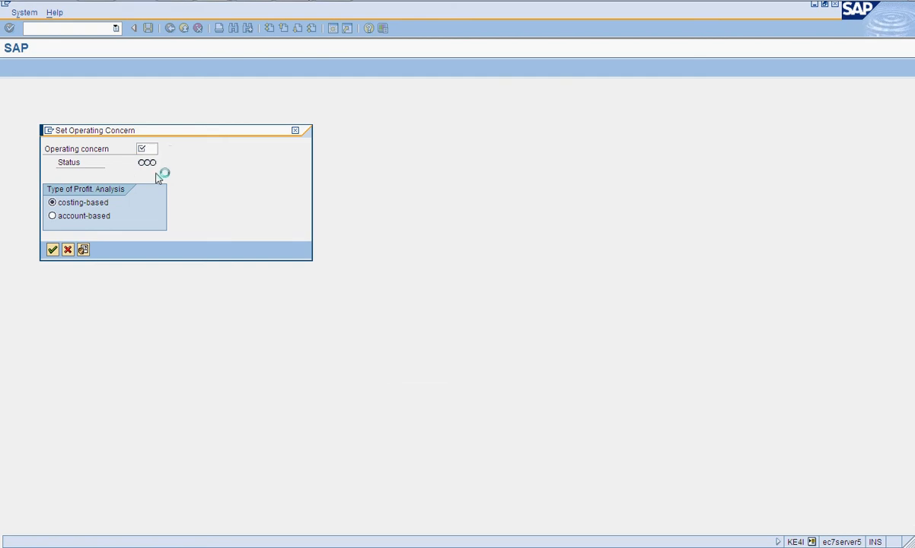
scroll(274, 350, "down", 1)
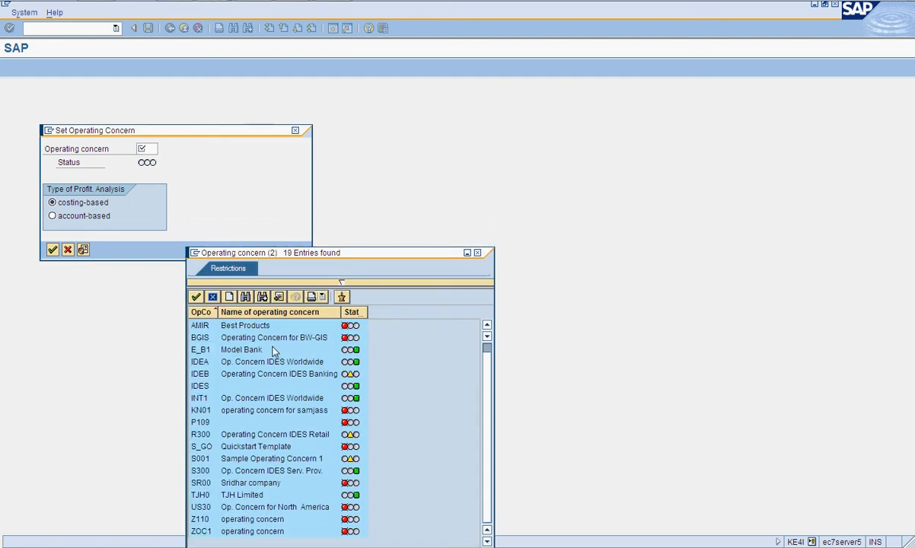
double_click(253, 386)
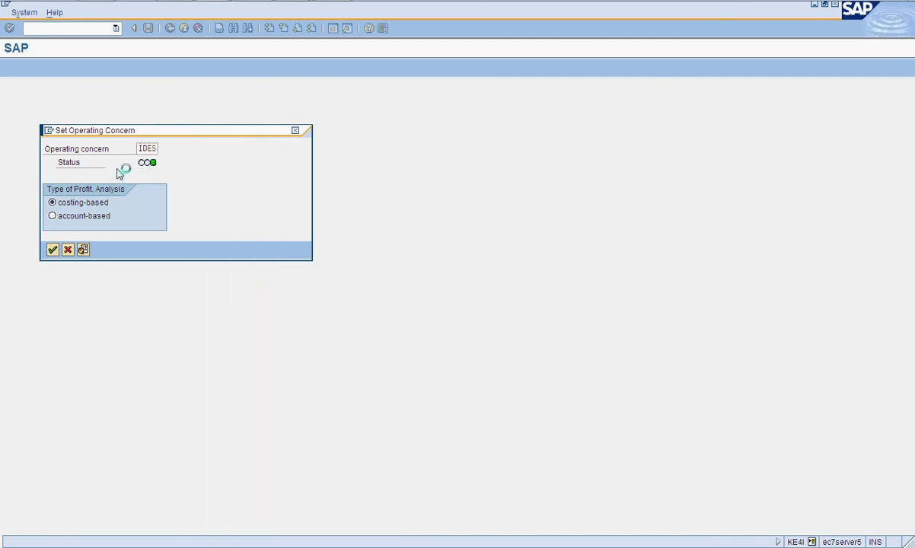
key("Return")
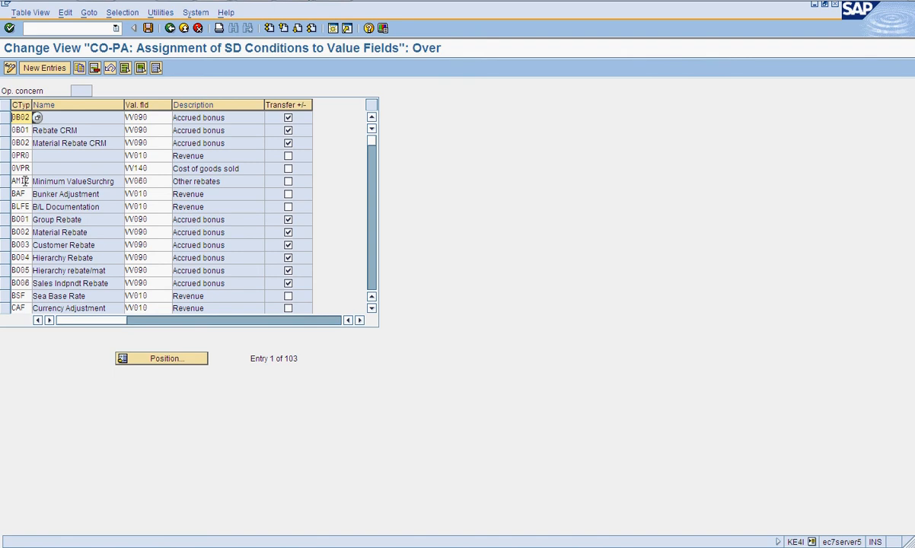